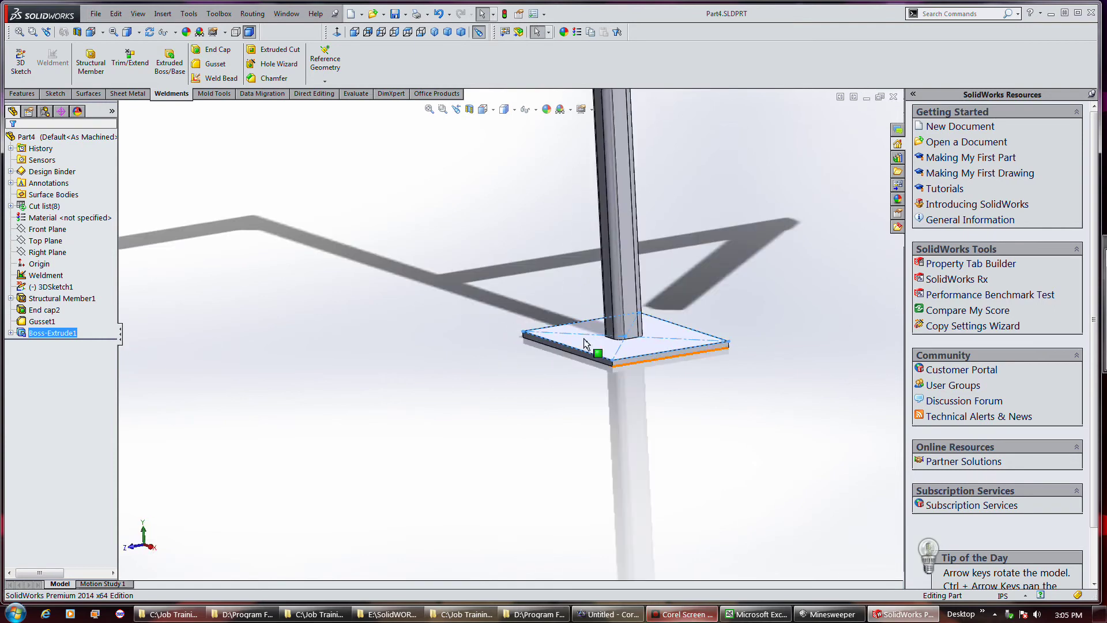
Start a weld bead and trace its path around the joint between the vertical post and the base plate
{"action": "left_click", "coordinate": [218, 77]}
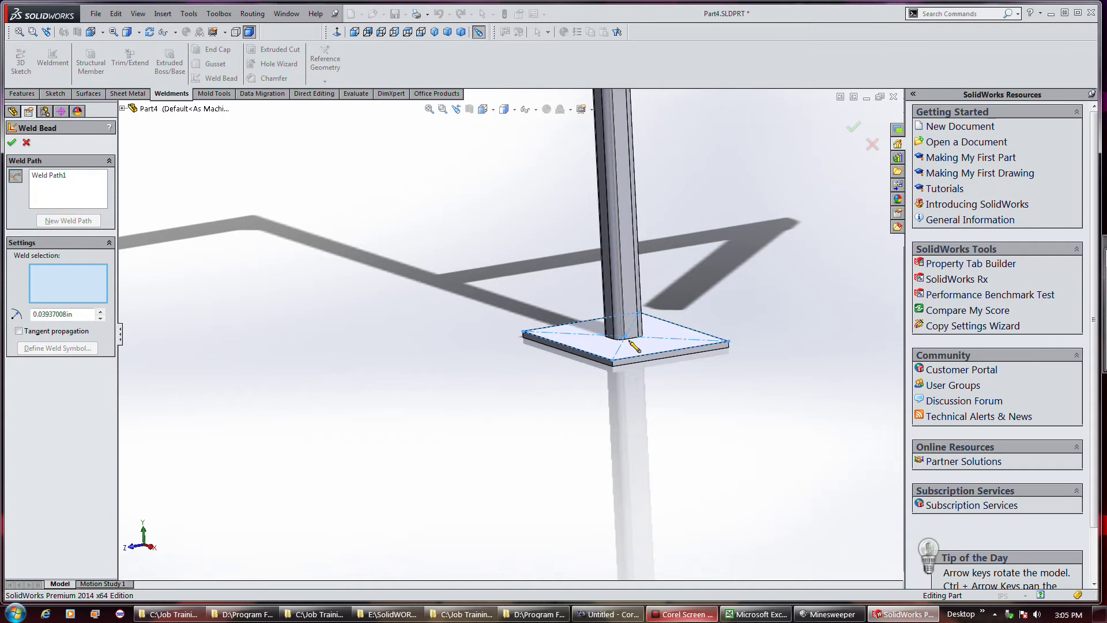
{"action": "scroll", "coordinate": [632, 340], "scroll_direction": "down", "scroll_amount": 3}
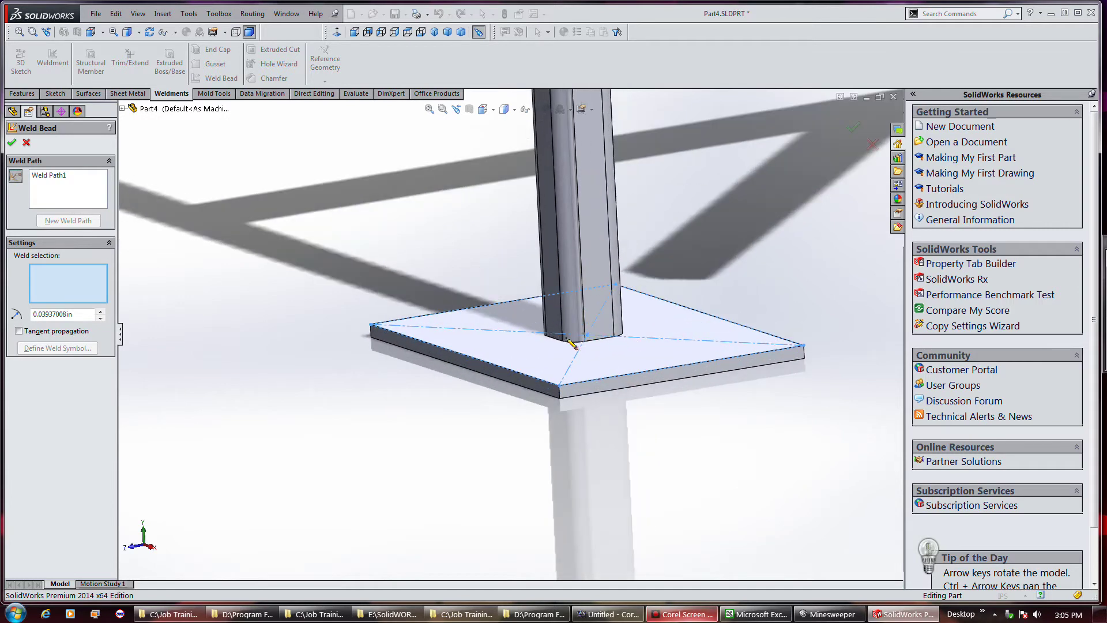
{"action": "left_click_drag", "start_coordinate": [547, 337], "coordinate": [630, 338]}
{"action": "mouse_move", "coordinate": [673, 316]}
{"action": "middle_mouse_down"}
{"action": "mouse_move", "coordinate": [591, 363]}
{"action": "mouse_move", "coordinate": [601, 411]}
{"action": "middle_mouse_up"}
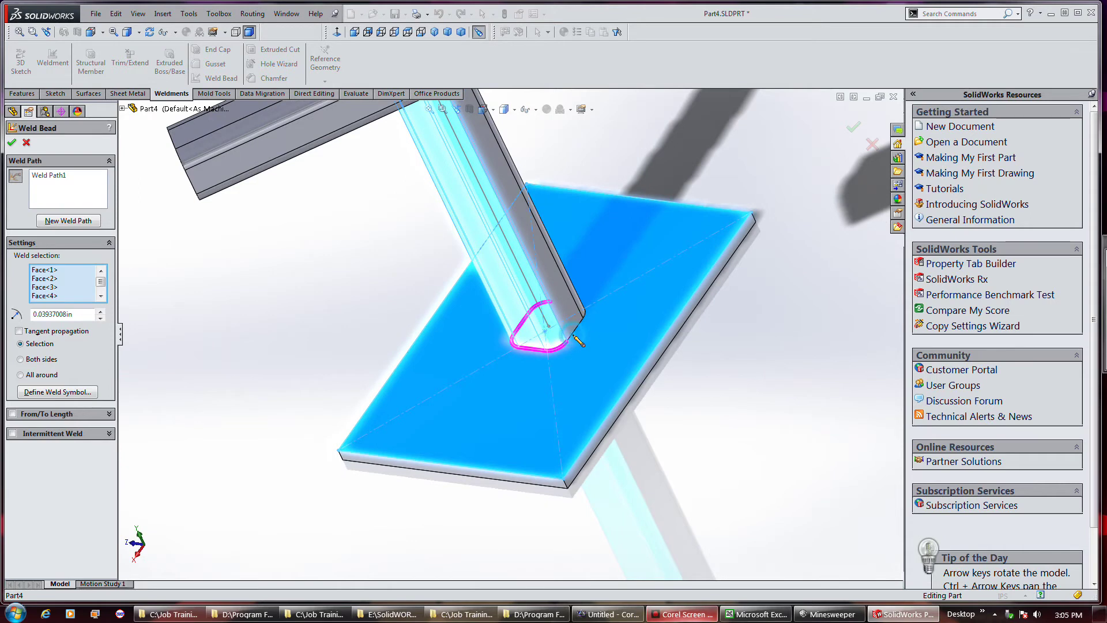
{"action": "mouse_move", "coordinate": [619, 298]}
{"action": "middle_mouse_down"}
{"action": "mouse_move", "coordinate": [638, 279]}
{"action": "mouse_move", "coordinate": [561, 383]}
{"action": "middle_mouse_up"}
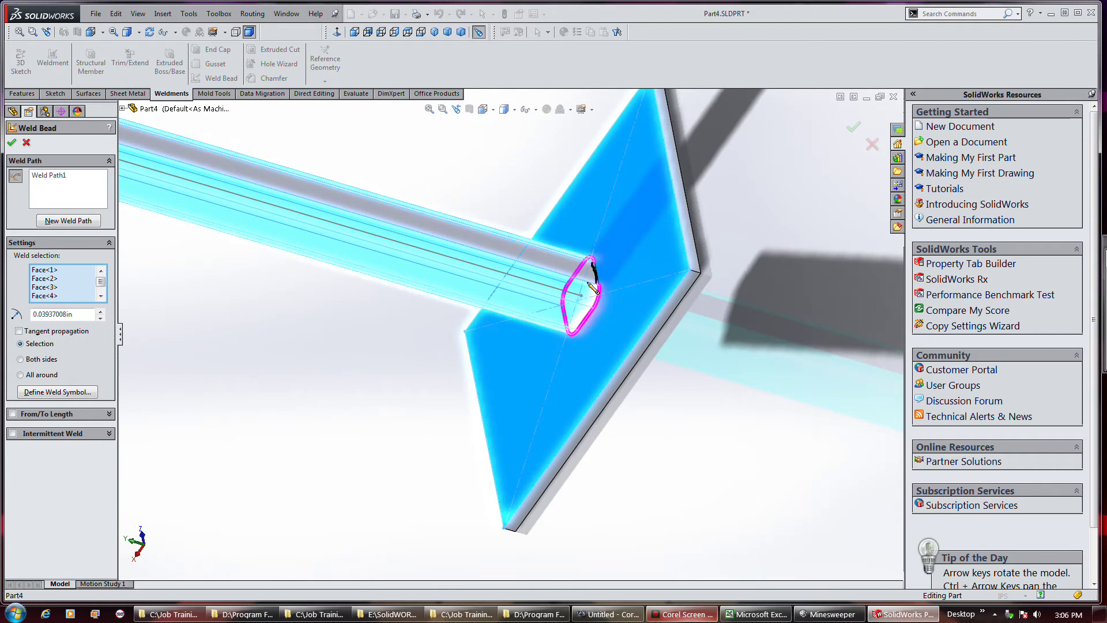
{"action": "middle_click_drag", "start_coordinate": [525, 322], "coordinate": [491, 300]}
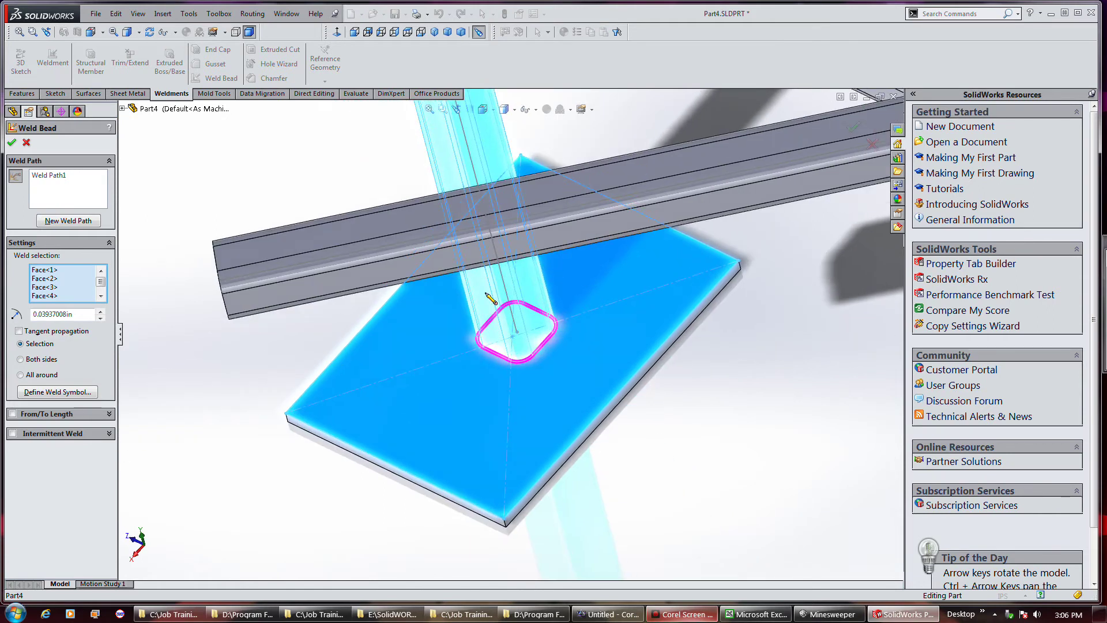
{"action": "middle_click_drag", "start_coordinate": [382, 369], "coordinate": [368, 344]}
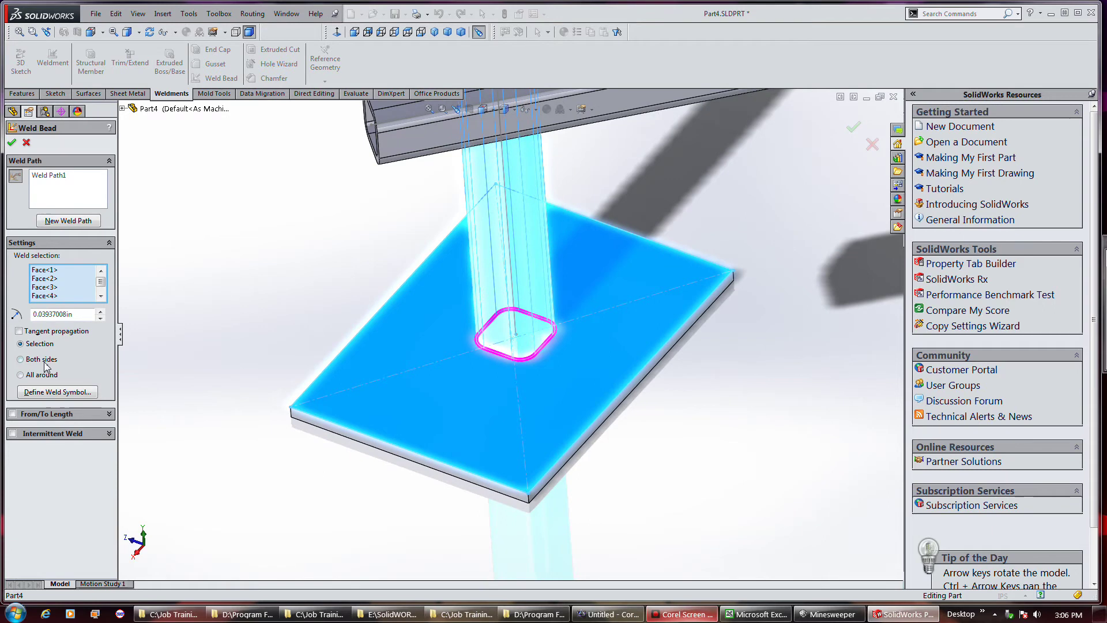
Try the All around option for the weld path, return to Selection, and look at the From/To Length settings
{"action": "left_click", "coordinate": [60, 377]}
{"action": "left_click", "coordinate": [51, 375]}
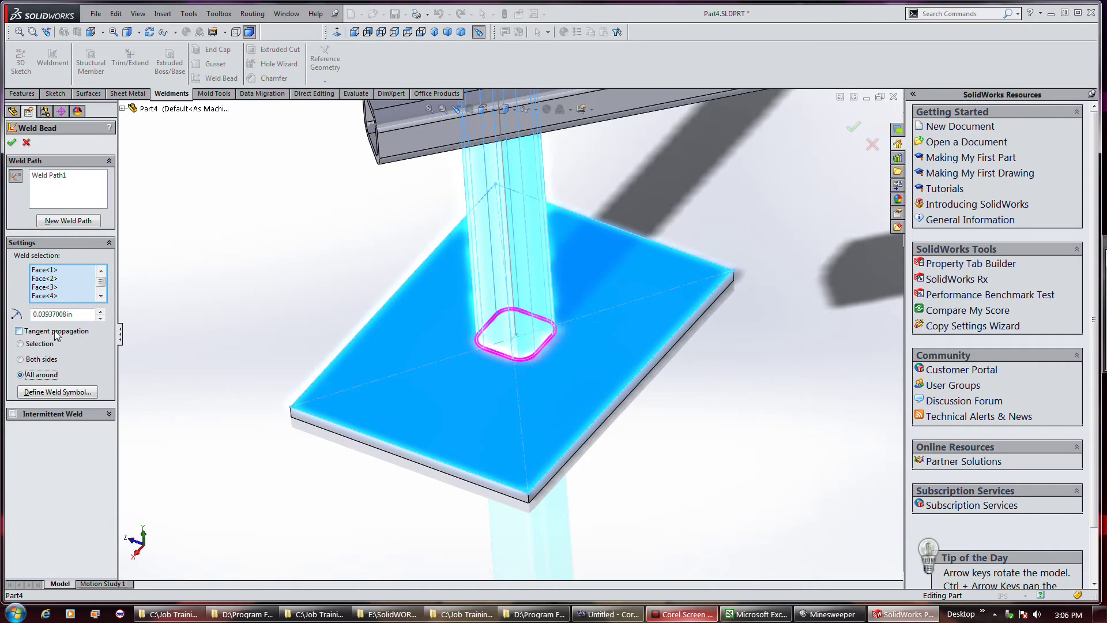
{"action": "left_click", "coordinate": [51, 344]}
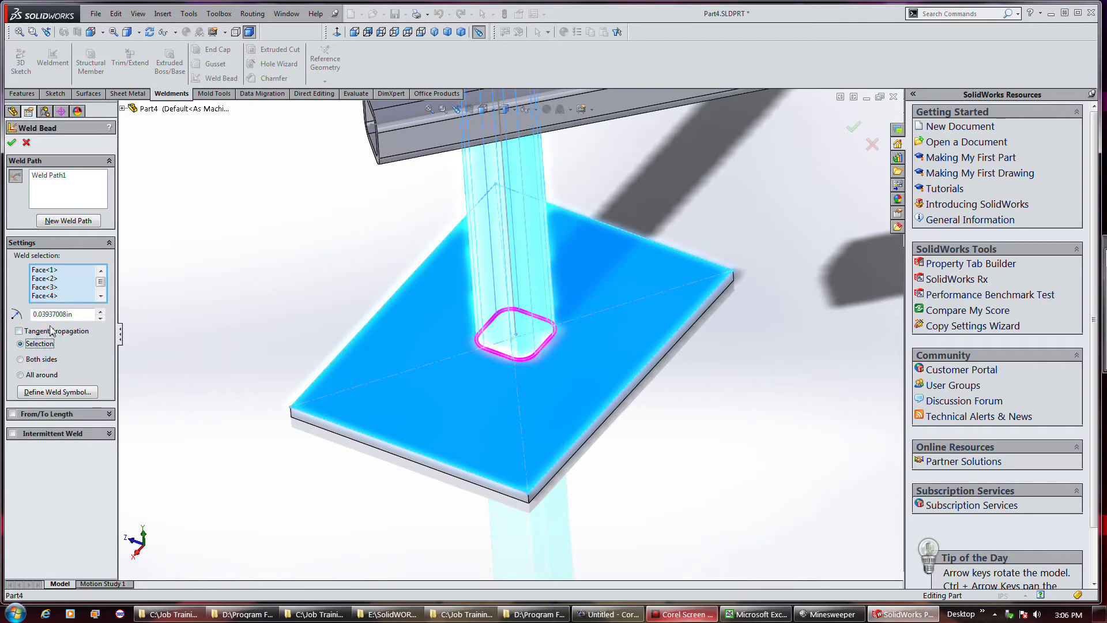
{"action": "left_click", "coordinate": [55, 335]}
{"action": "left_click", "coordinate": [68, 415]}
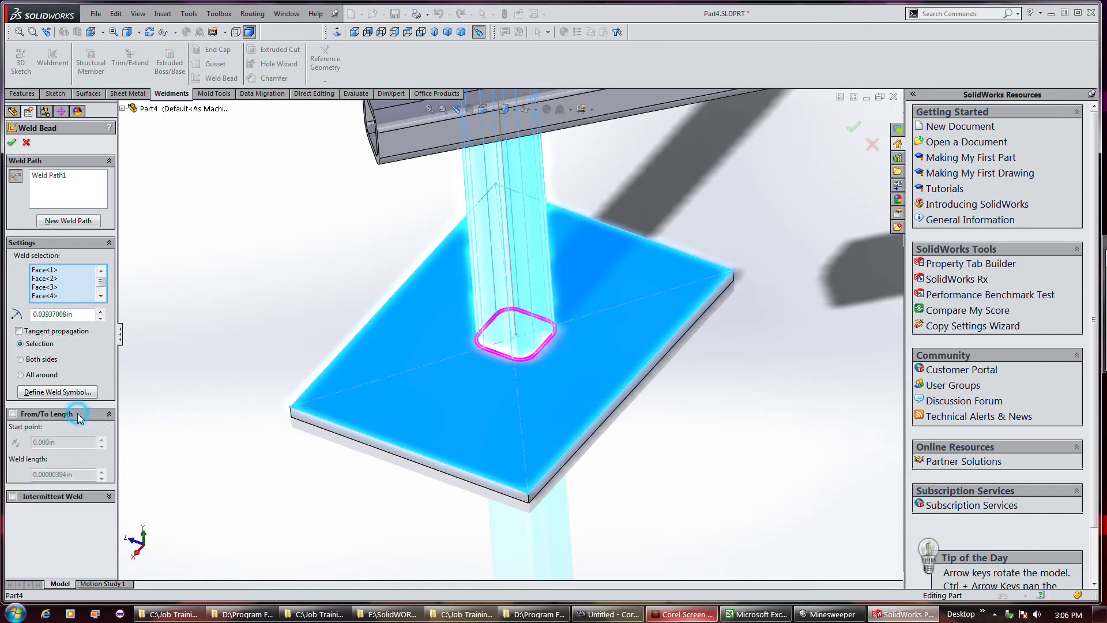
{"action": "left_click", "coordinate": [107, 415]}
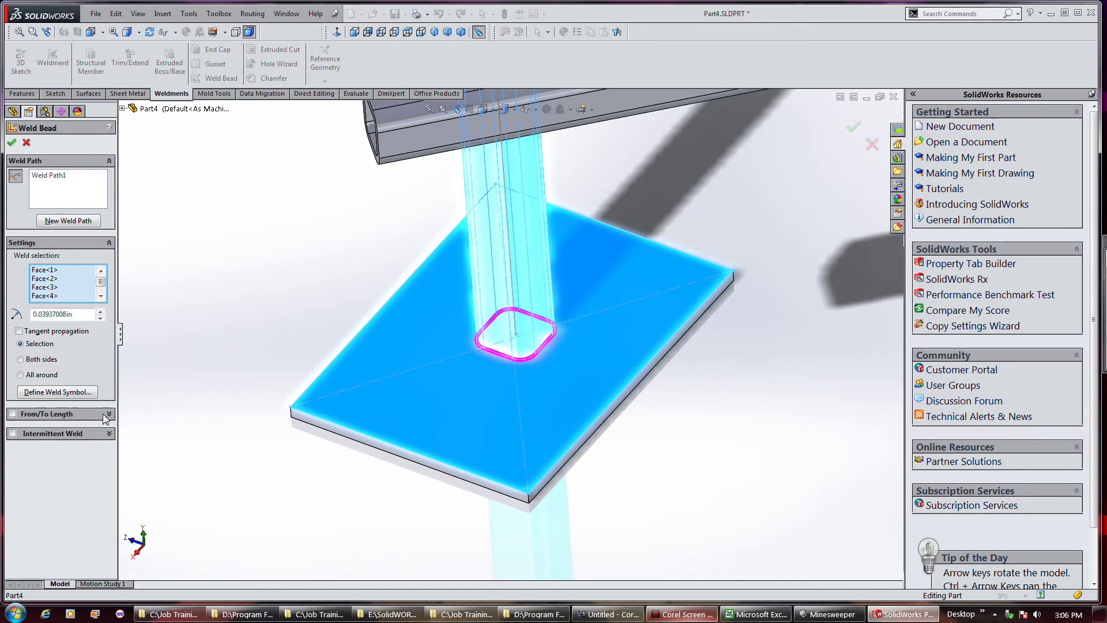
{"action": "left_click", "coordinate": [107, 415]}
{"action": "left_click", "coordinate": [107, 415]}
Make the weld intermittent by gap and weld length, and set its bead size to 0.250 in
{"action": "left_click", "coordinate": [99, 439]}
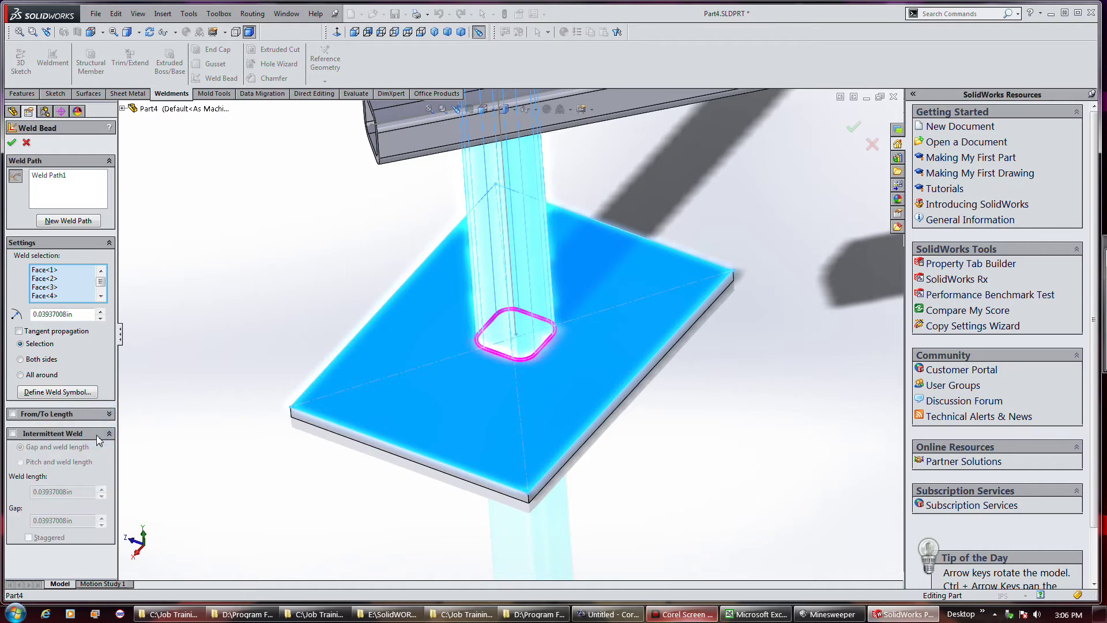
{"action": "left_click", "coordinate": [13, 433]}
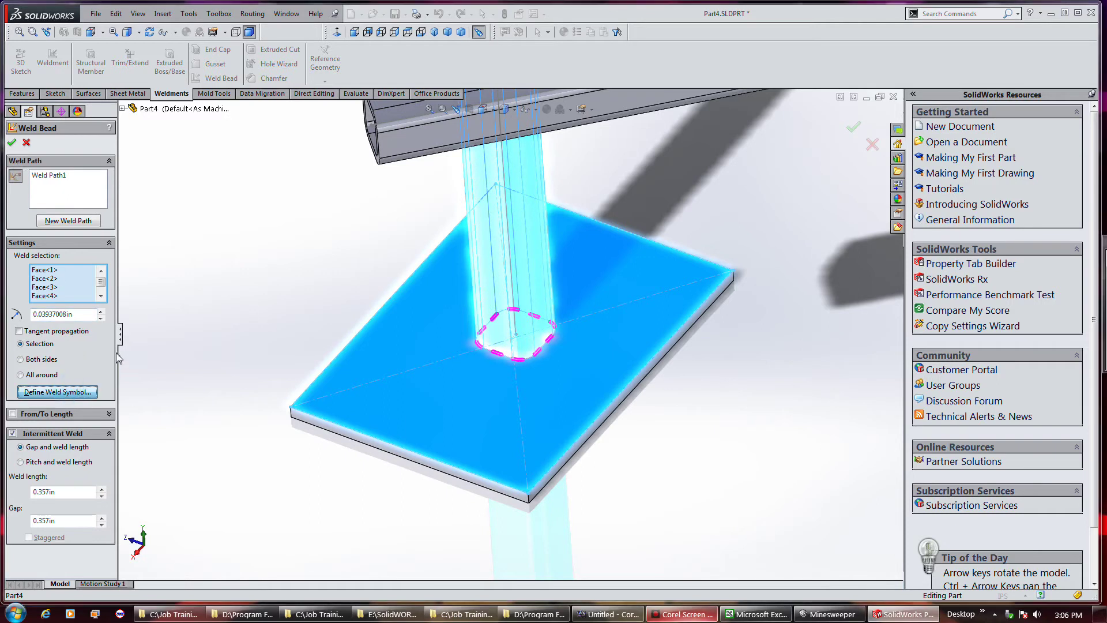
{"action": "left_click", "coordinate": [57, 391]}
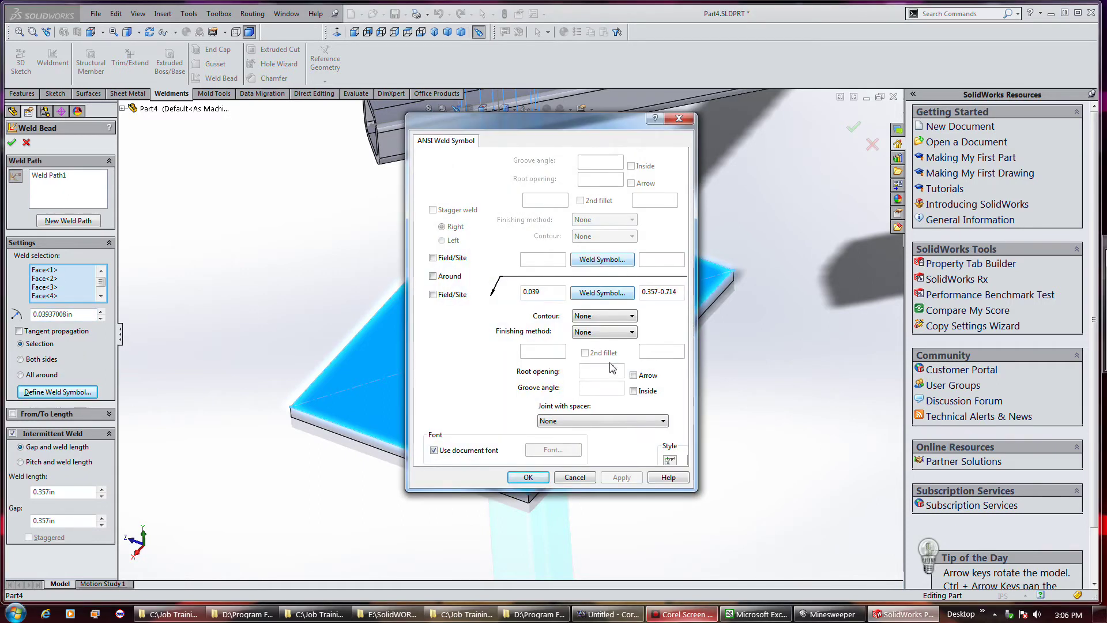
{"action": "left_click", "coordinate": [584, 478]}
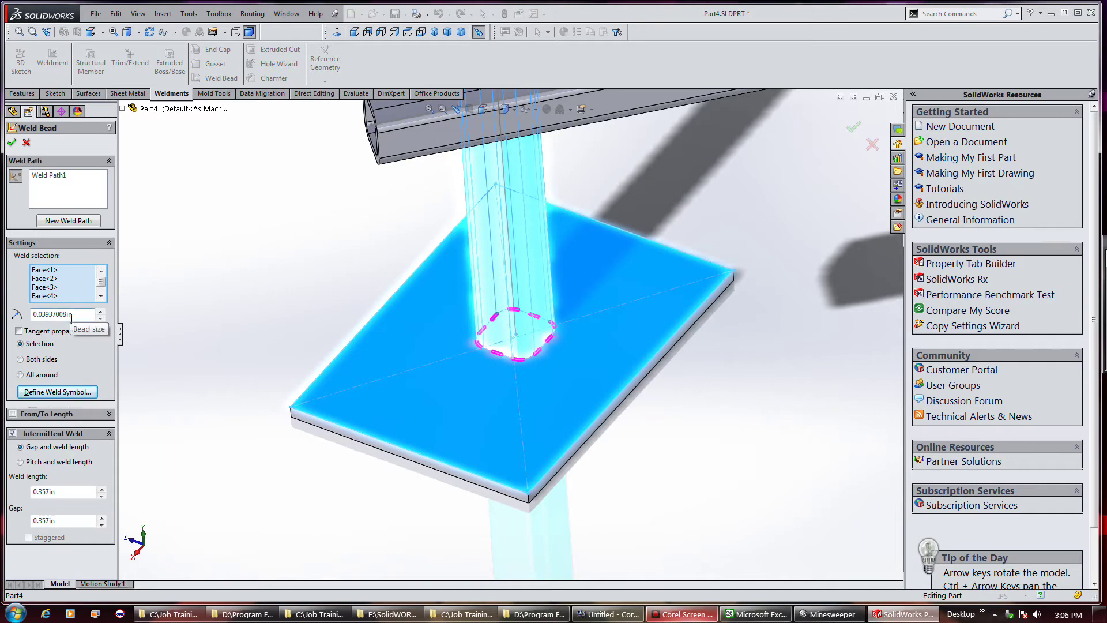
{"action": "left_click_drag", "start_coordinate": [81, 315], "coordinate": [33, 316]}
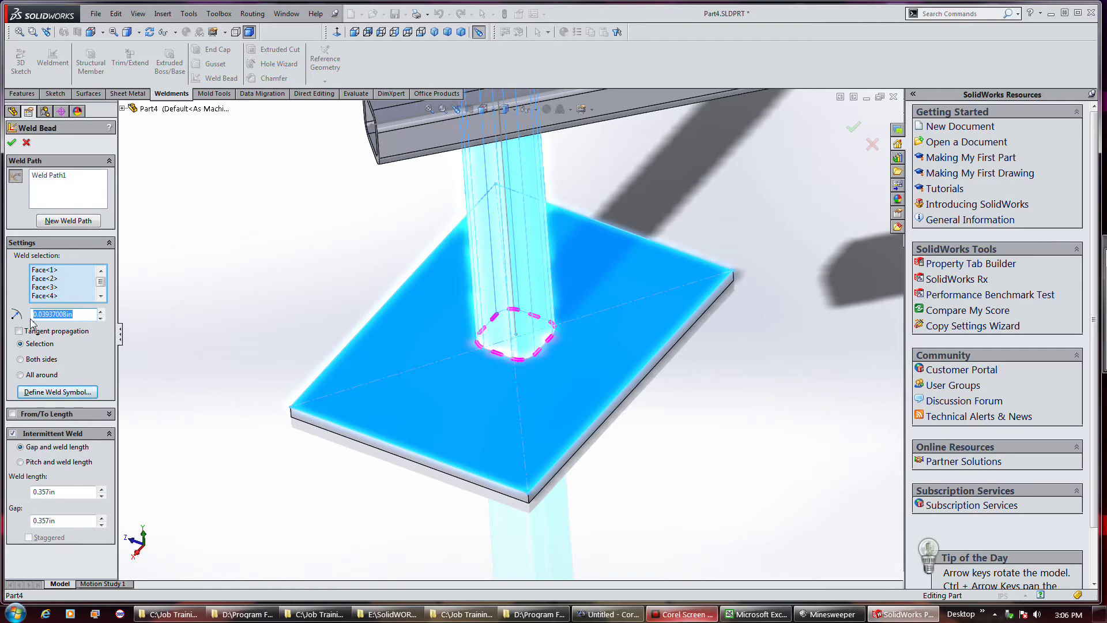
{"action": "type", "text": ".250in"}
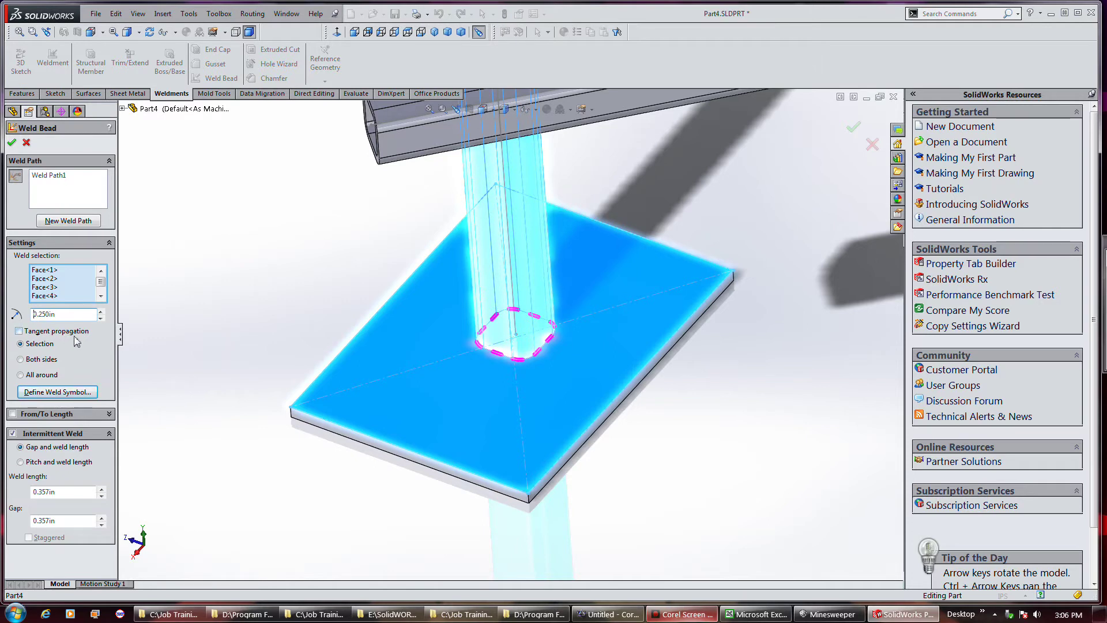
Define the weld symbol with the Around option and accept the weld bead at the base plate
{"action": "left_click", "coordinate": [58, 392]}
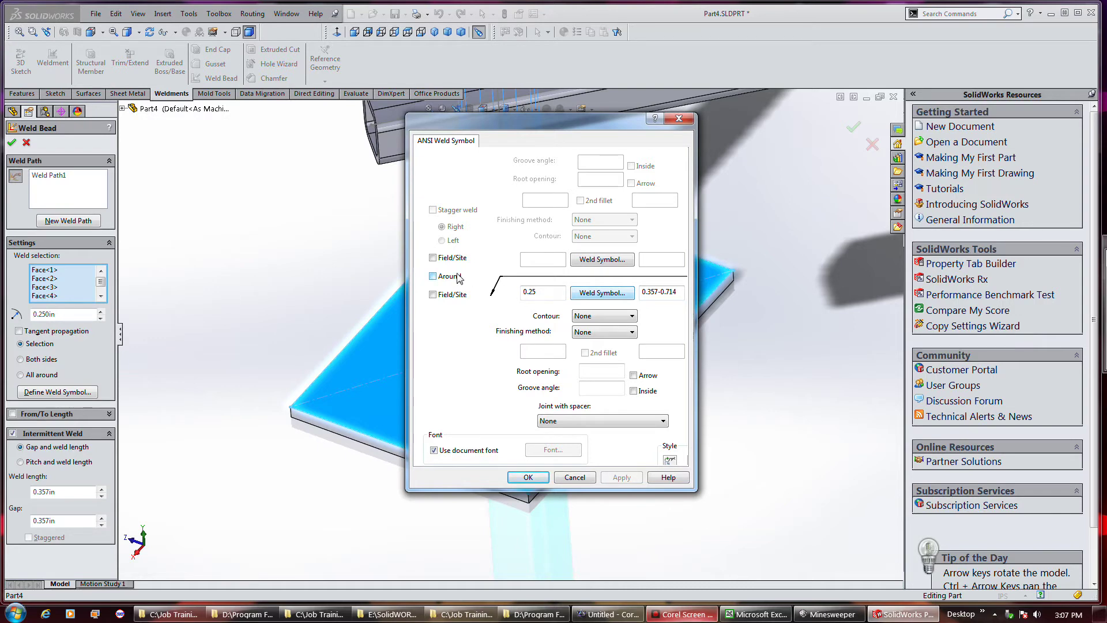
{"action": "left_click", "coordinate": [437, 278]}
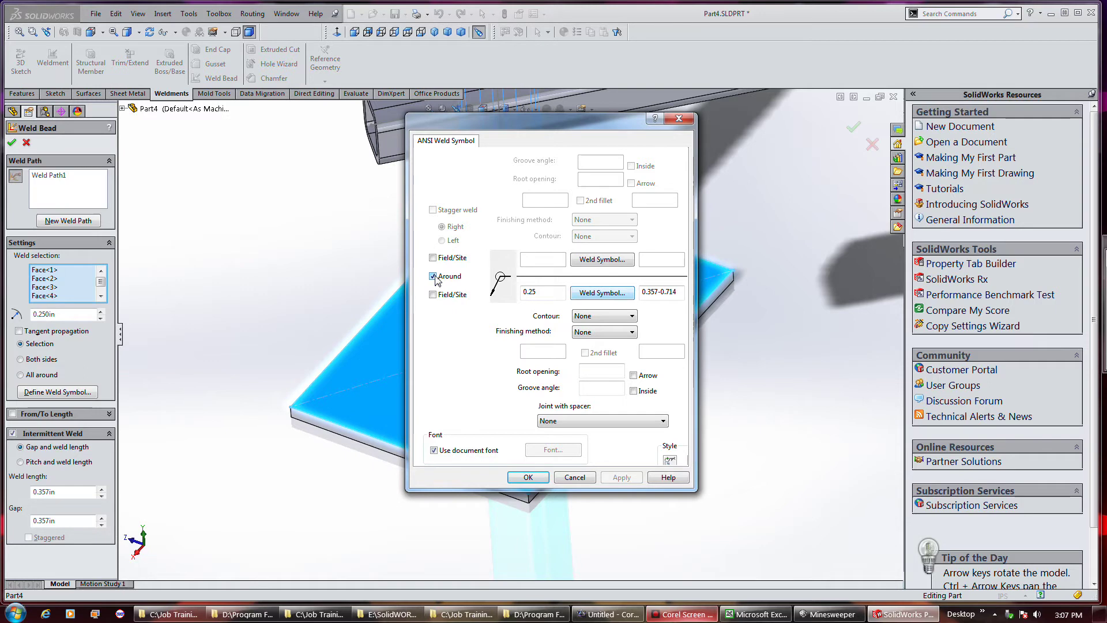
{"action": "left_click", "coordinate": [528, 476]}
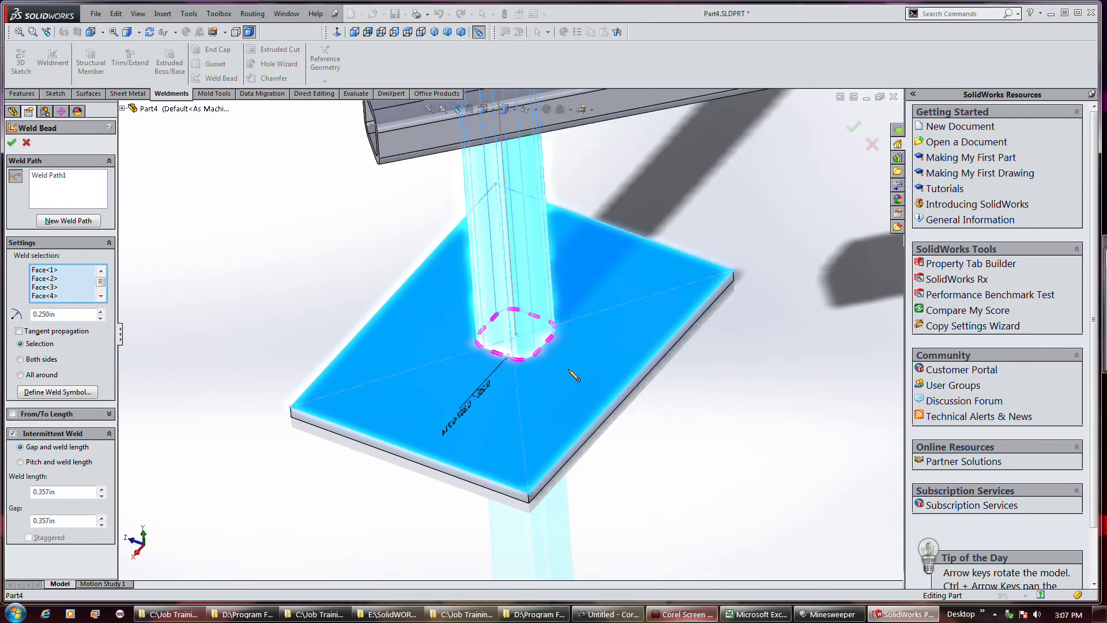
{"action": "middle_click_drag", "start_coordinate": [506, 420], "coordinate": [523, 400]}
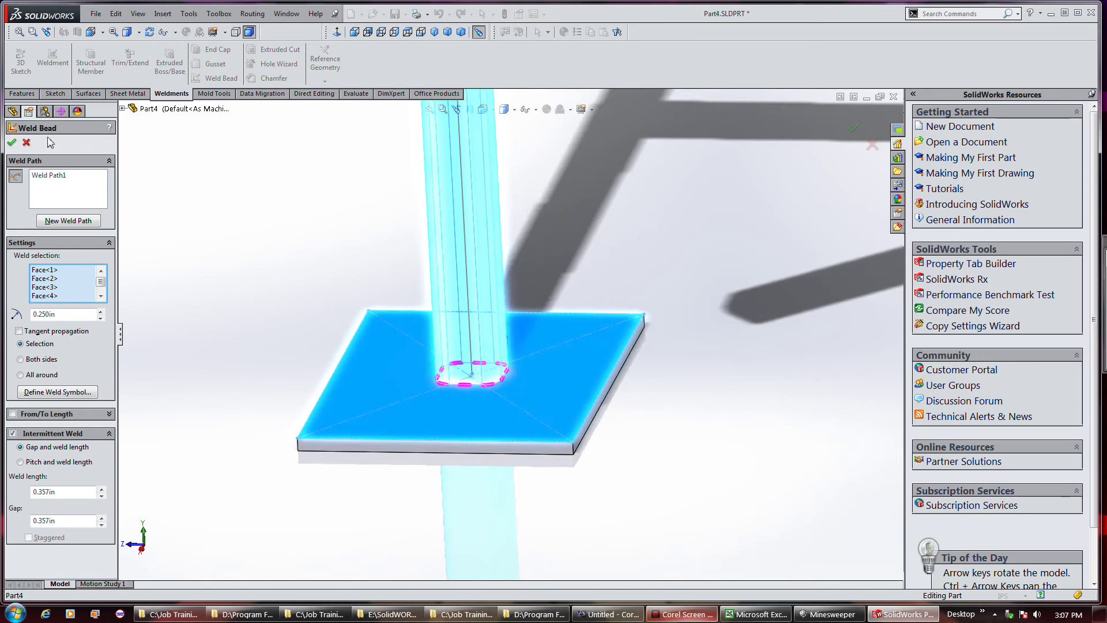
{"action": "left_click", "coordinate": [13, 142]}
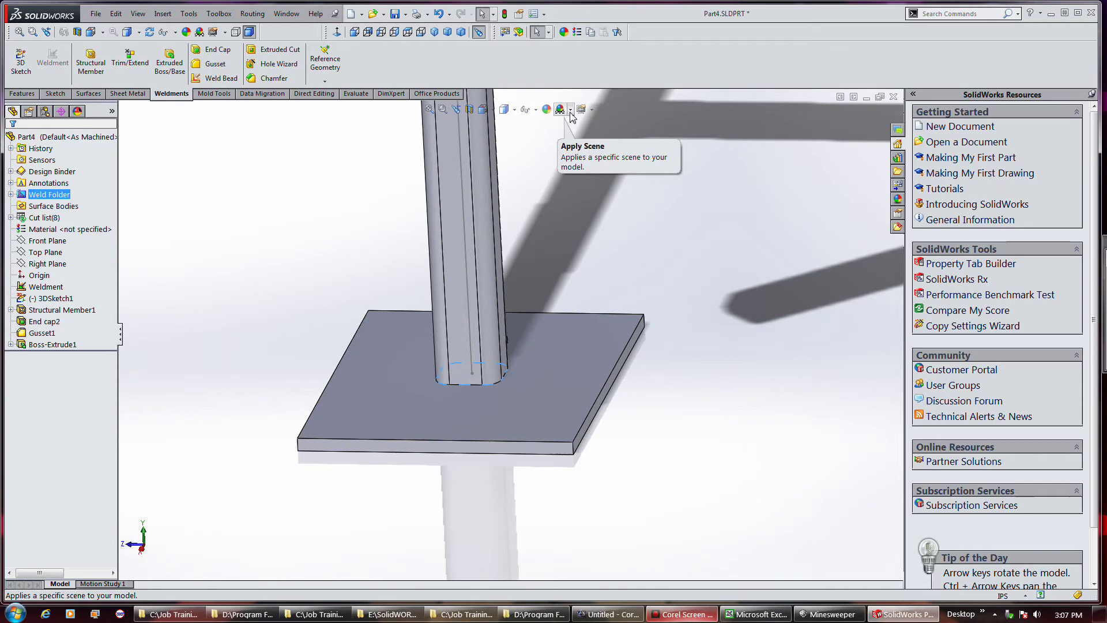
Turn on the display of weld beads and examine the intermittent weld around the foot of the post
{"action": "left_click", "coordinate": [538, 110]}
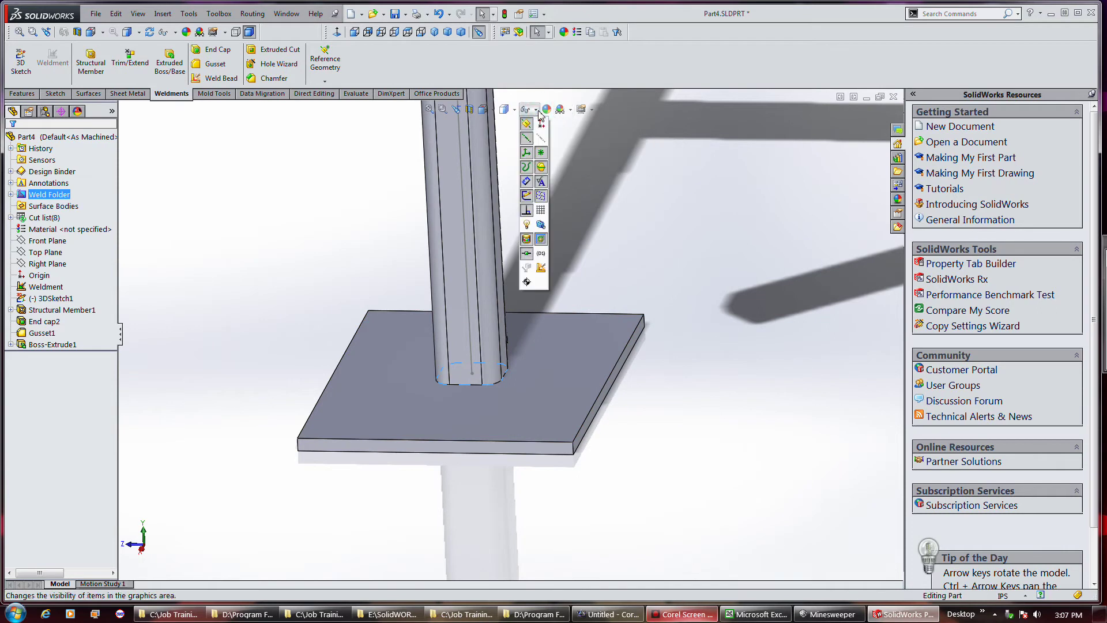
{"action": "left_click", "coordinate": [539, 269]}
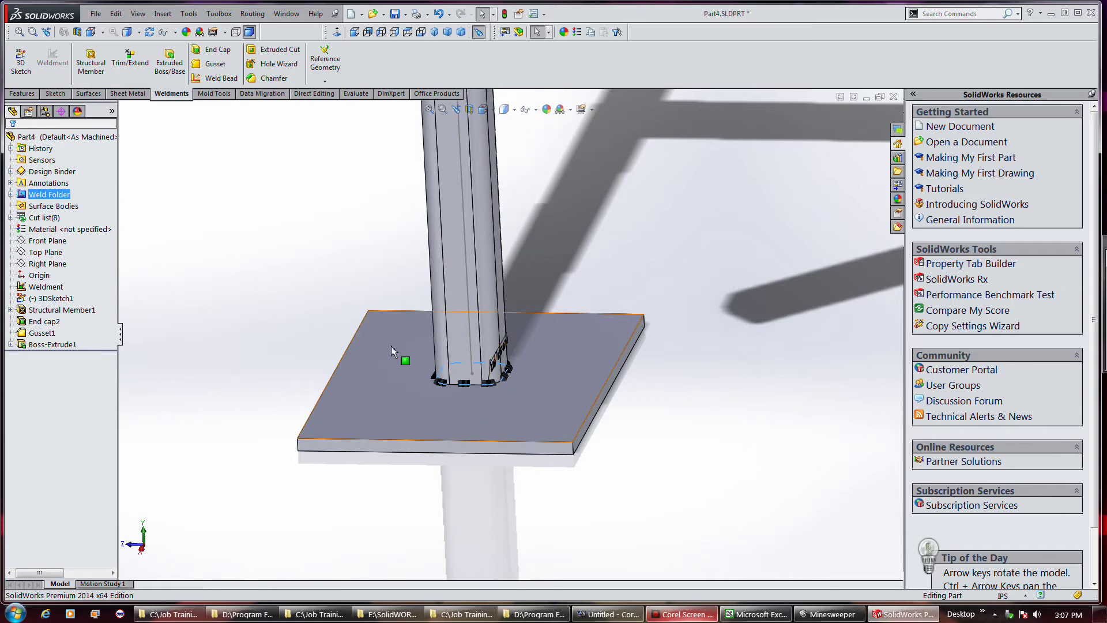
{"action": "scroll", "coordinate": [393, 347], "scroll_direction": "down", "scroll_amount": 3}
{"action": "middle_click_drag", "start_coordinate": [392, 346], "coordinate": [383, 383]}
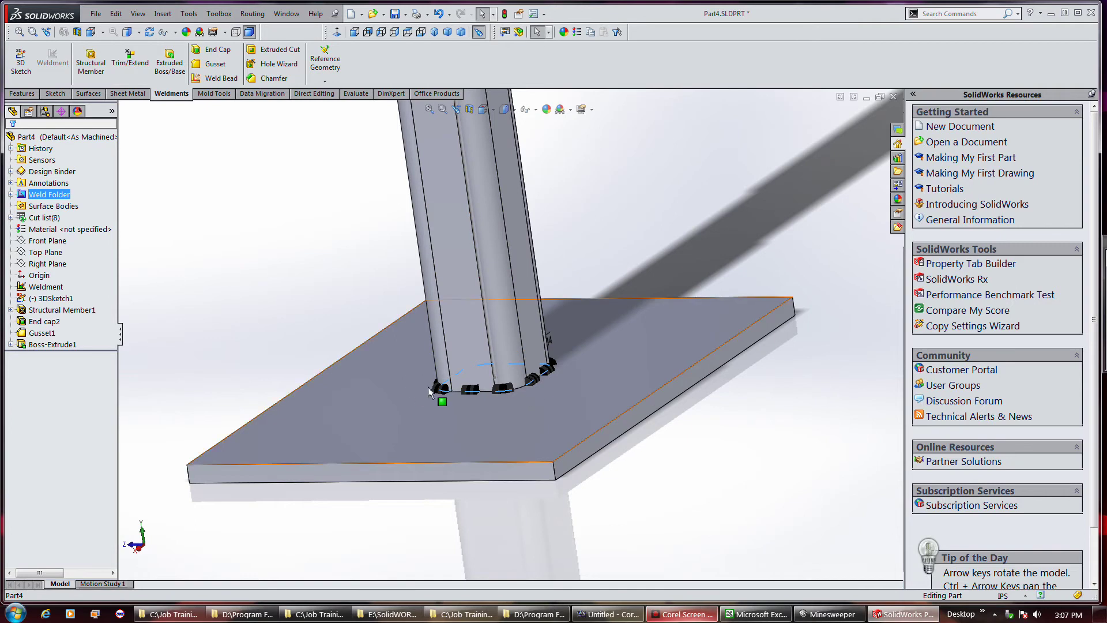
{"action": "left_click", "coordinate": [275, 336]}
{"action": "middle_click_drag", "start_coordinate": [688, 466], "coordinate": [746, 524]}
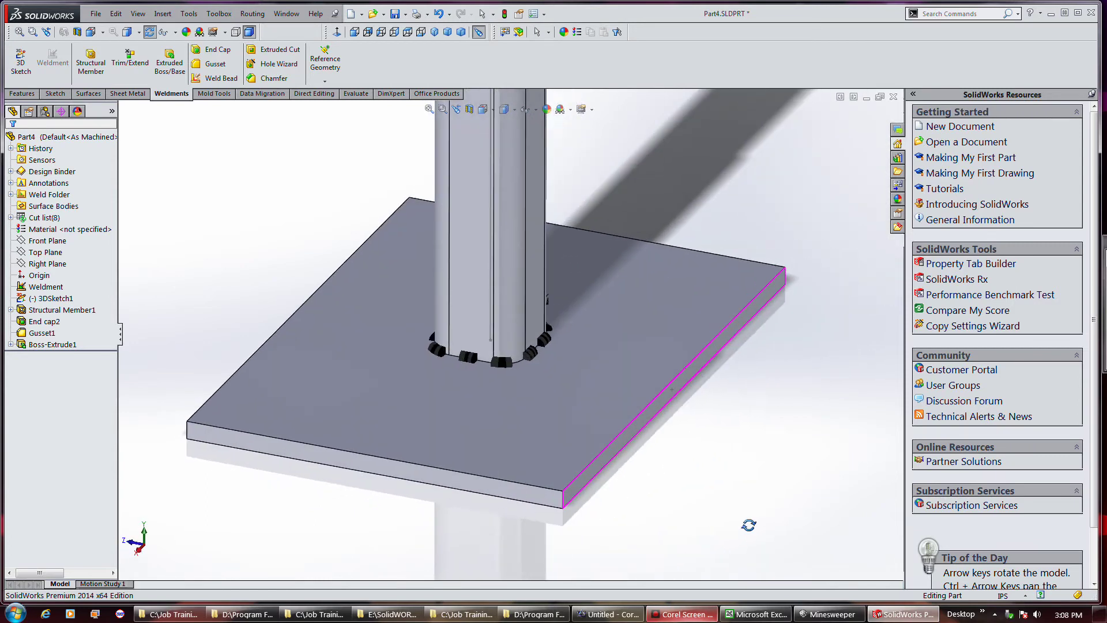
{"action": "key", "text": "Escape"}
Start another weld bead and trace paths along the mitred seams at the upper corner where three frame members meet
{"action": "scroll", "coordinate": [266, 400], "scroll_direction": "up", "scroll_amount": 10}
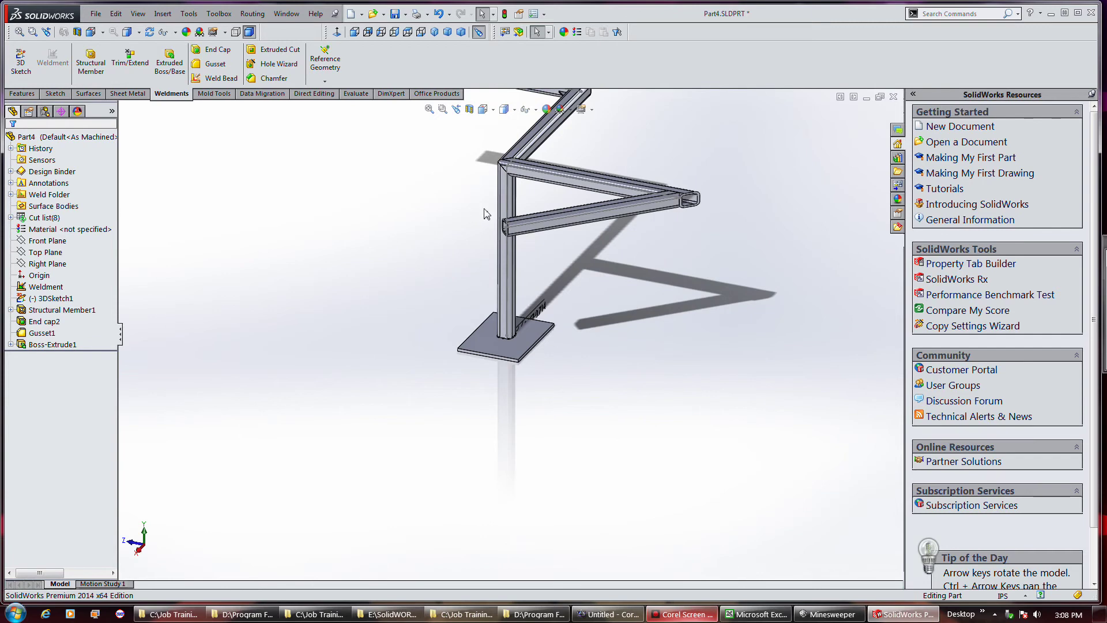
{"action": "scroll", "coordinate": [490, 208], "scroll_direction": "down", "scroll_amount": 3}
{"action": "scroll", "coordinate": [488, 139], "scroll_direction": "down", "scroll_amount": 3}
{"action": "scroll", "coordinate": [488, 139], "scroll_direction": "down", "scroll_amount": 4}
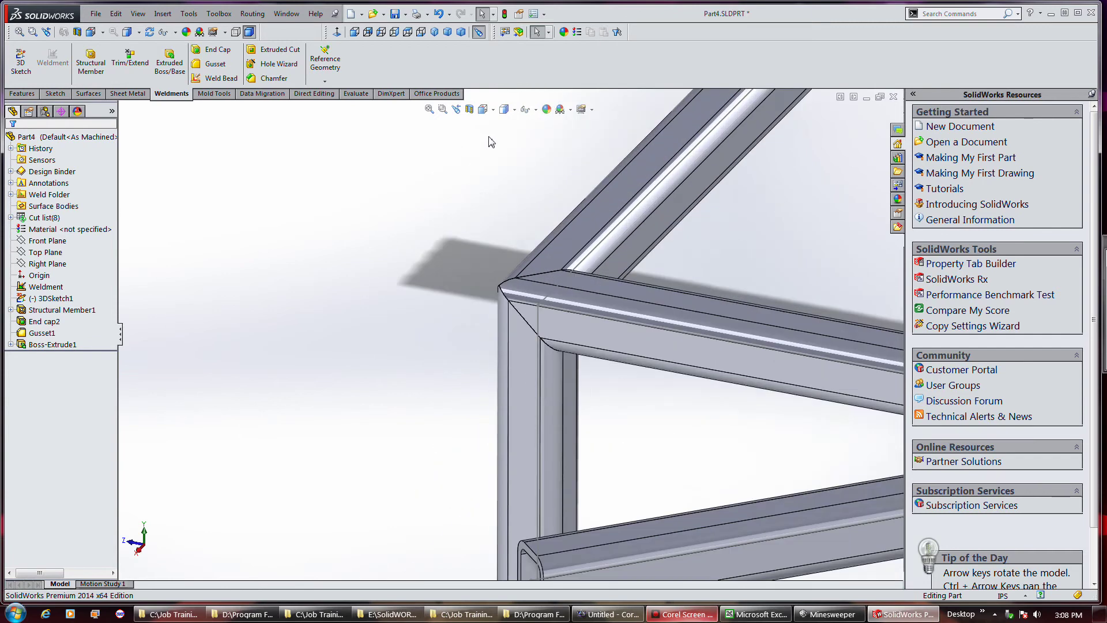
{"action": "left_click", "coordinate": [218, 78]}
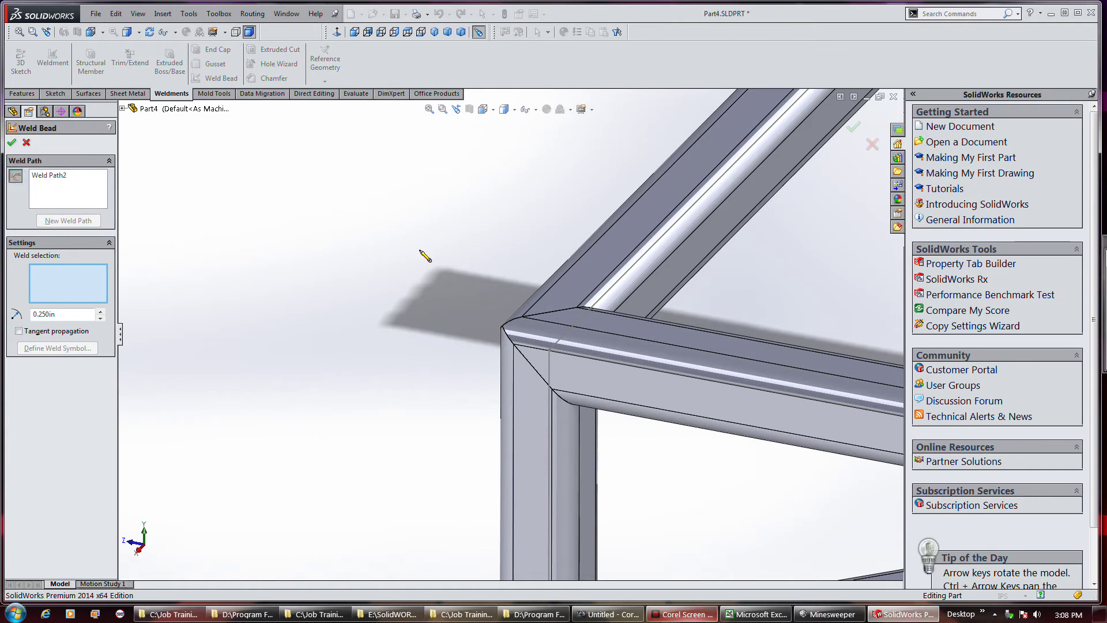
{"action": "mouse_move", "coordinate": [593, 309]}
{"action": "left_mouse_down"}
{"action": "mouse_move", "coordinate": [523, 316]}
{"action": "mouse_move", "coordinate": [498, 336]}
{"action": "mouse_move", "coordinate": [587, 417]}
{"action": "left_mouse_up"}
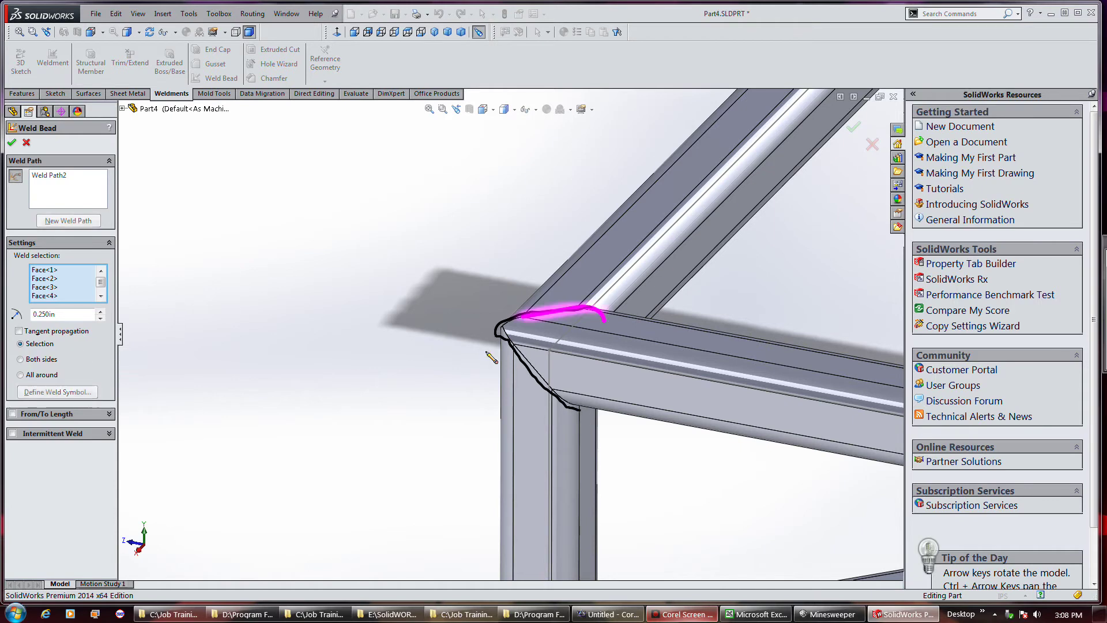
{"action": "middle_click_drag", "start_coordinate": [421, 299], "coordinate": [530, 334]}
{"action": "mouse_move", "coordinate": [516, 321]}
{"action": "left_mouse_down"}
{"action": "mouse_move", "coordinate": [454, 345]}
{"action": "mouse_move", "coordinate": [464, 333]}
{"action": "mouse_move", "coordinate": [508, 330]}
{"action": "mouse_move", "coordinate": [539, 393]}
{"action": "left_mouse_up"}
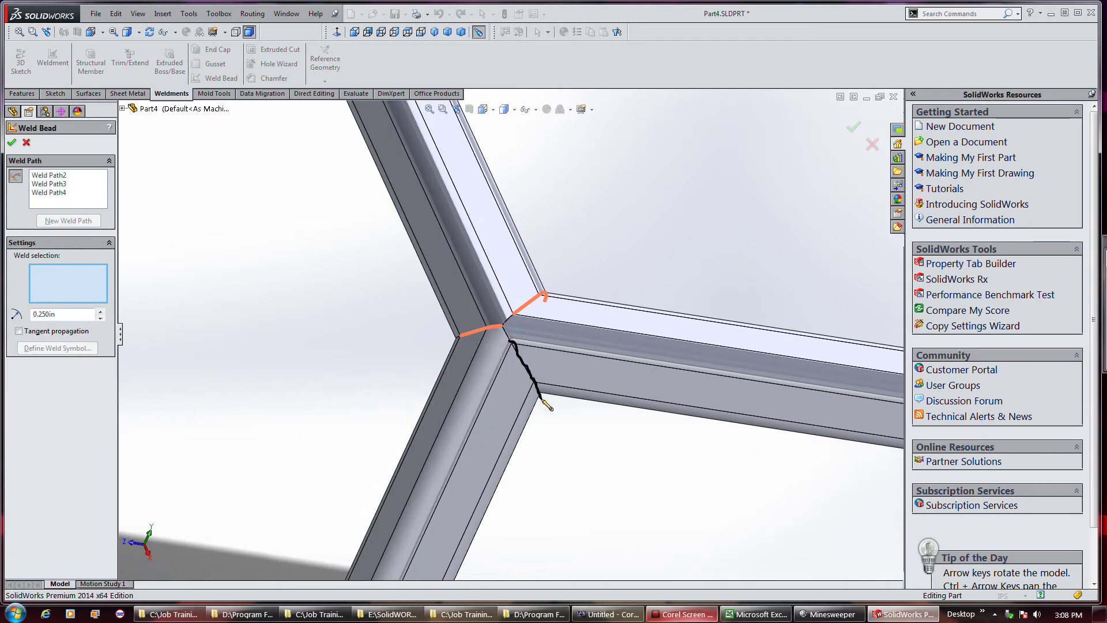
Trace further weld paths along the mitred seams on the far side and outer rounded edge of the three-member corner
{"action": "middle_click_drag", "start_coordinate": [622, 427], "coordinate": [415, 301]}
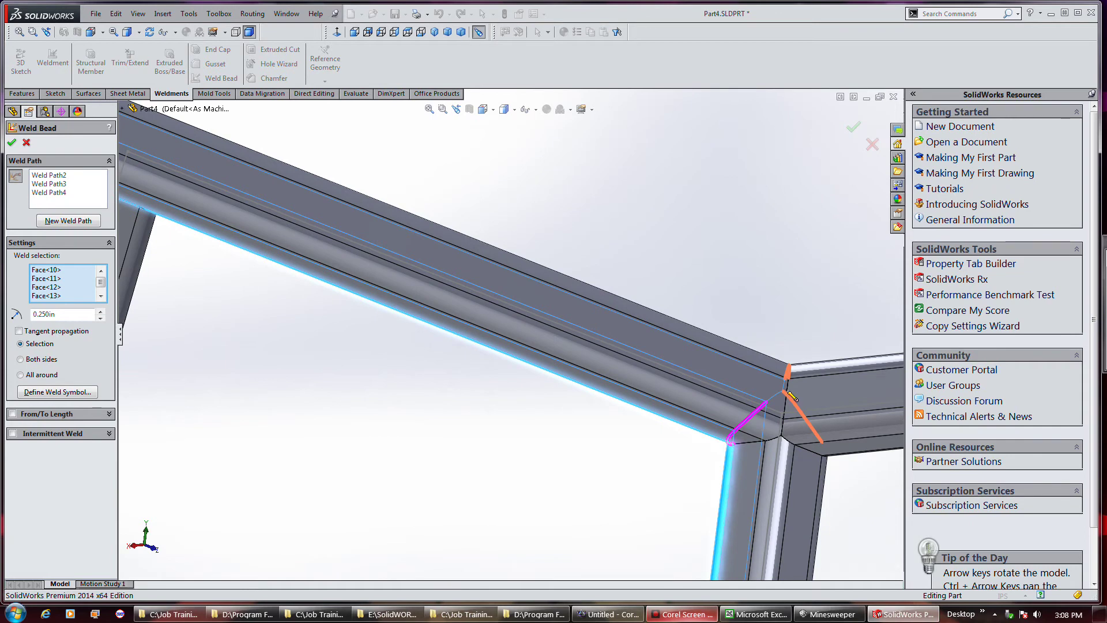
{"action": "mouse_move", "coordinate": [785, 376]}
{"action": "left_mouse_down"}
{"action": "mouse_move", "coordinate": [781, 437]}
{"action": "mouse_move", "coordinate": [737, 445]}
{"action": "mouse_move", "coordinate": [774, 438]}
{"action": "mouse_move", "coordinate": [820, 461]}
{"action": "left_mouse_up"}
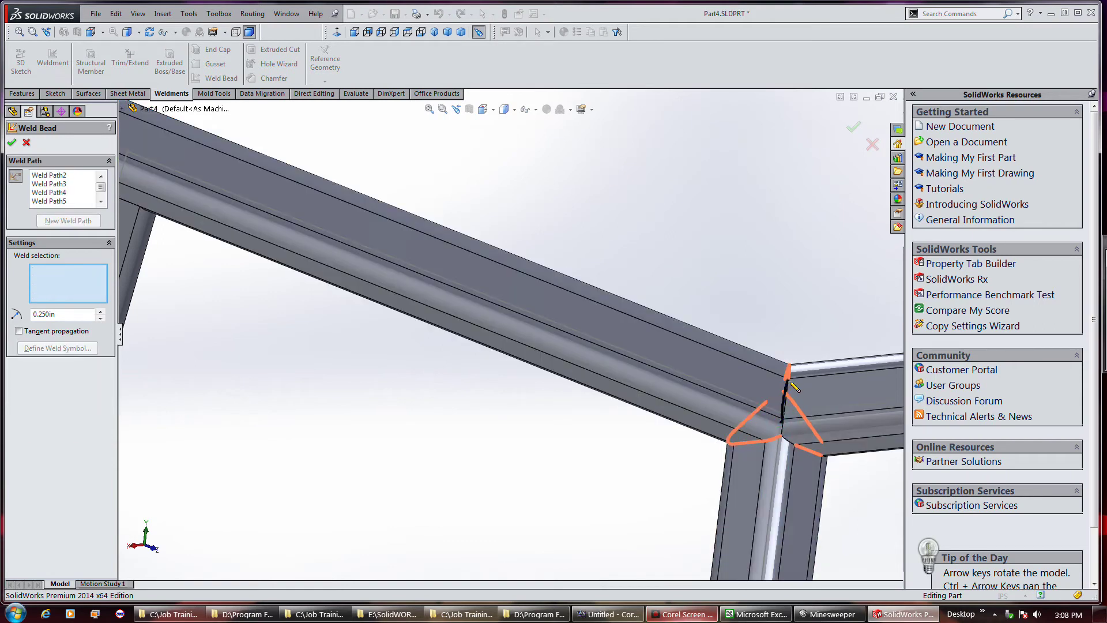
{"action": "middle_click_drag", "start_coordinate": [740, 310], "coordinate": [888, 409]}
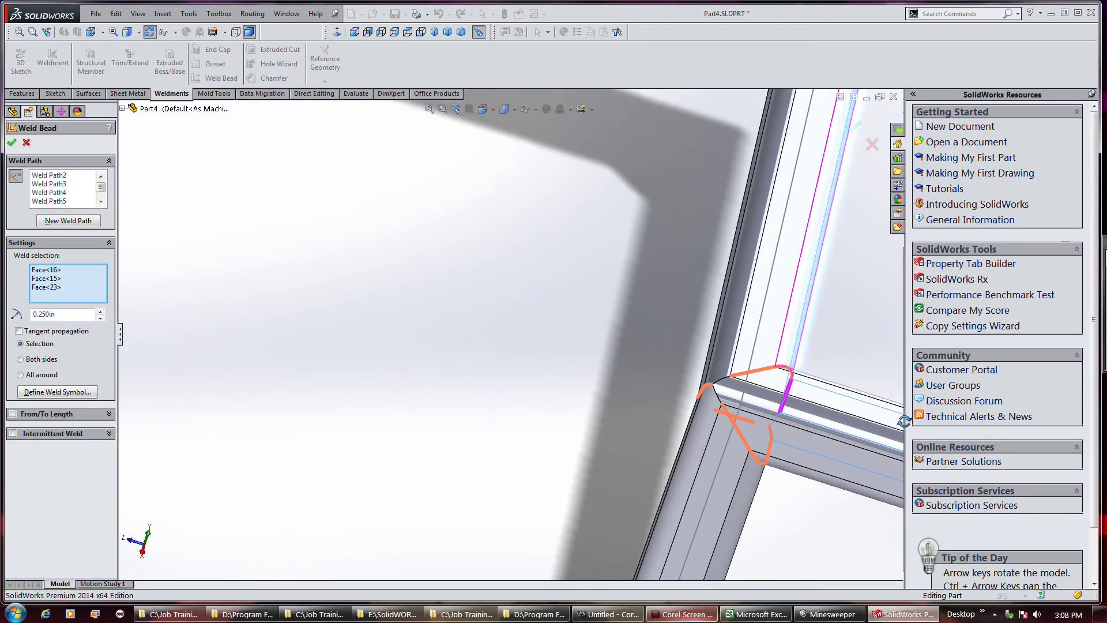
{"action": "left_click", "coordinate": [717, 381]}
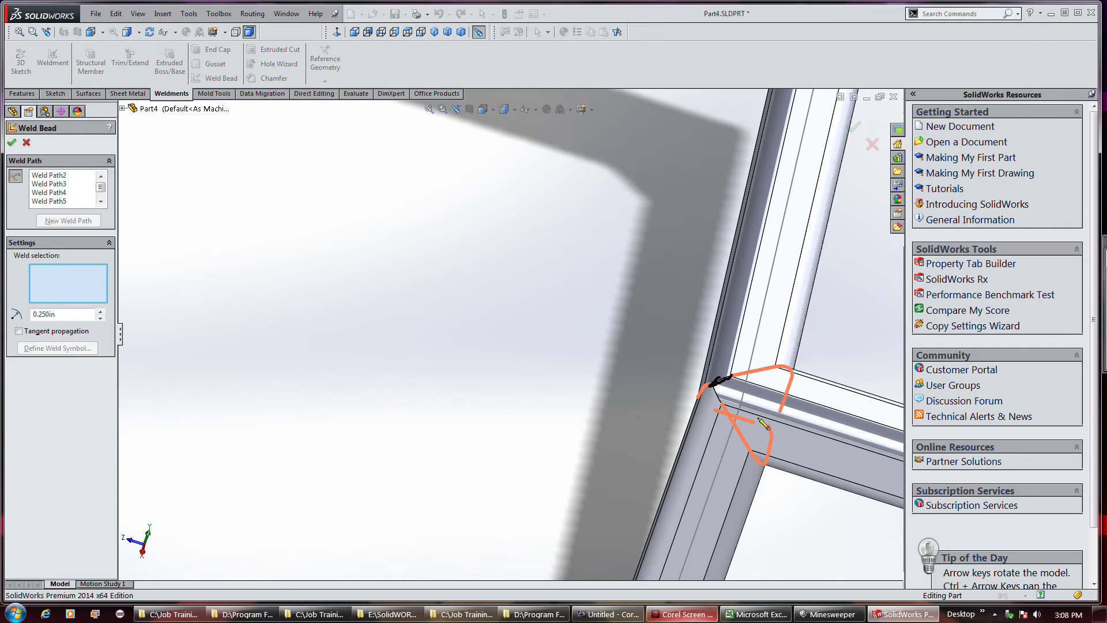
{"action": "left_click_drag", "start_coordinate": [763, 425], "coordinate": [762, 424]}
{"action": "scroll", "coordinate": [730, 389], "scroll_direction": "down", "scroll_amount": 2}
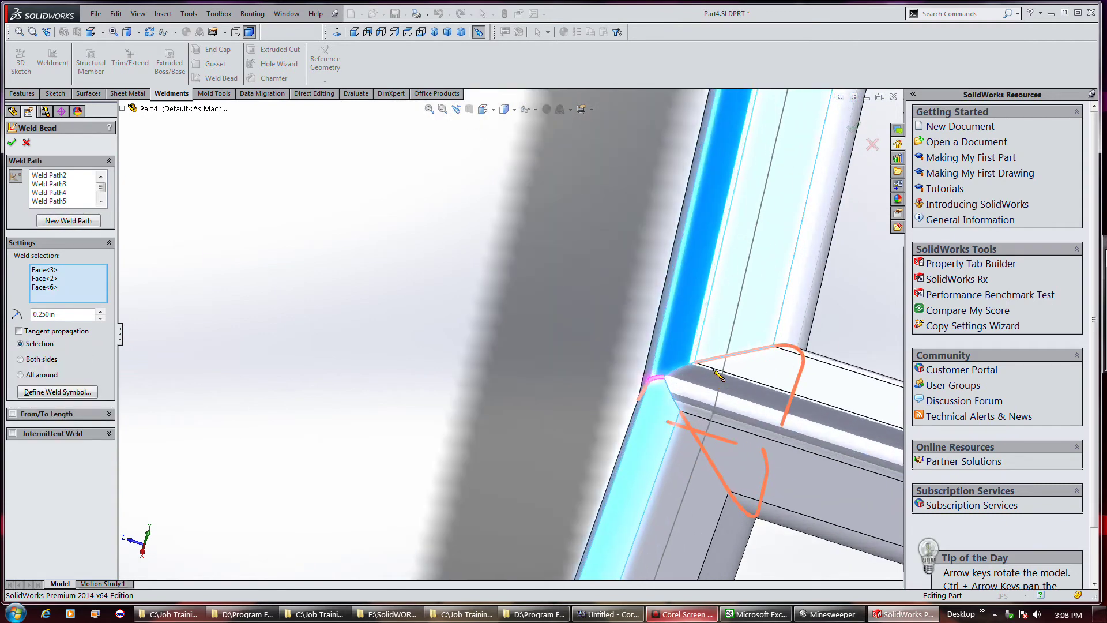
Trace a weld path across the rounded seam between the upper and side members, with tangent propagation and All around
{"action": "left_click", "coordinate": [704, 373]}
{"action": "left_click", "coordinate": [672, 418]}
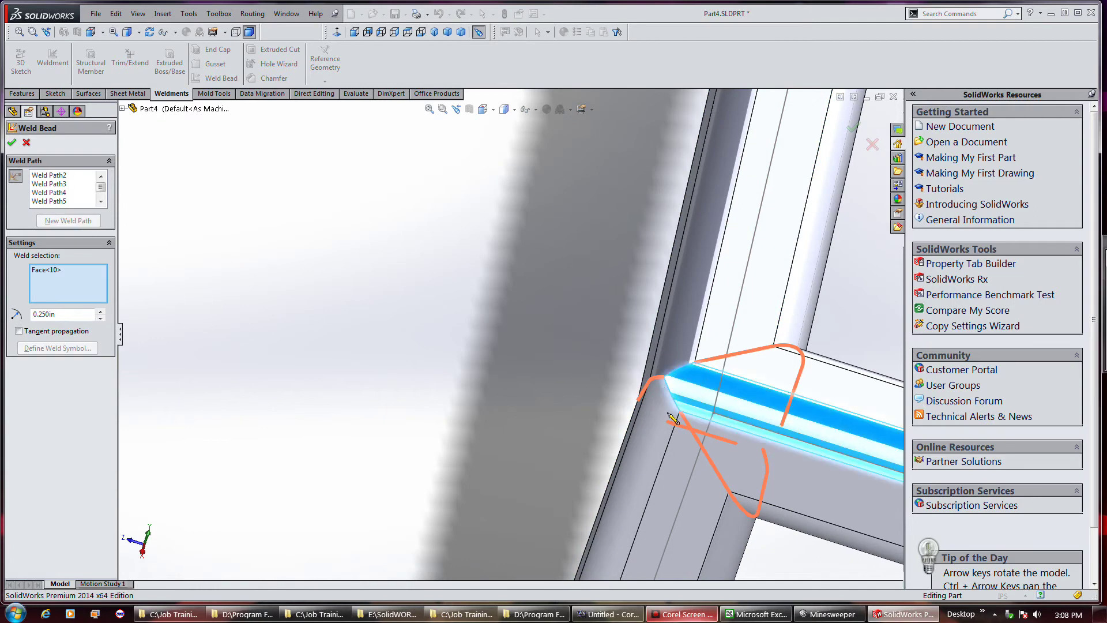
{"action": "left_click_drag", "start_coordinate": [692, 372], "coordinate": [637, 396]}
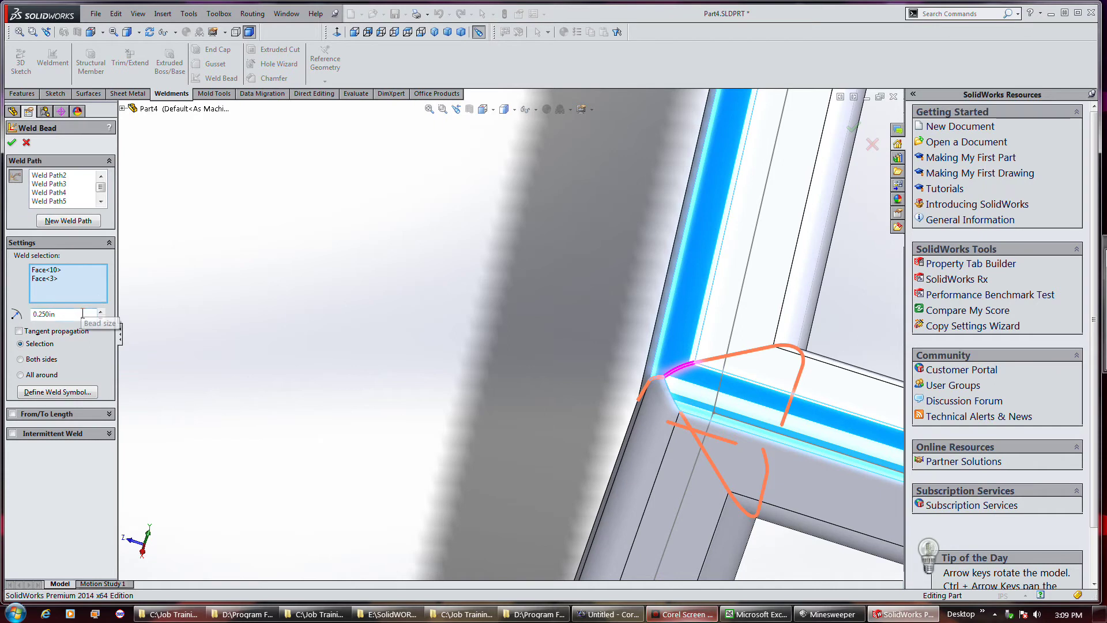
{"action": "left_click", "coordinate": [52, 331]}
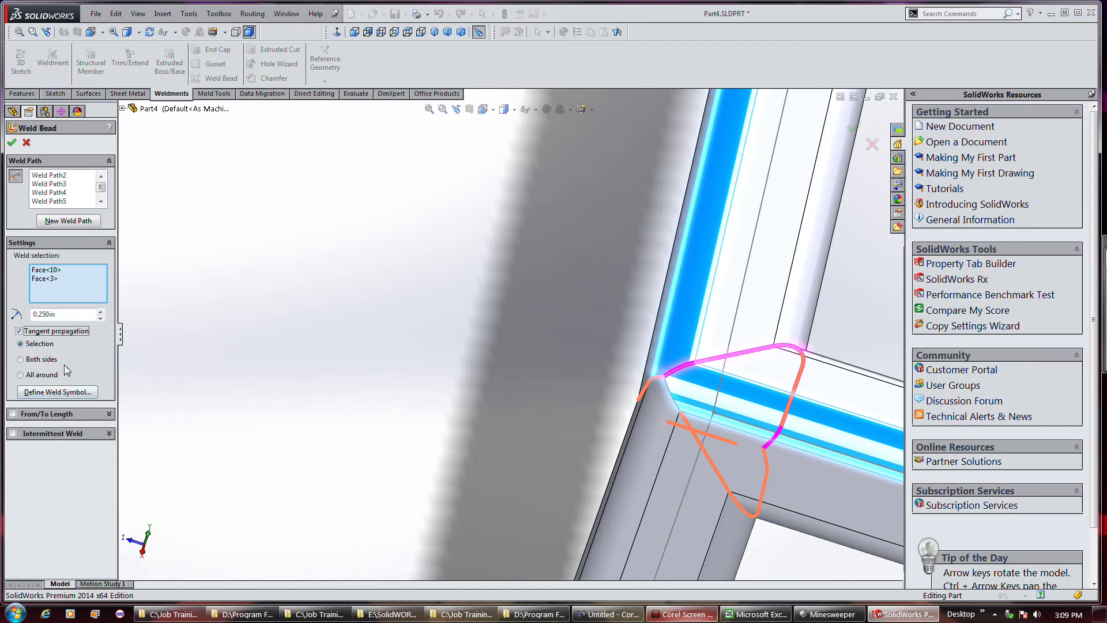
{"action": "left_click", "coordinate": [48, 374]}
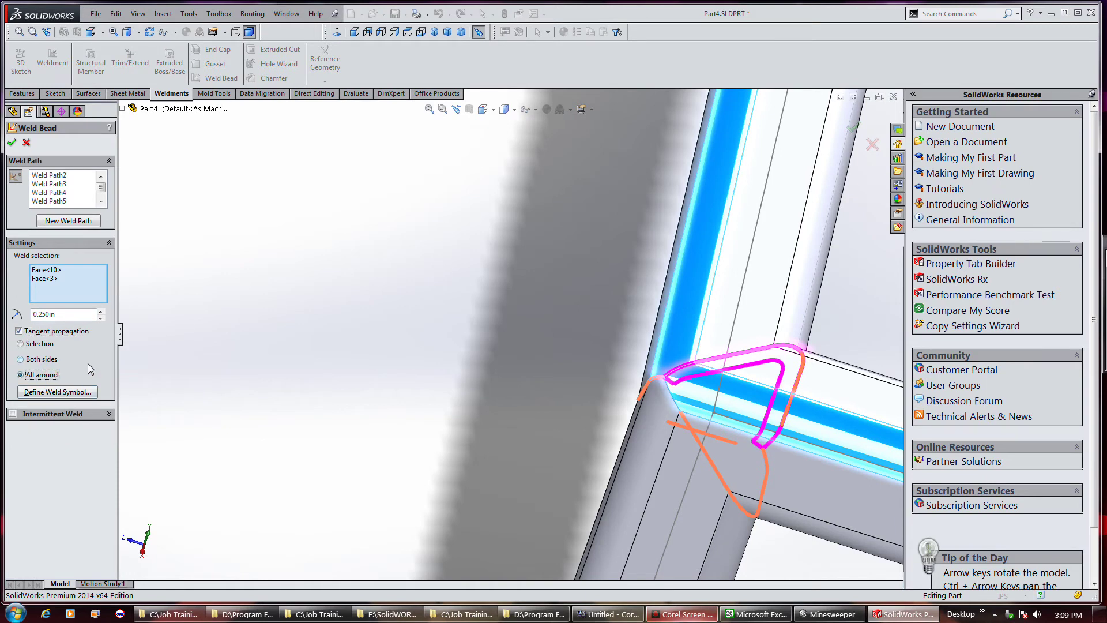
Add a weld symbol above the reference line in the path's symbol definition and accept the corner weld bead
{"action": "left_click", "coordinate": [73, 391]}
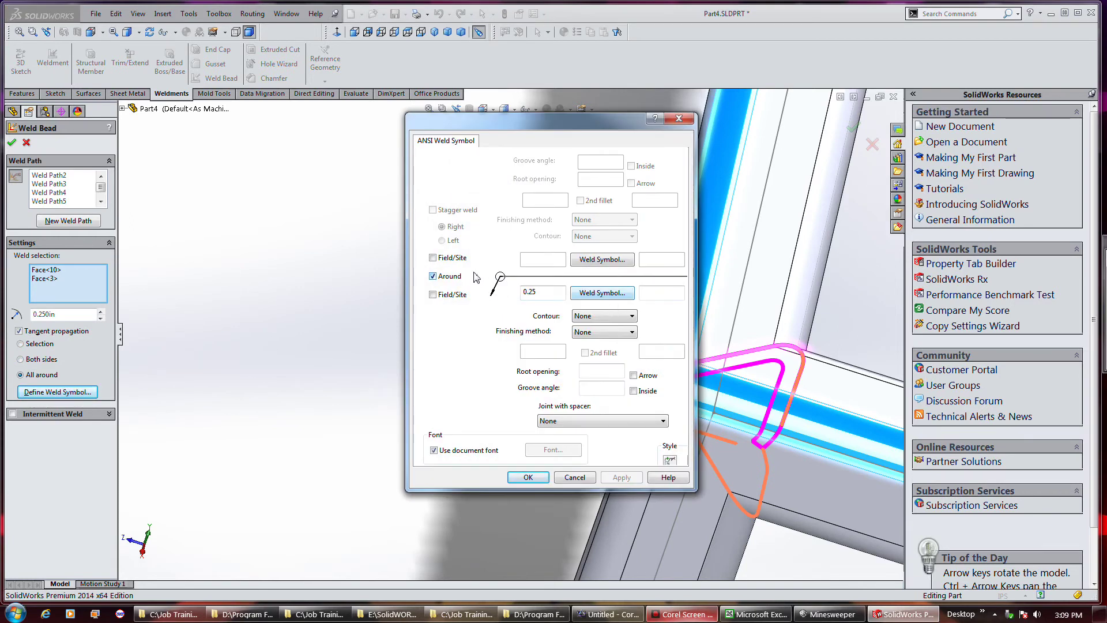
{"action": "left_click", "coordinate": [618, 263]}
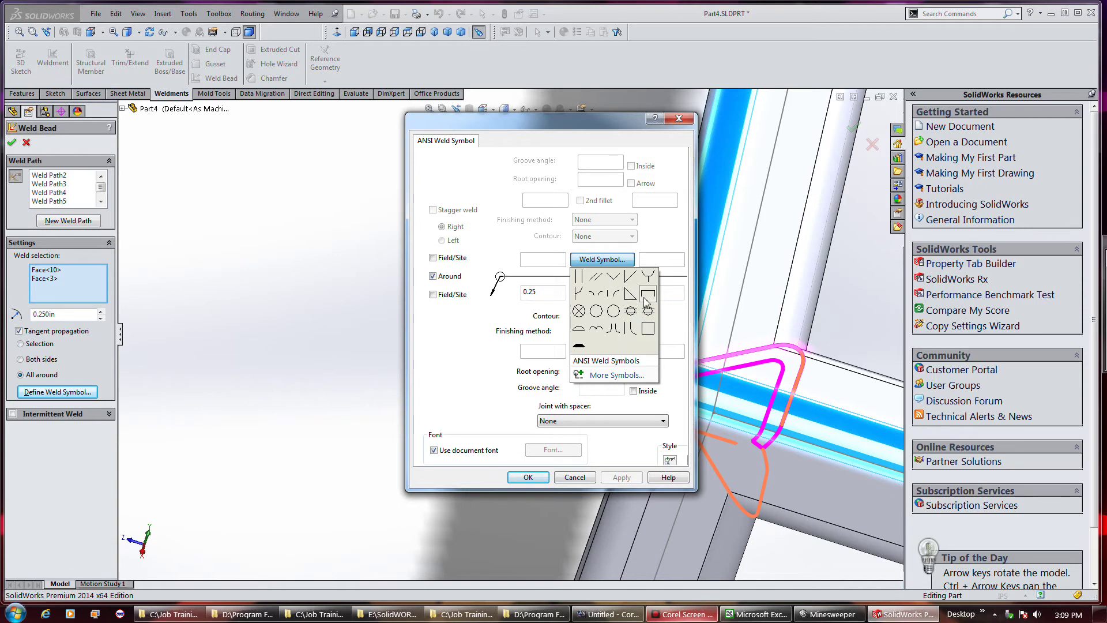
{"action": "left_click", "coordinate": [581, 331]}
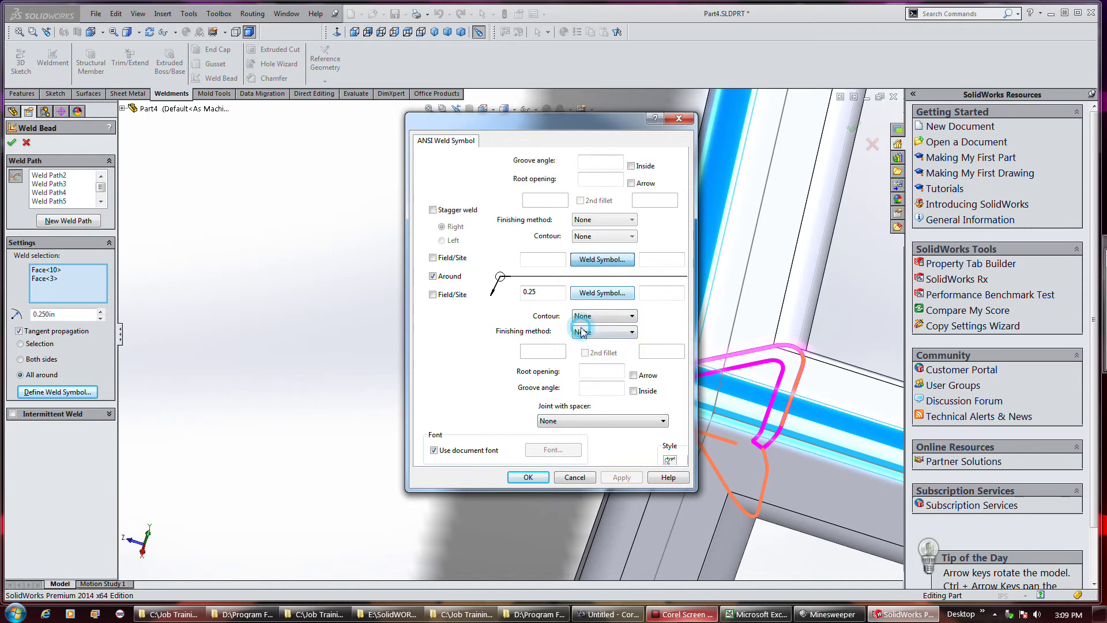
{"action": "left_click", "coordinate": [528, 476]}
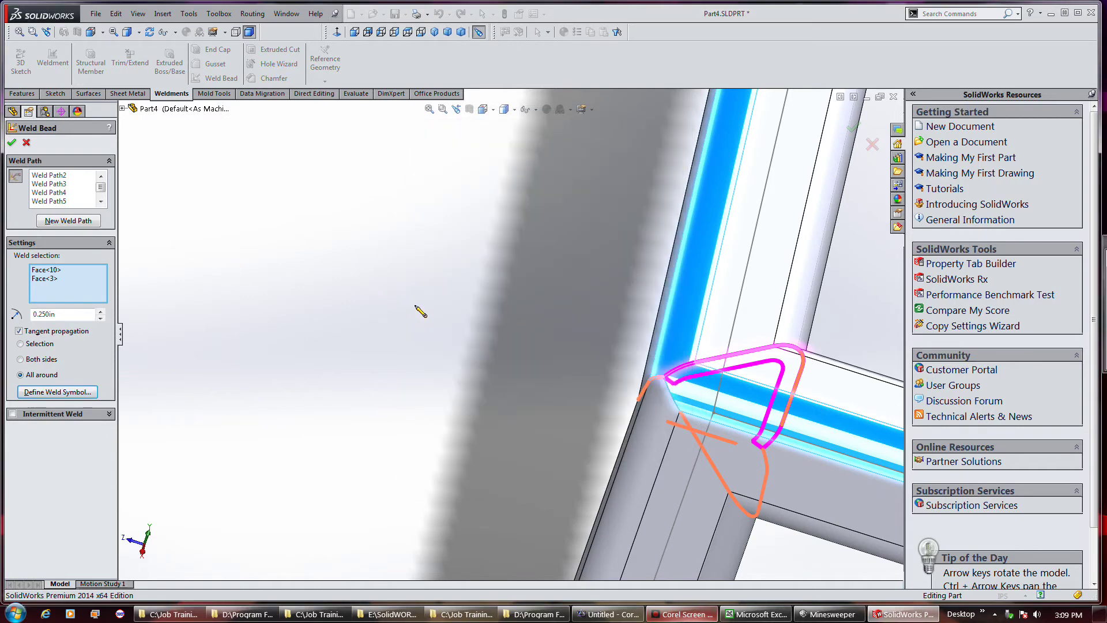
{"action": "middle_click_drag", "start_coordinate": [468, 308], "coordinate": [459, 250]}
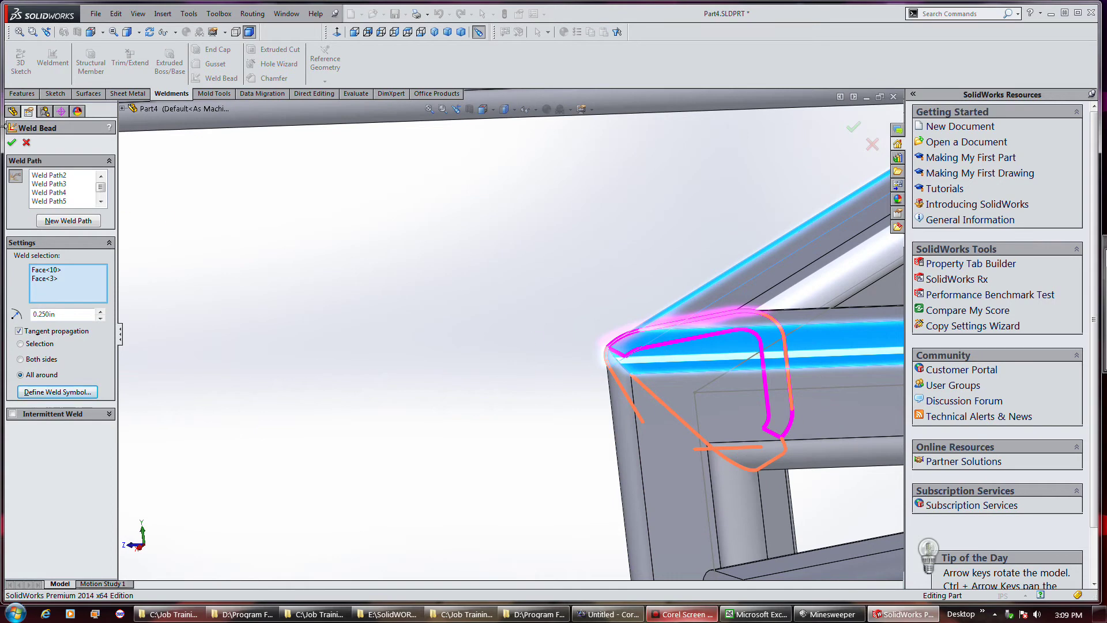
{"action": "left_click", "coordinate": [13, 142]}
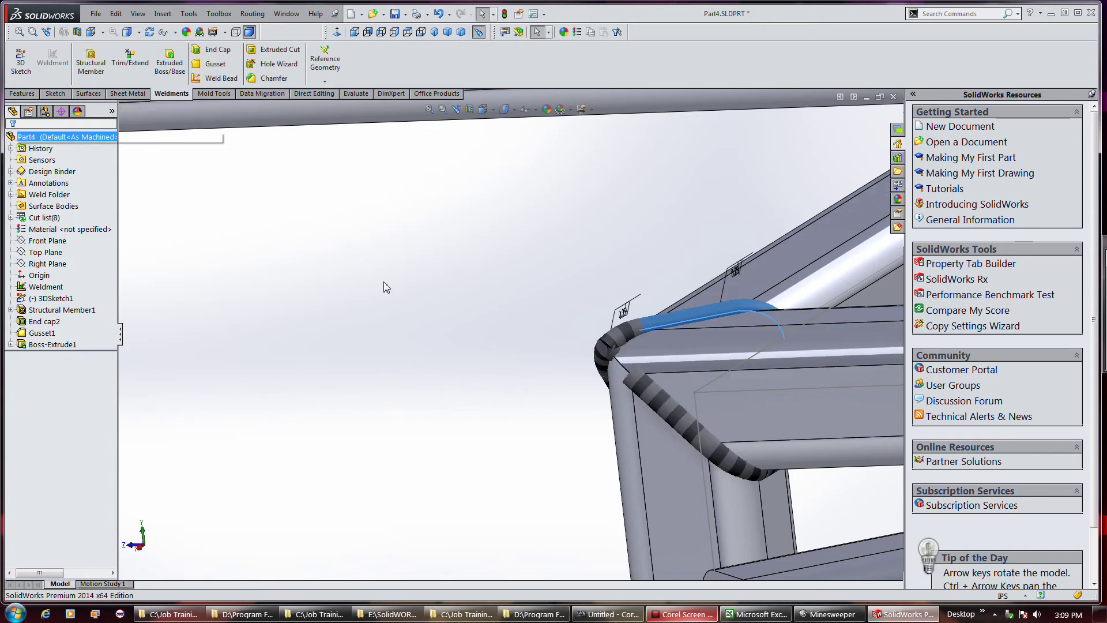
Start a weld bead at the gusset, trace paths where it meets the two frame members, and set the second path to Both sides
{"action": "middle_click_drag", "start_coordinate": [472, 300], "coordinate": [460, 274]}
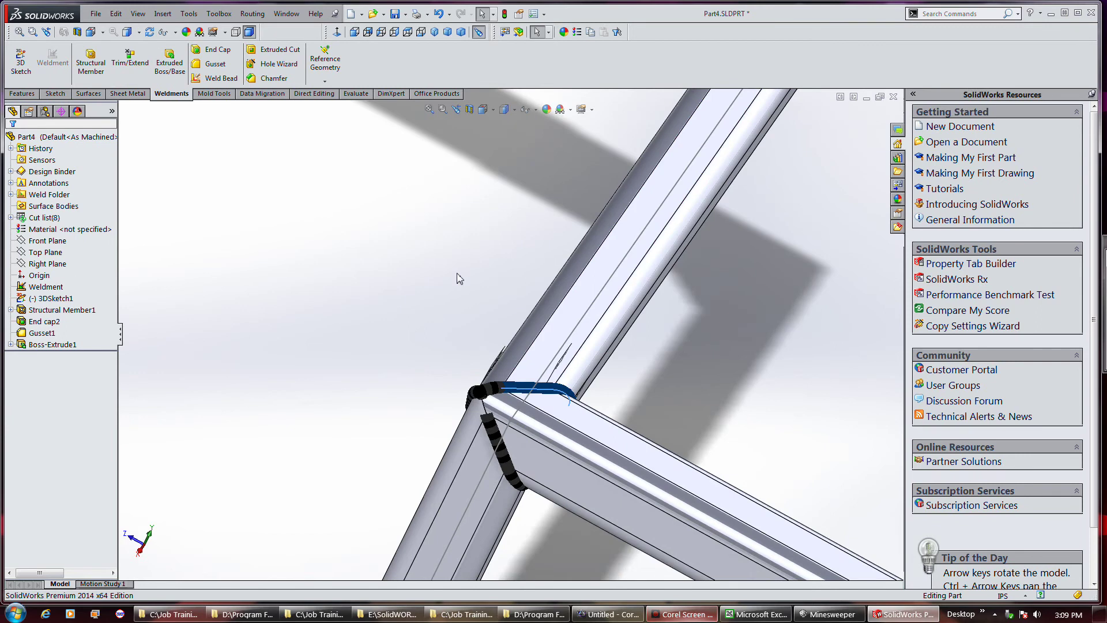
{"action": "scroll", "coordinate": [459, 278], "scroll_direction": "up", "scroll_amount": 5}
{"action": "scroll", "coordinate": [571, 232], "scroll_direction": "down", "scroll_amount": 5}
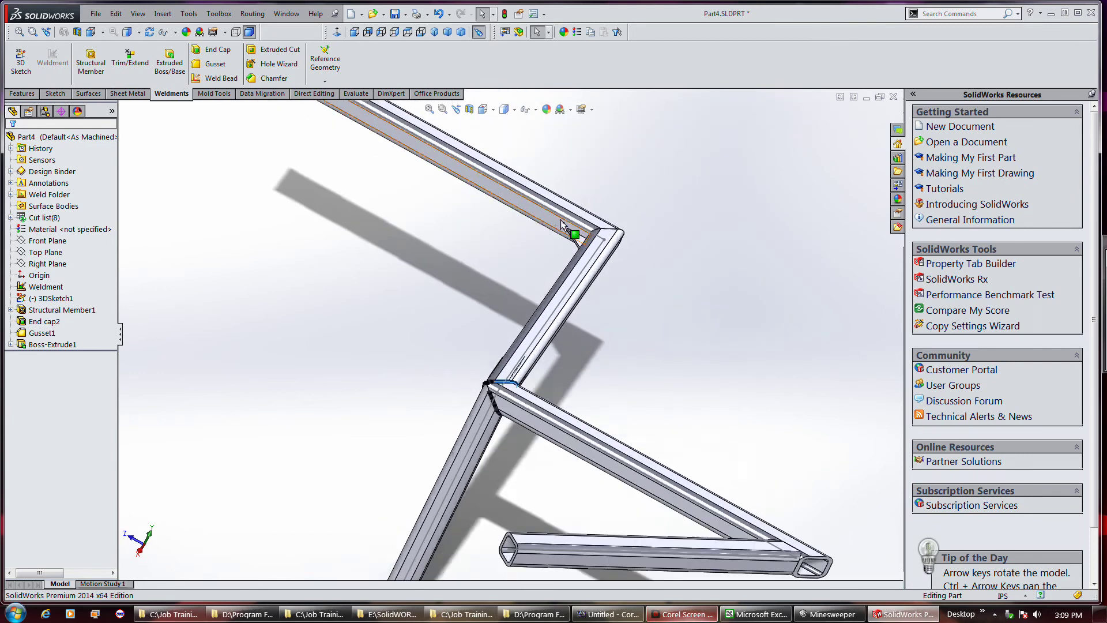
{"action": "scroll", "coordinate": [563, 224], "scroll_direction": "down", "scroll_amount": 3}
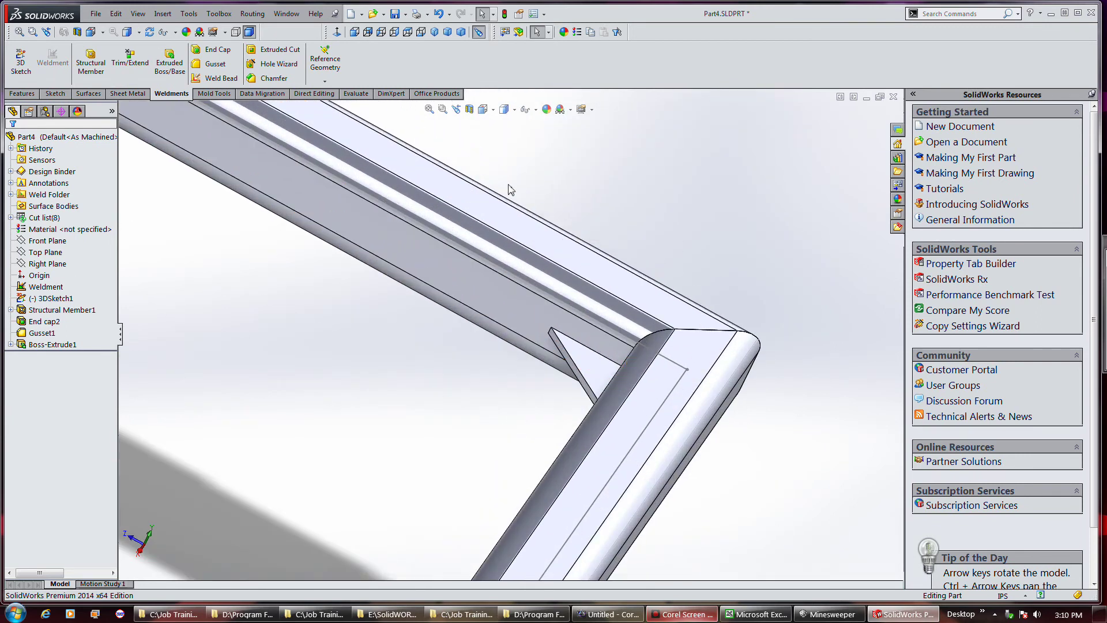
{"action": "left_click", "coordinate": [215, 77]}
{"action": "middle_click_drag", "start_coordinate": [465, 316], "coordinate": [504, 378]}
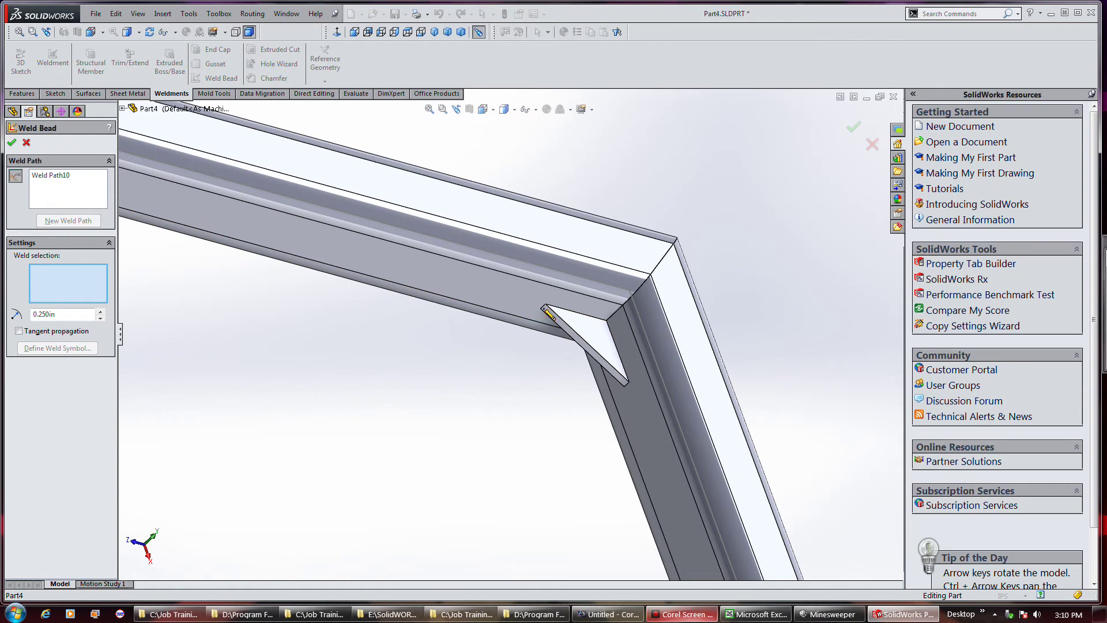
{"action": "mouse_move", "coordinate": [549, 306]}
{"action": "left_mouse_down"}
{"action": "mouse_move", "coordinate": [611, 327]}
{"action": "mouse_move", "coordinate": [631, 389]}
{"action": "left_mouse_up"}
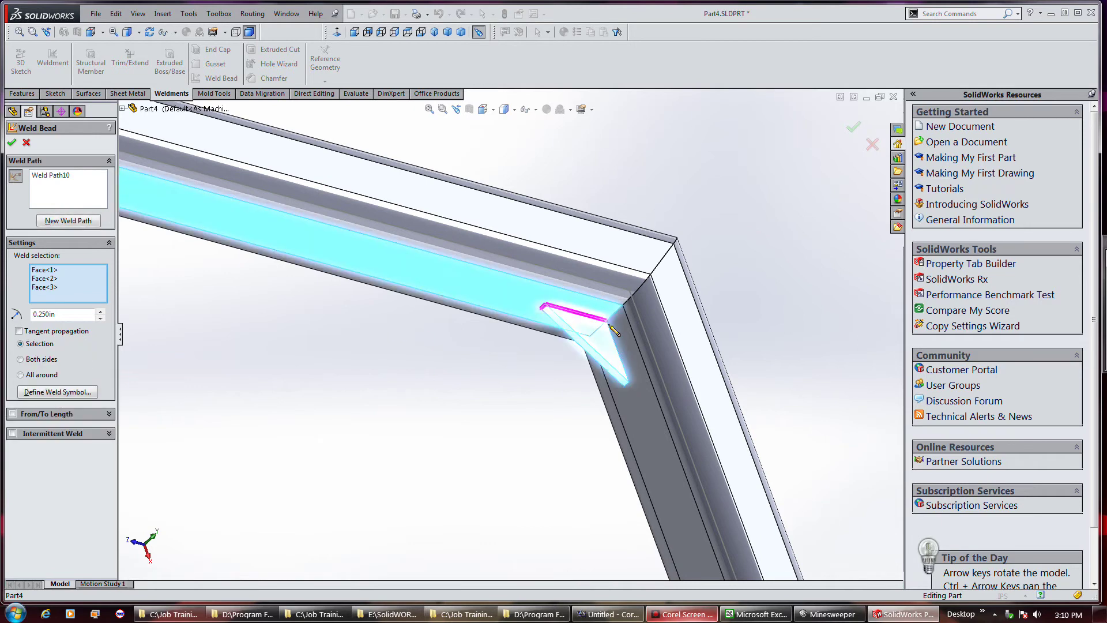
{"action": "left_click_drag", "start_coordinate": [610, 326], "coordinate": [628, 382]}
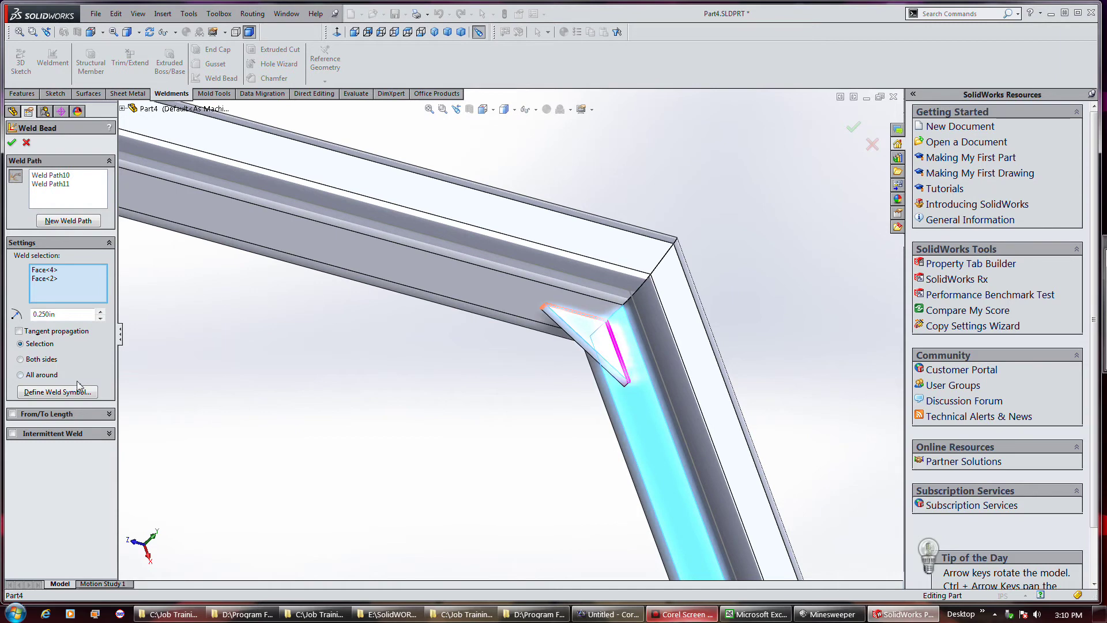
{"action": "left_click", "coordinate": [53, 358]}
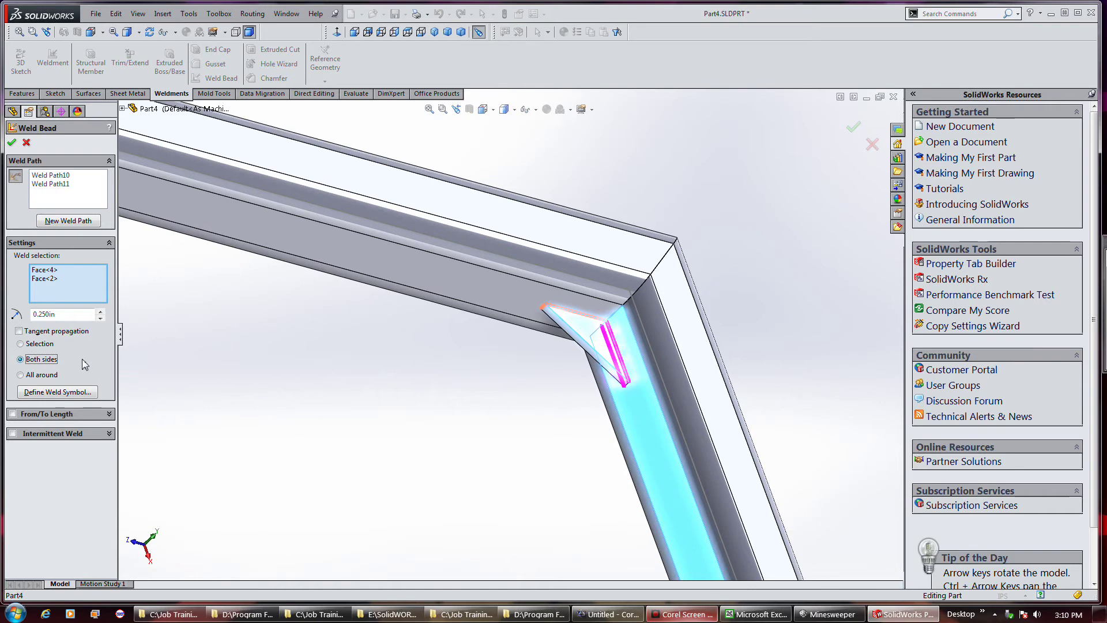
Clear the fillet symbol above the reference line in the weld symbol definition and accept the gusset weld bead
{"action": "left_click", "coordinate": [72, 392]}
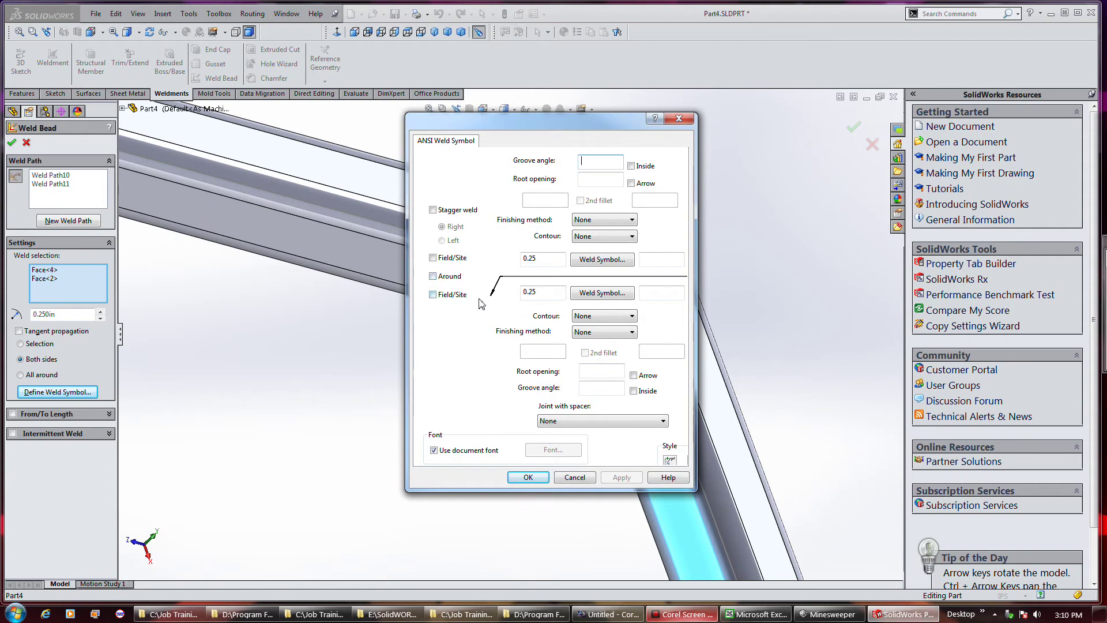
{"action": "left_click", "coordinate": [631, 258]}
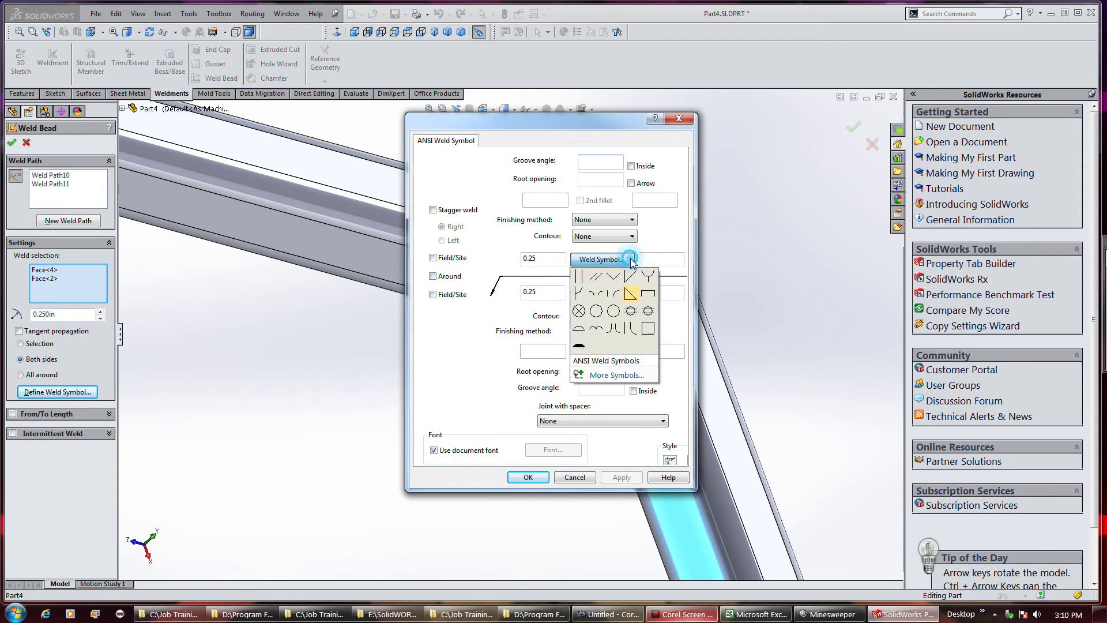
{"action": "left_click", "coordinate": [630, 293]}
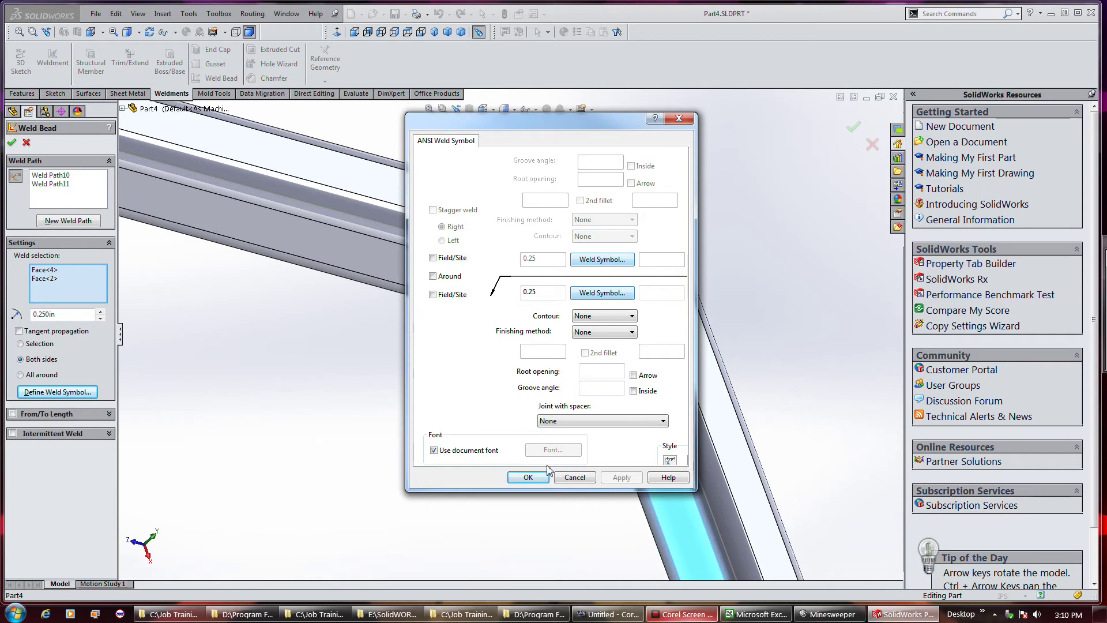
{"action": "left_click", "coordinate": [528, 476]}
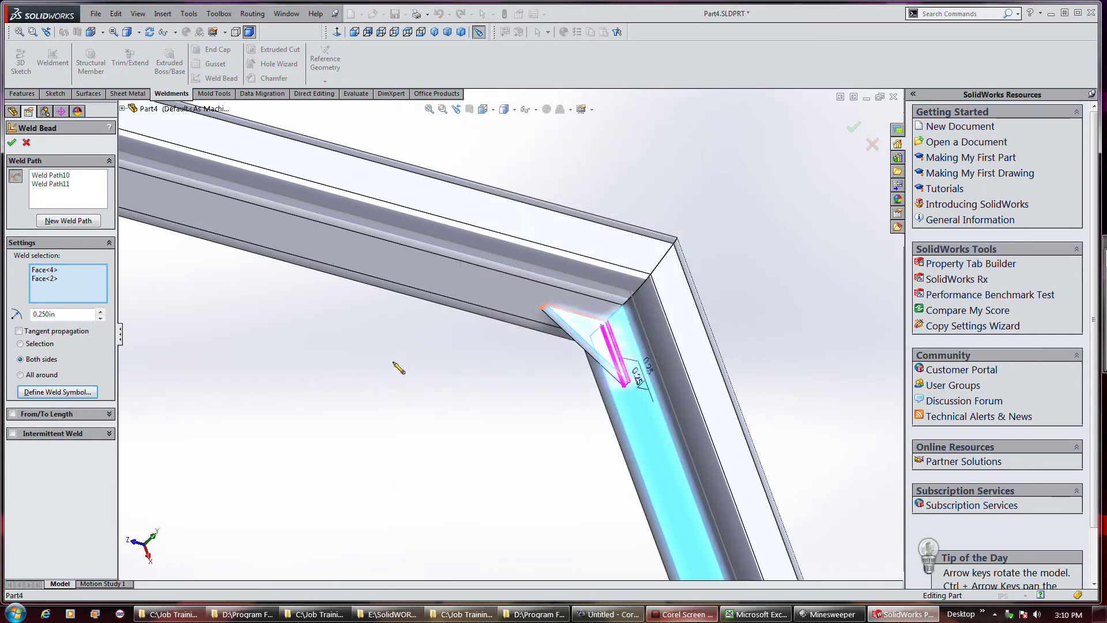
{"action": "left_click", "coordinate": [11, 143]}
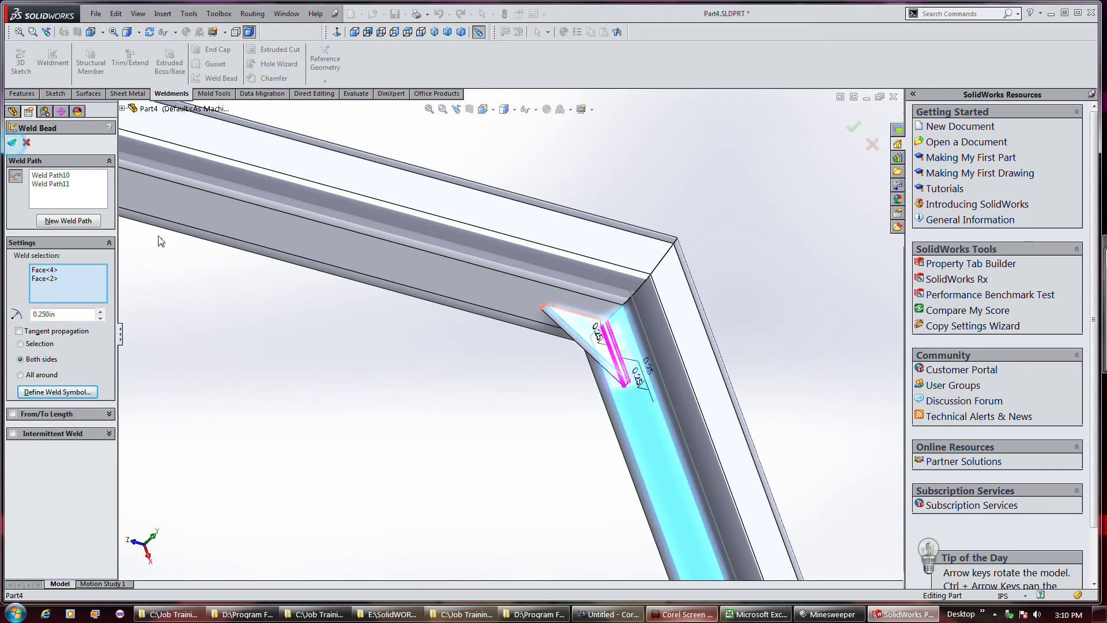
{"action": "middle_click_drag", "start_coordinate": [536, 424], "coordinate": [496, 387]}
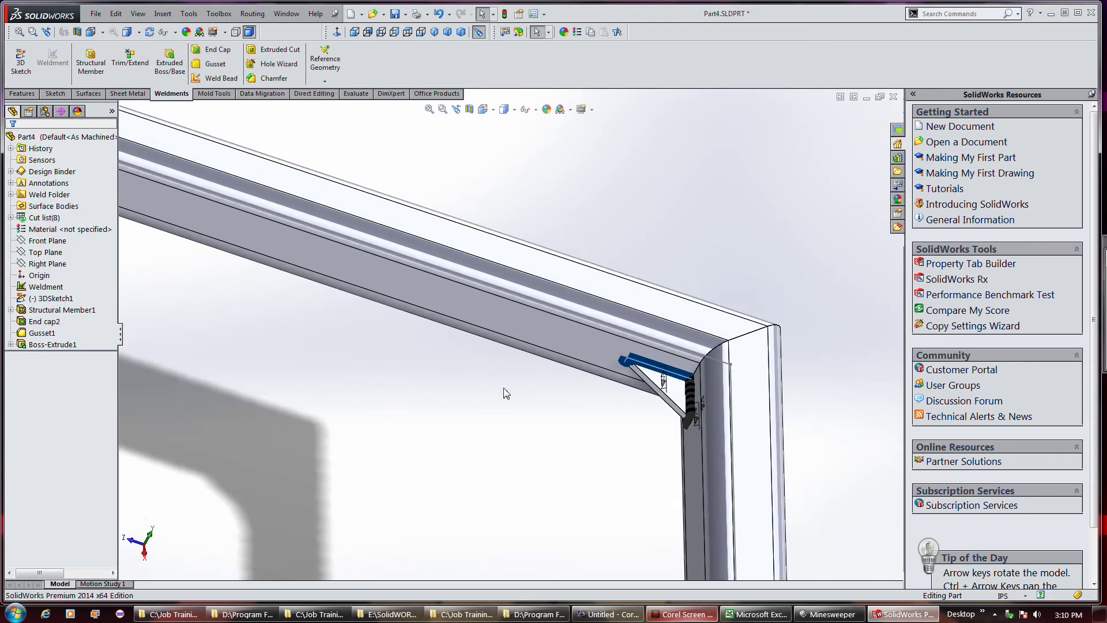
{"action": "left_click", "coordinate": [503, 388]}
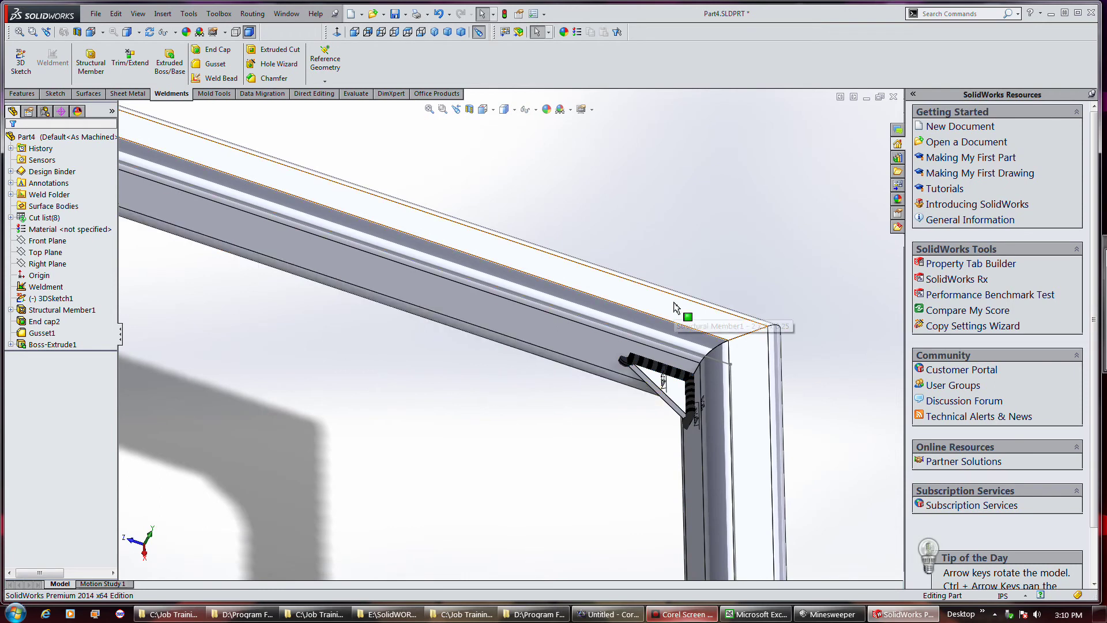
Save the weldment part with the rebuild option and view the whole frame
{"action": "scroll", "coordinate": [670, 314], "scroll_direction": "up", "scroll_amount": 4}
{"action": "scroll", "coordinate": [675, 305], "scroll_direction": "up", "scroll_amount": 3}
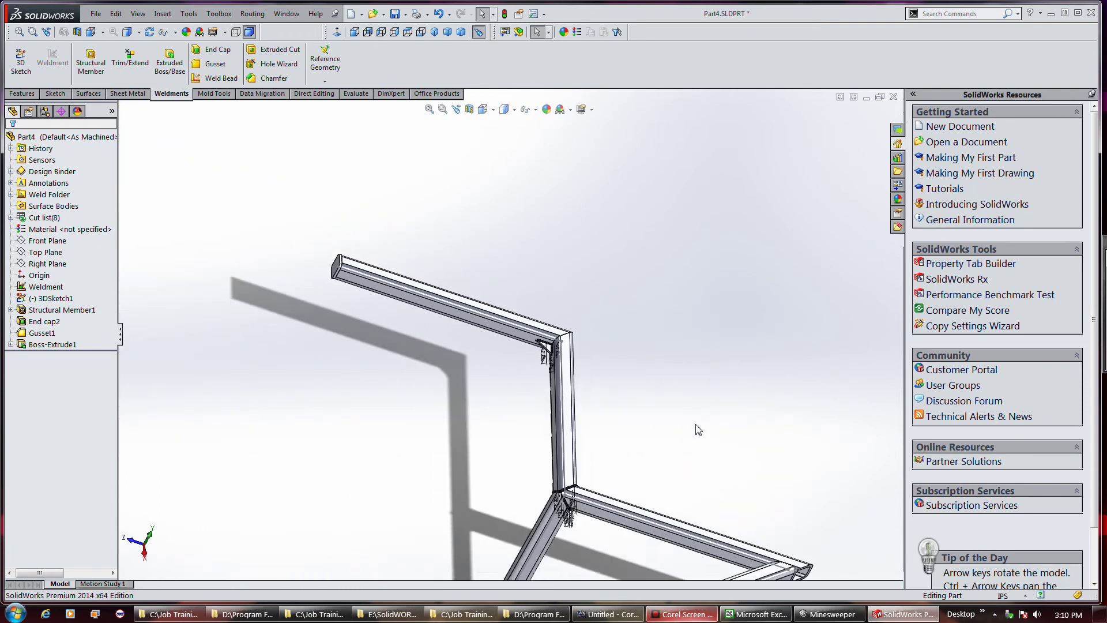
{"action": "scroll", "coordinate": [666, 325], "scroll_direction": "up", "scroll_amount": 2}
{"action": "scroll", "coordinate": [668, 526], "scroll_direction": "down", "scroll_amount": 5}
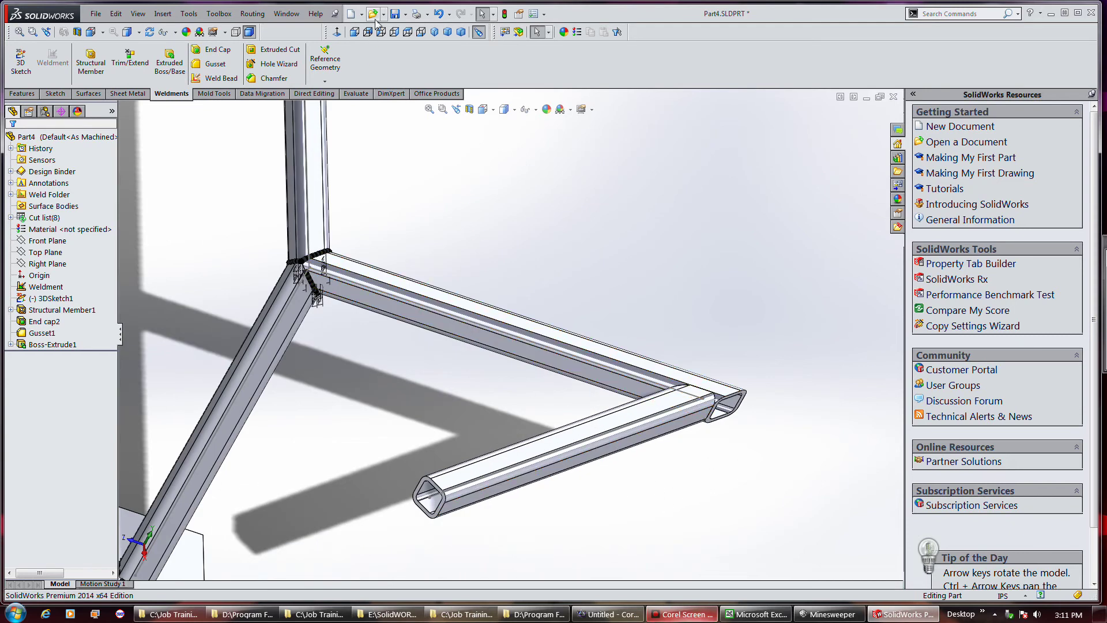
{"action": "left_click", "coordinate": [394, 14]}
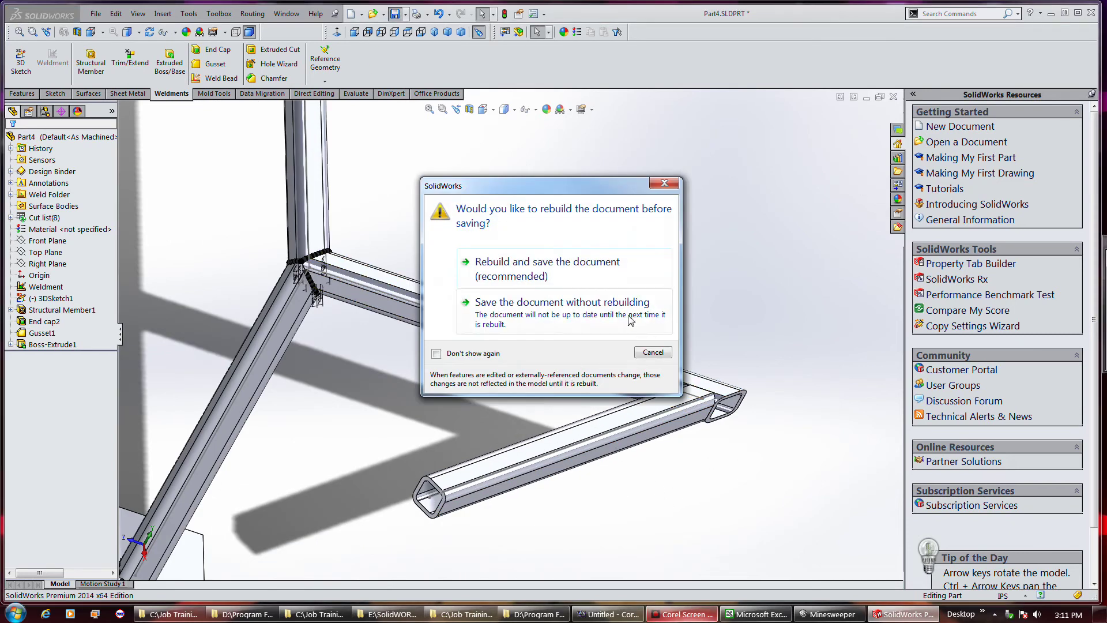
{"action": "left_click", "coordinate": [597, 282]}
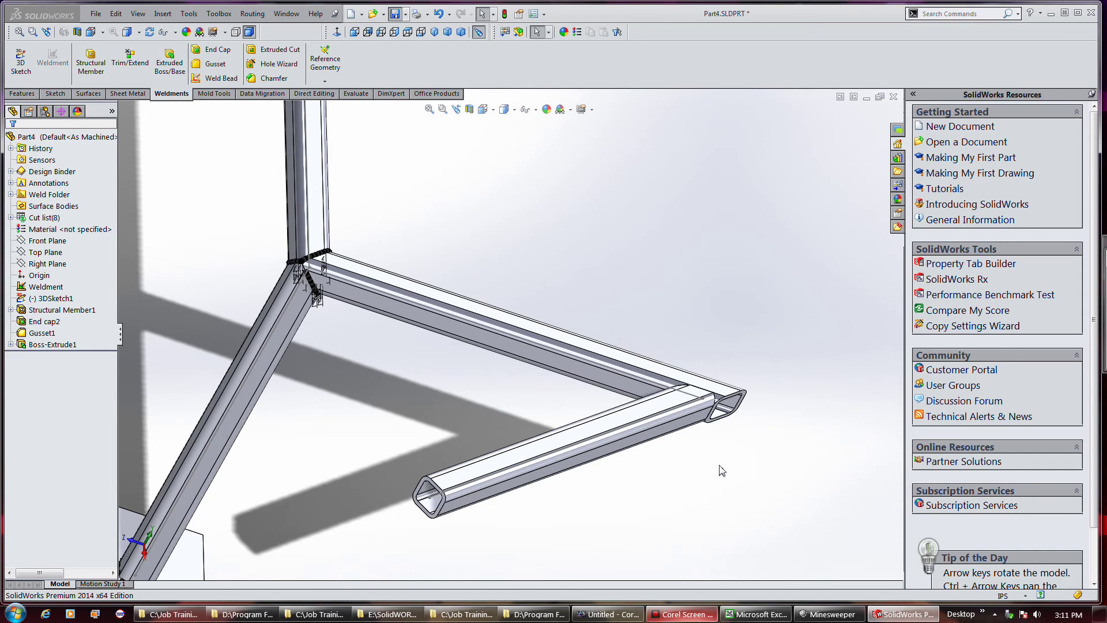
{"action": "key", "text": "z"}
{"action": "key", "text": "z"}
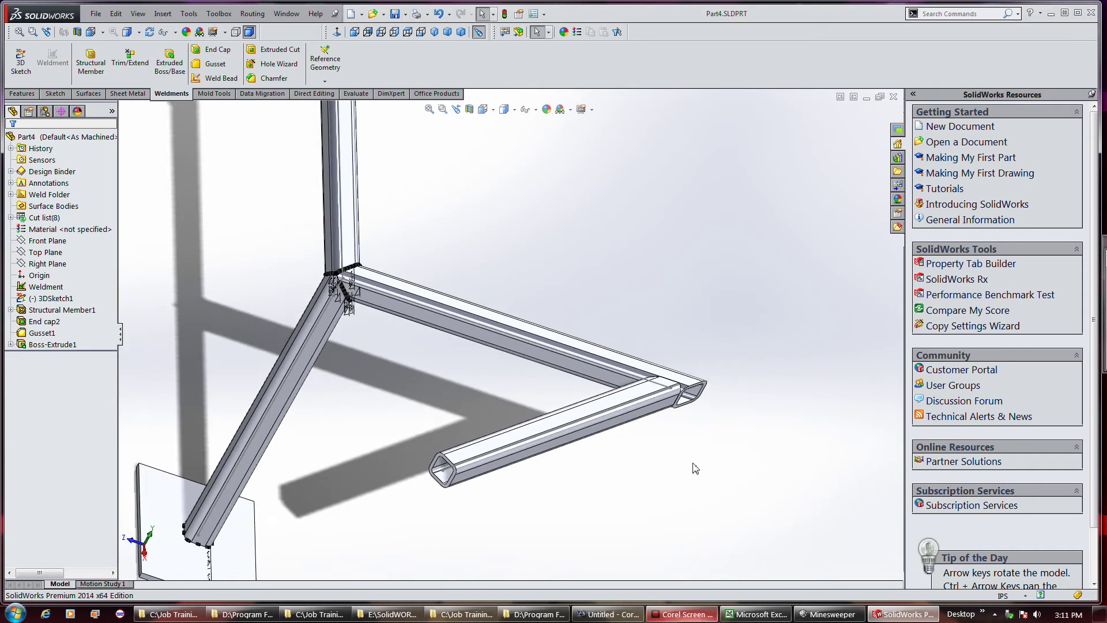
{"action": "middle_click_drag", "start_coordinate": [536, 471], "coordinate": [470, 483]}
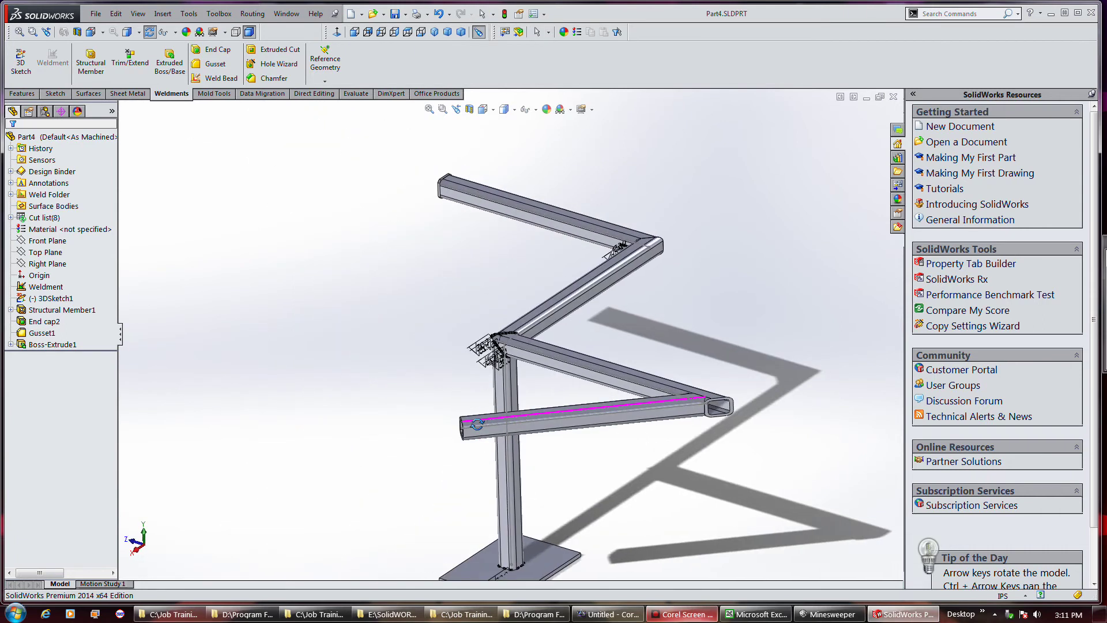
Expand the part's cut list and update it so the bodies are grouped into cut list items
{"action": "middle_click_drag", "start_coordinate": [520, 571], "coordinate": [640, 549]}
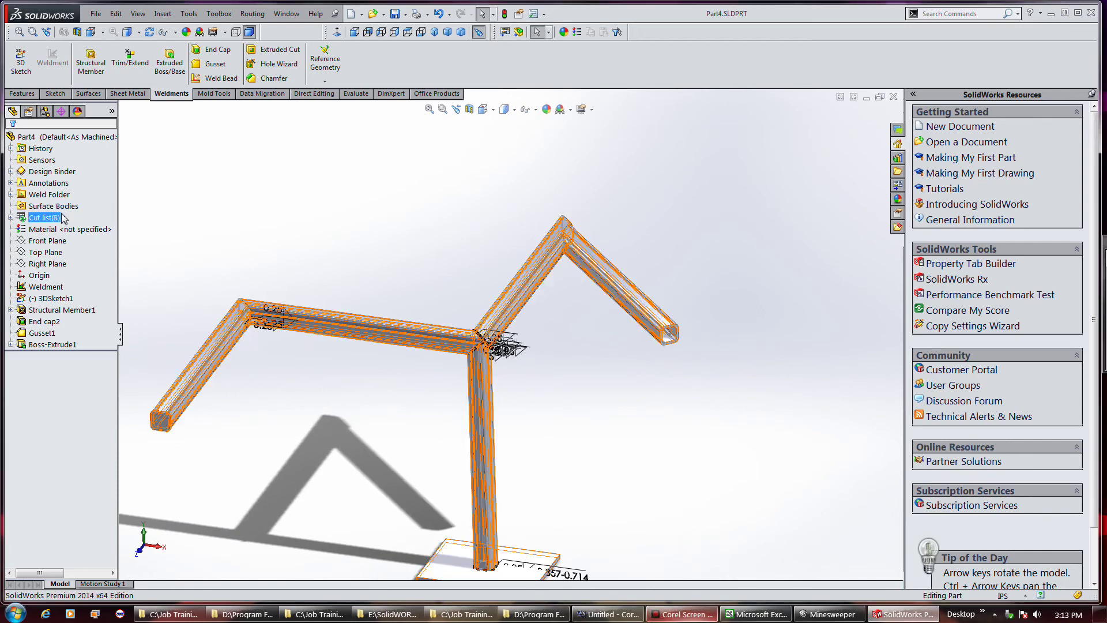
{"action": "left_click", "coordinate": [11, 218]}
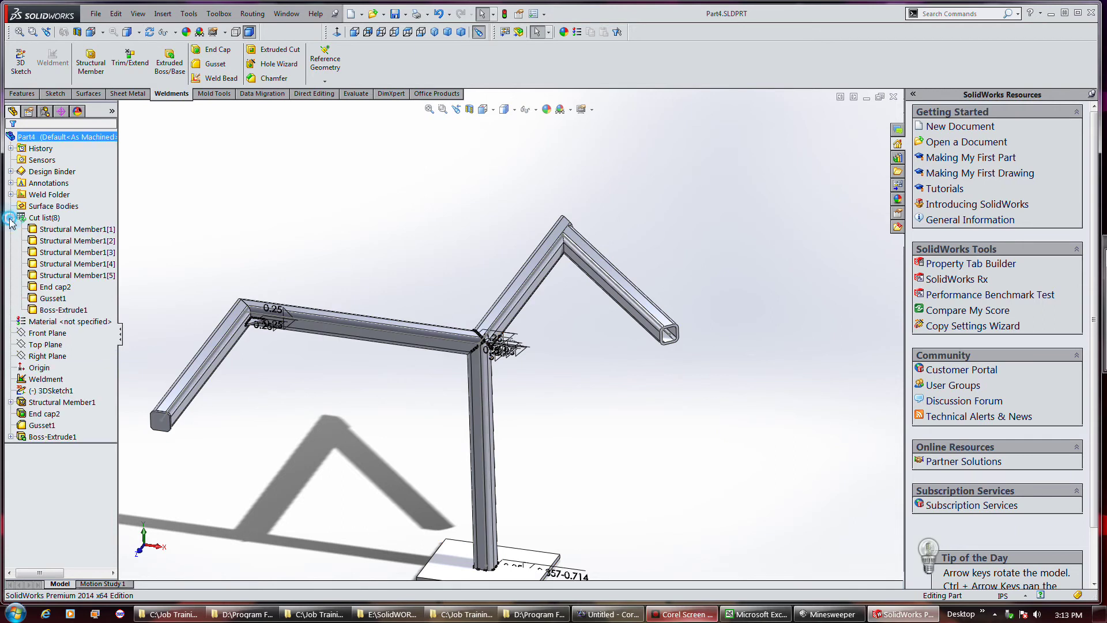
{"action": "right_click", "coordinate": [46, 220]}
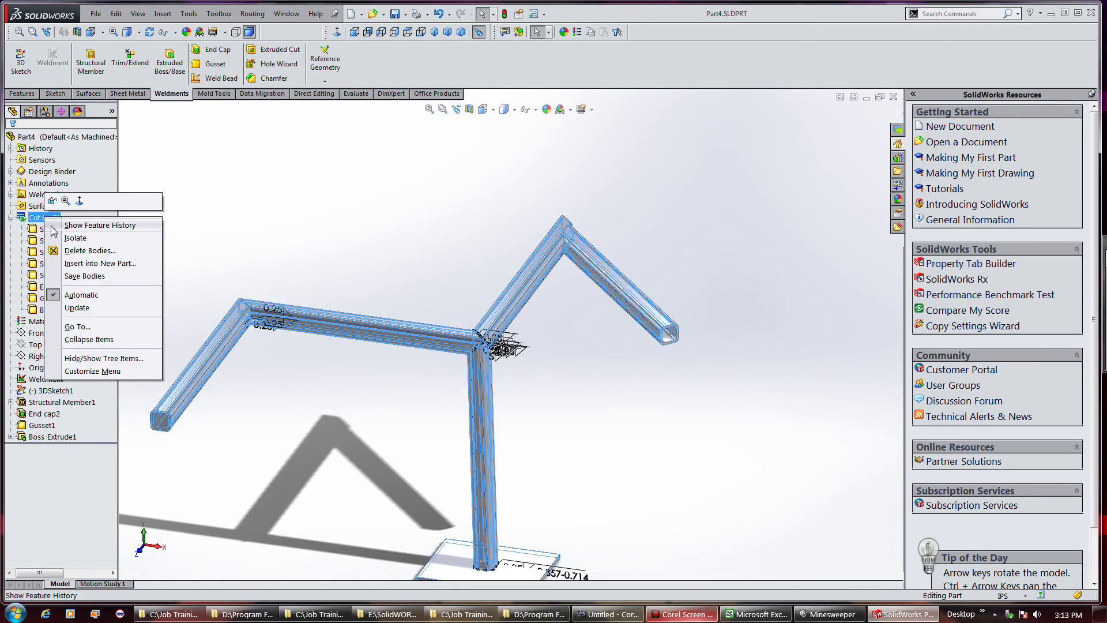
{"action": "left_click", "coordinate": [86, 306]}
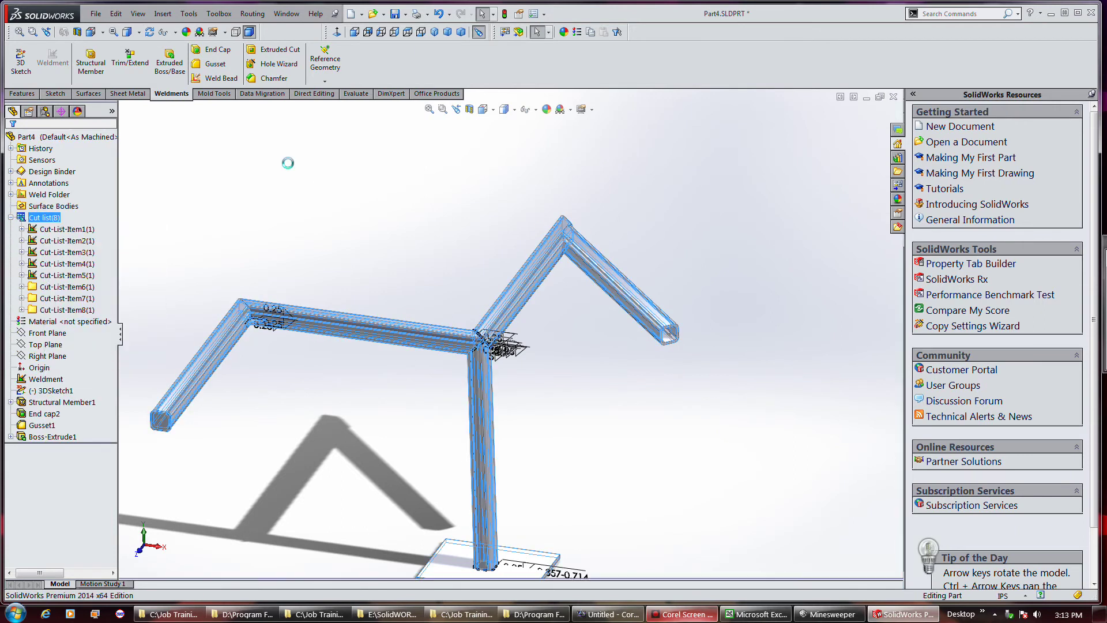
Switch to the open Part4 drawing and save it with its modified part, naming the drawing "Part 4 DRAWING"
{"action": "left_click", "coordinate": [283, 14]}
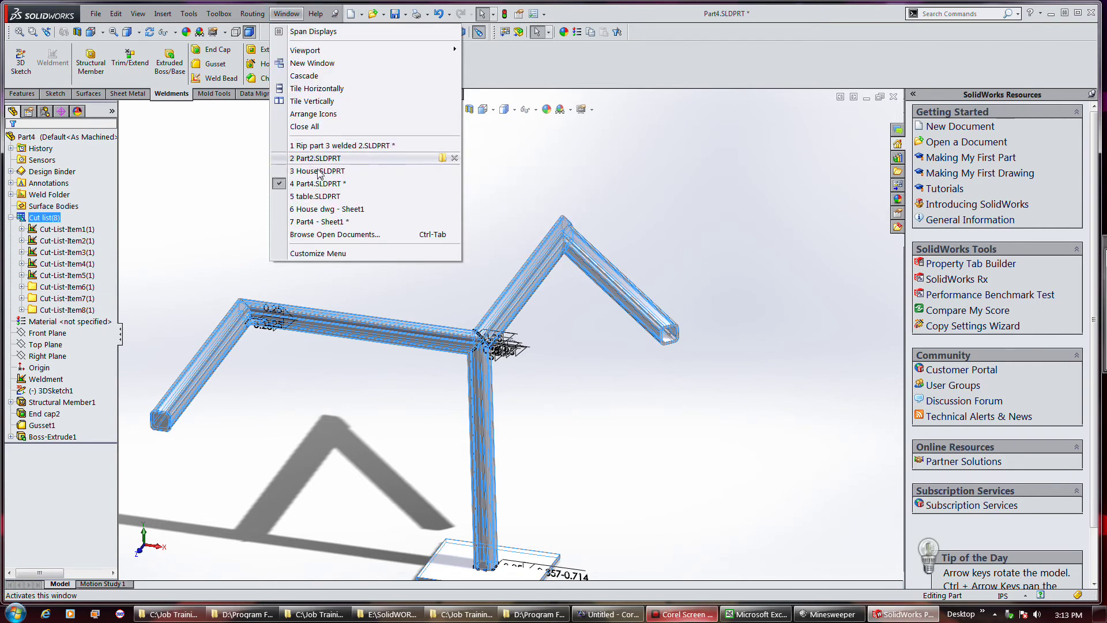
{"action": "left_click", "coordinate": [323, 221]}
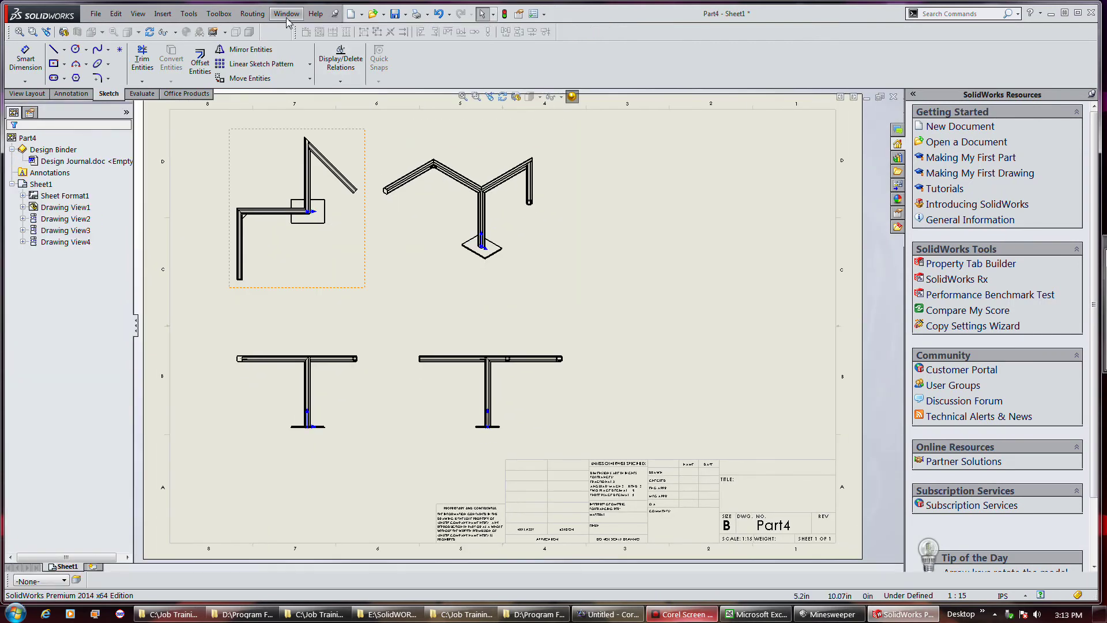
{"action": "left_click", "coordinate": [395, 15]}
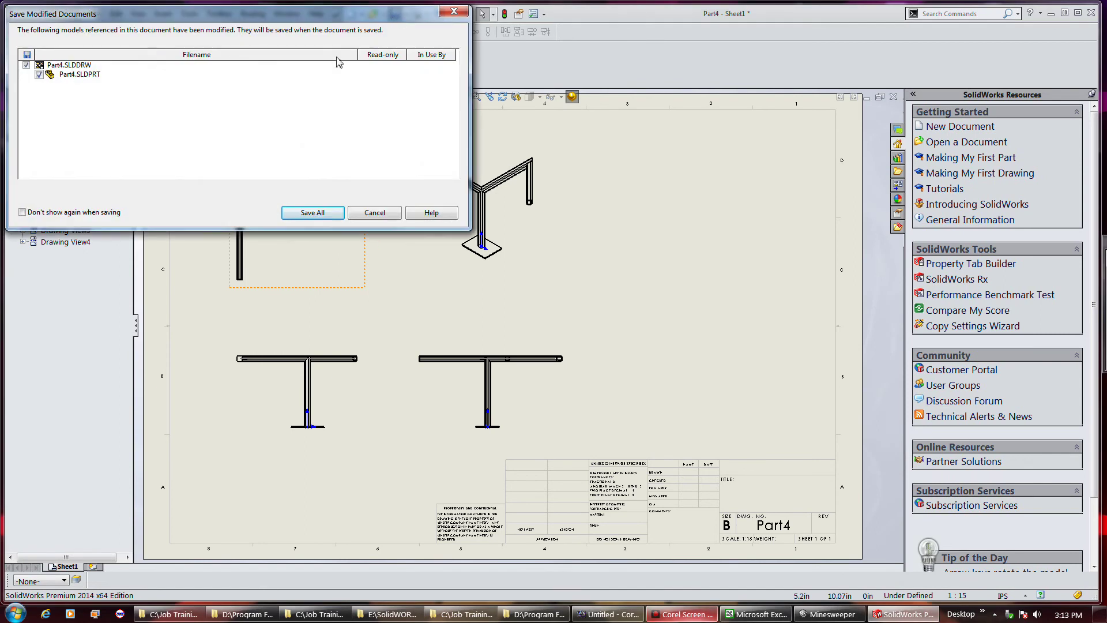
{"action": "left_click", "coordinate": [312, 212]}
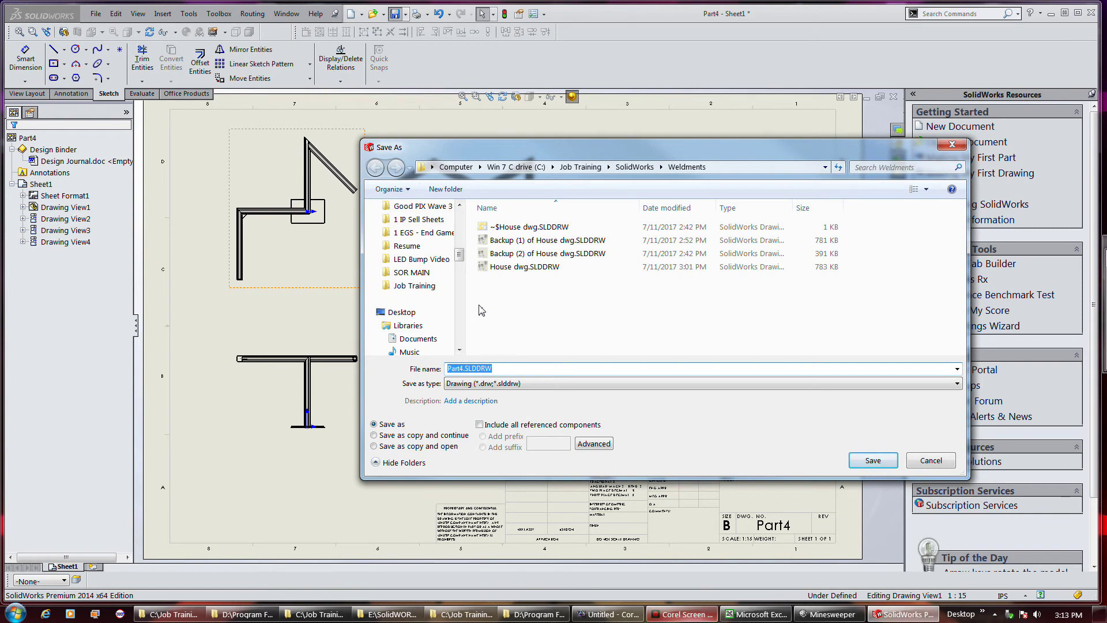
{"action": "type", "text": "Part 4 DRAWING"}
{"action": "key", "text": "Return"}
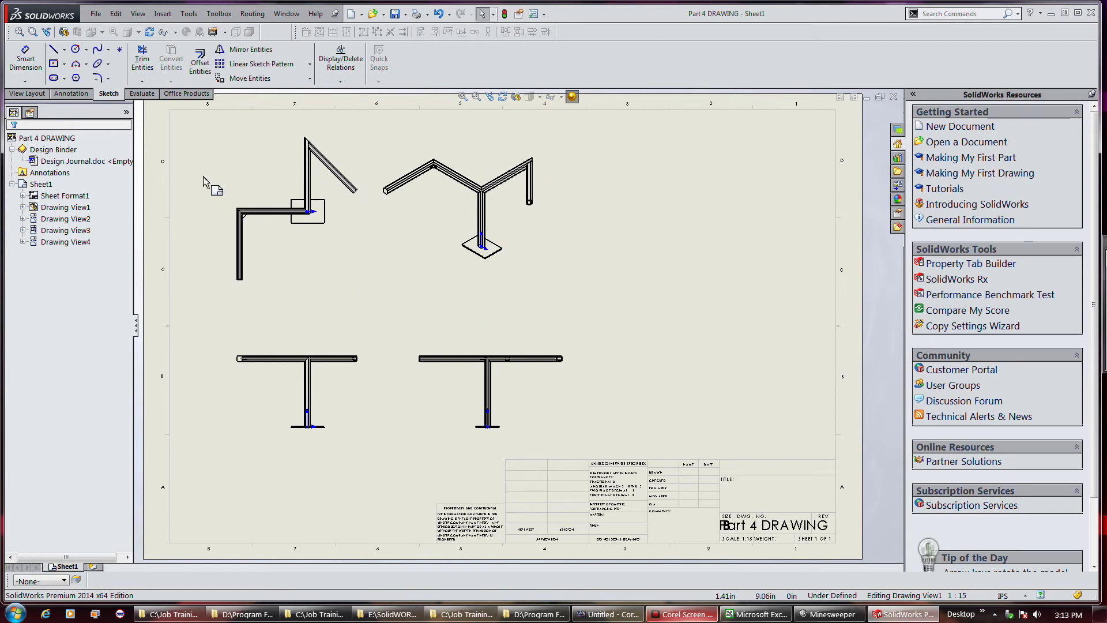
Insert a weldment cut list table based on the isometric view and place it directly above the title block
{"action": "left_click", "coordinate": [66, 94]}
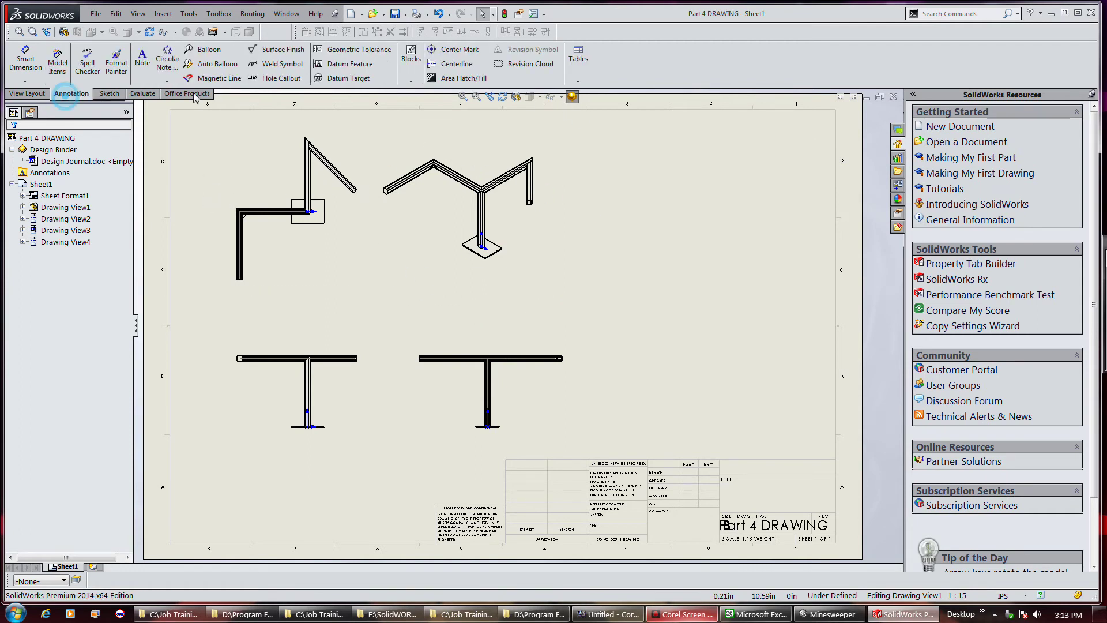
{"action": "left_click", "coordinate": [577, 80]}
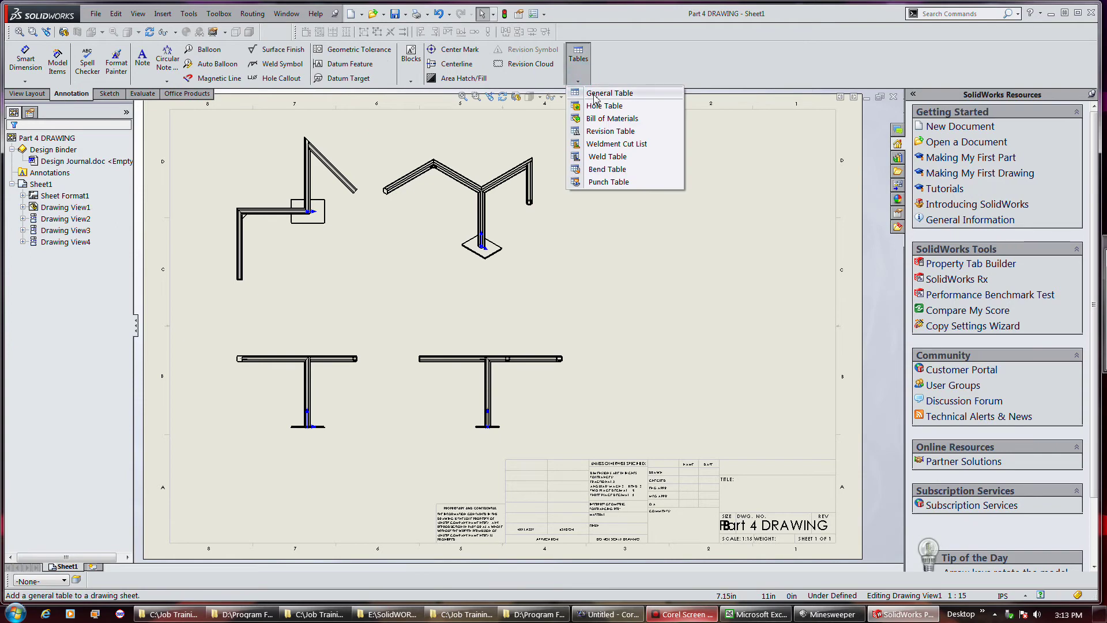
{"action": "left_click", "coordinate": [615, 143]}
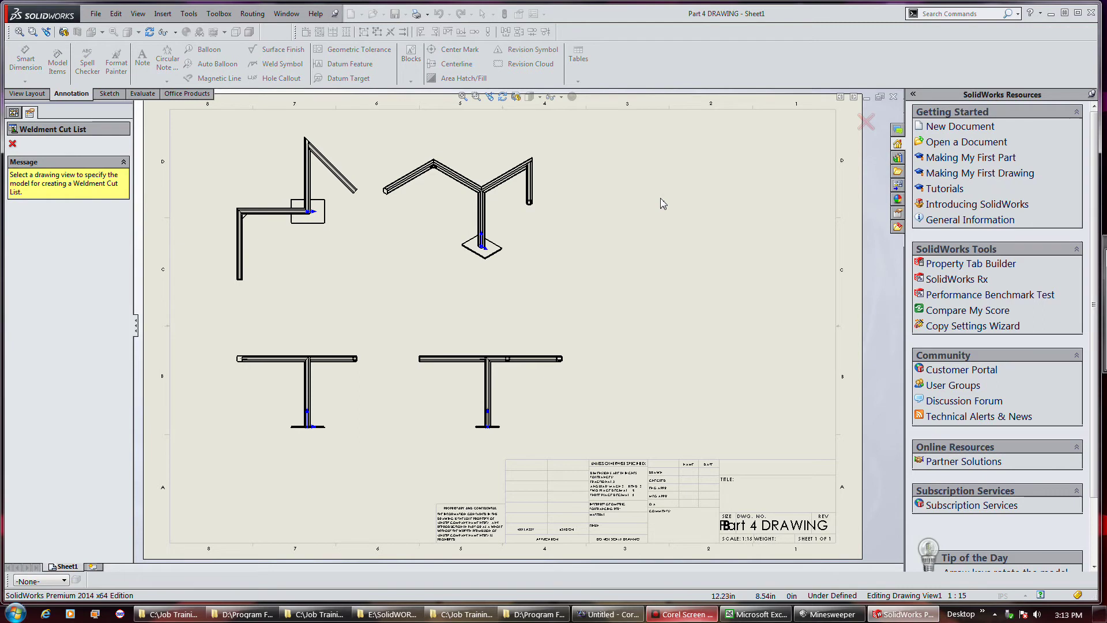
{"action": "left_click", "coordinate": [543, 176]}
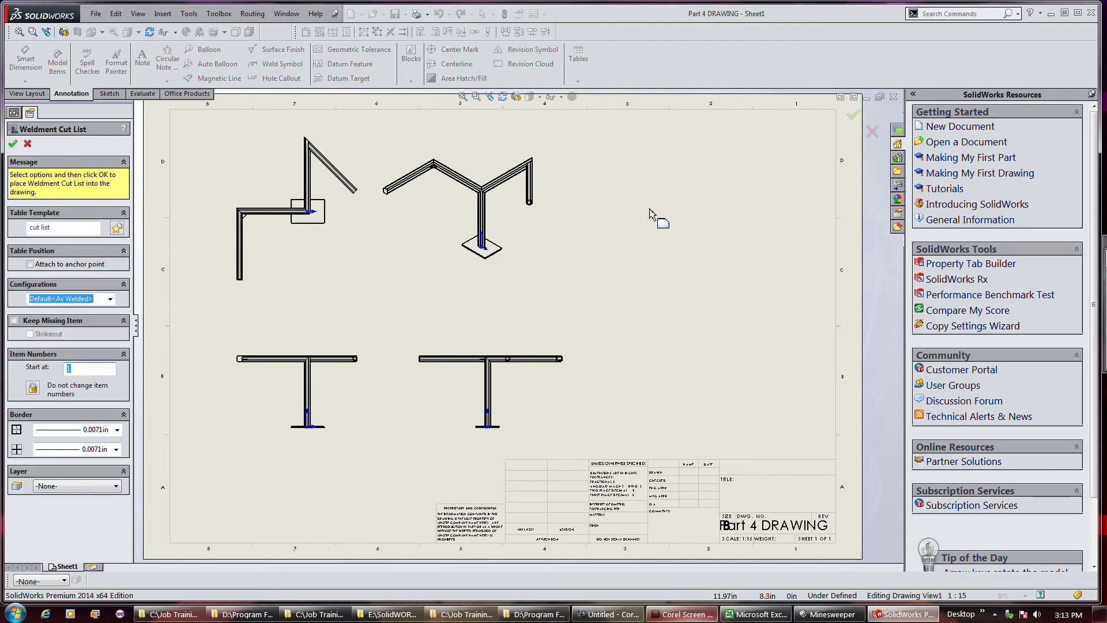
{"action": "left_click", "coordinate": [13, 144]}
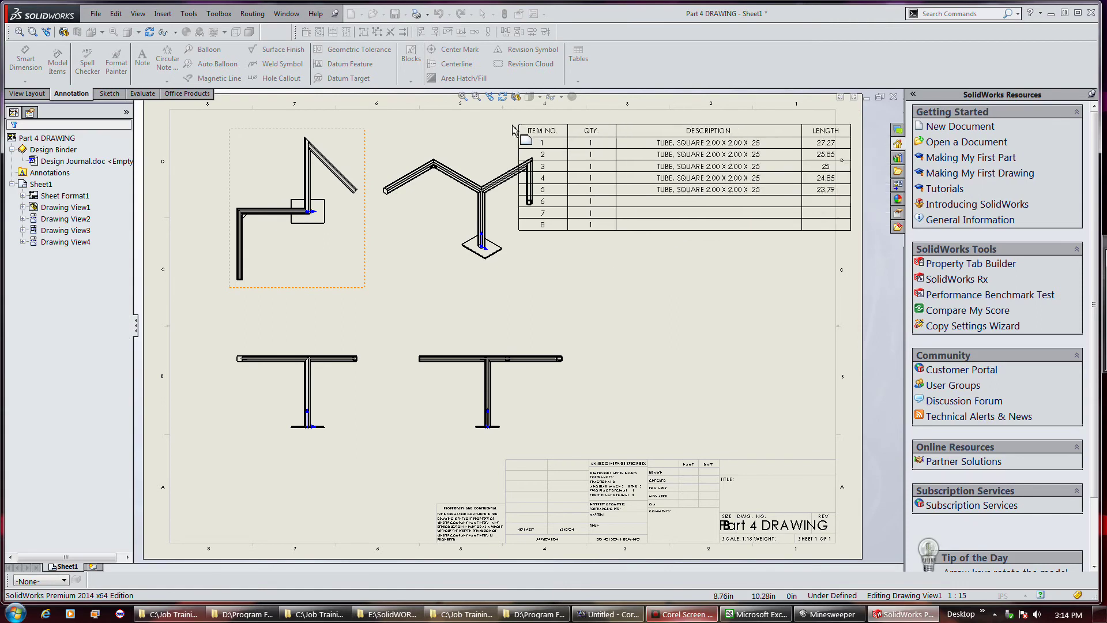
{"action": "left_click_drag", "start_coordinate": [520, 136], "coordinate": [509, 350]}
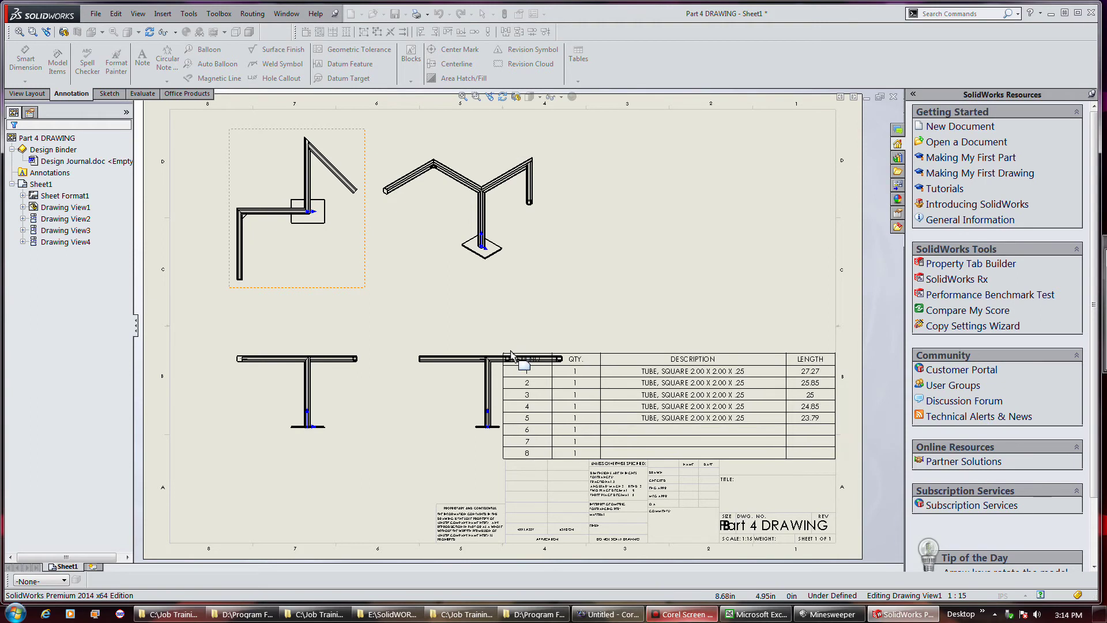
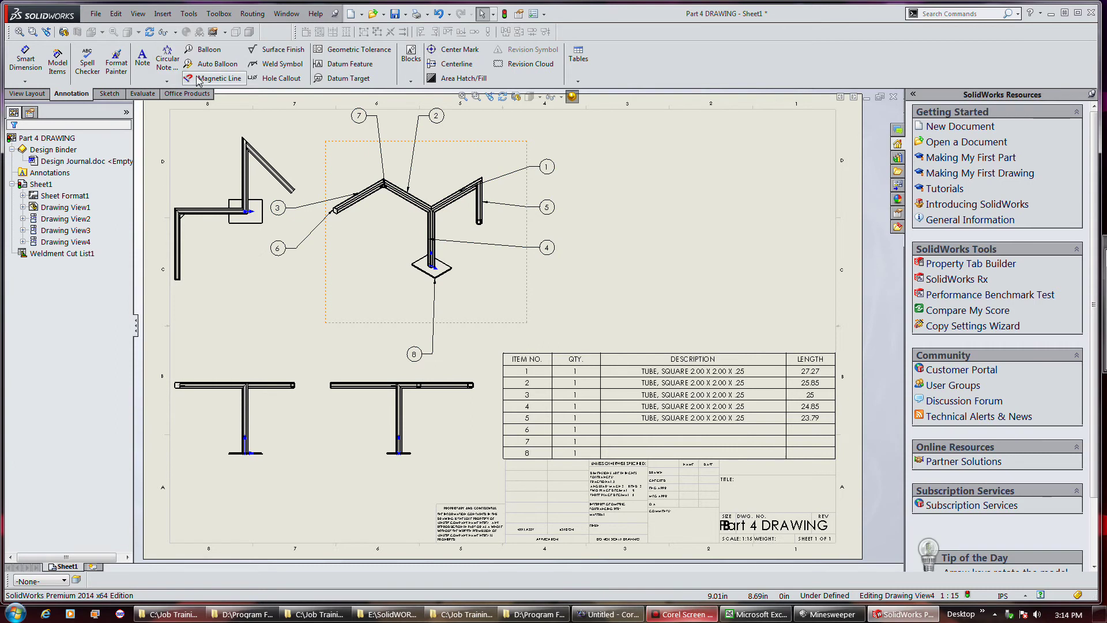
{"action": "left_click", "coordinate": [509, 130]}
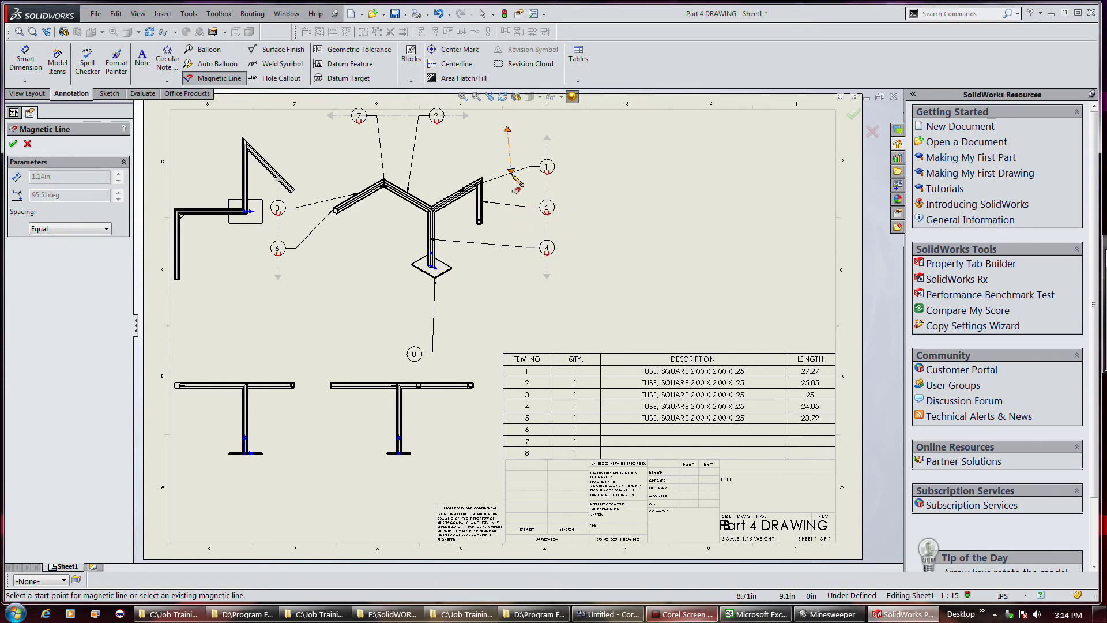
{"action": "key", "text": "Escape"}
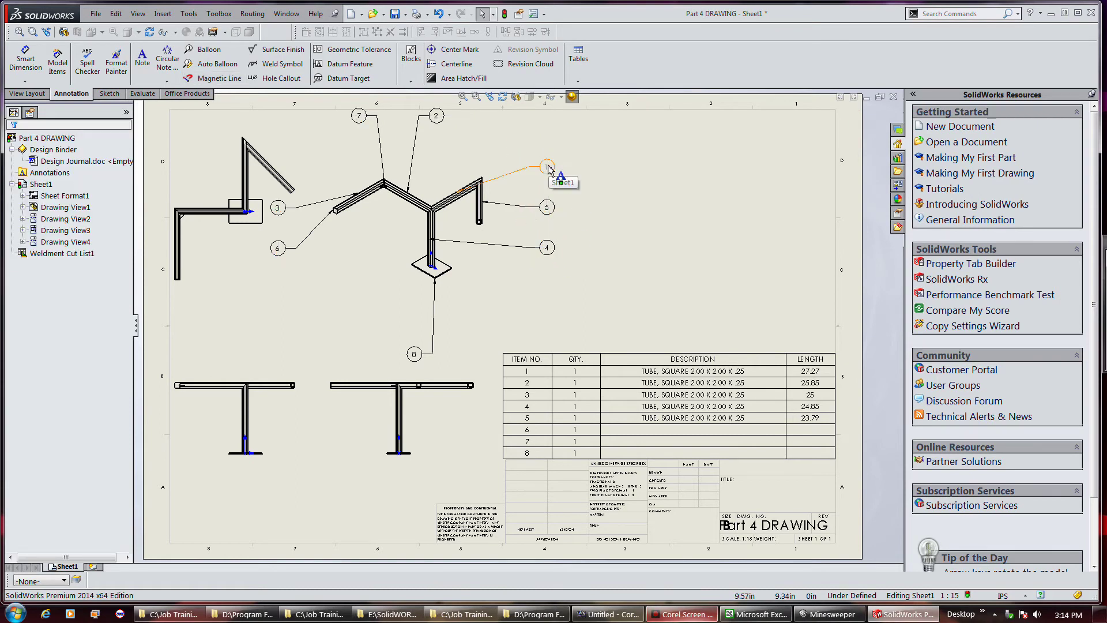
{"action": "key", "text": "Return"}
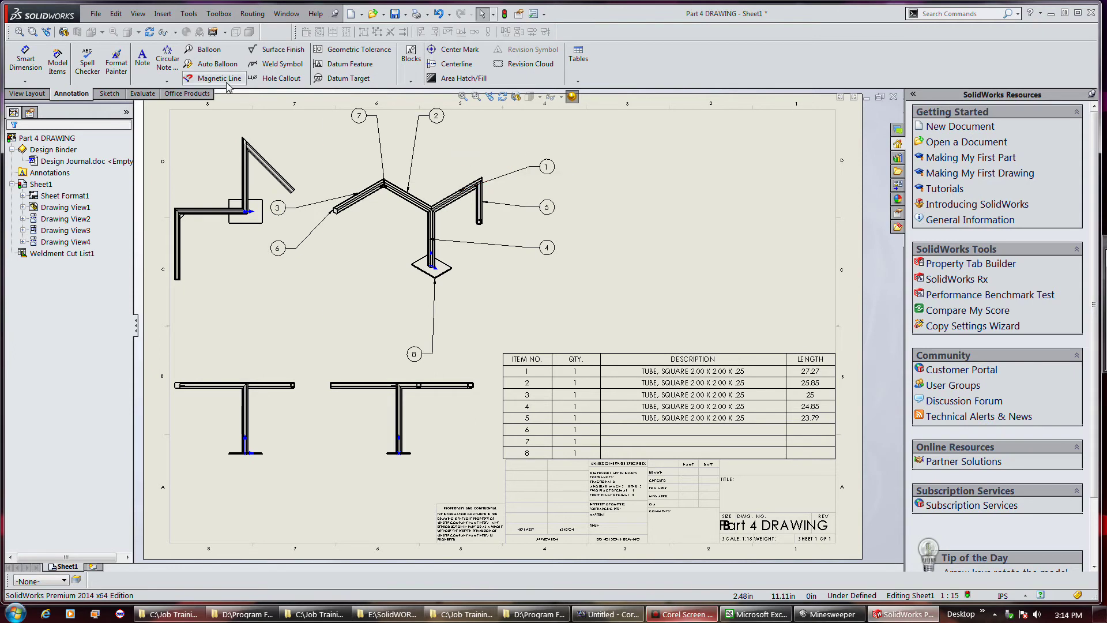
Move the magnetic lines of all balloons closer to the isometric view, keeping the line through balloons 3 and 6 vertical at 90 degrees
{"action": "left_click_drag", "start_coordinate": [551, 141], "coordinate": [468, 151]}
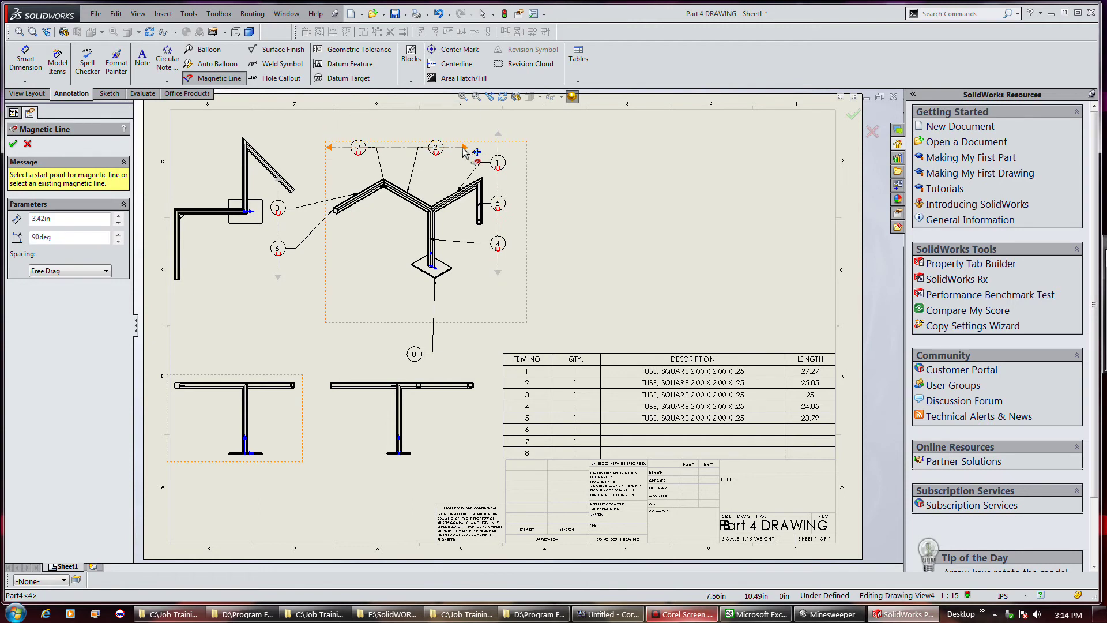
{"action": "left_click_drag", "start_coordinate": [279, 279], "coordinate": [309, 284]}
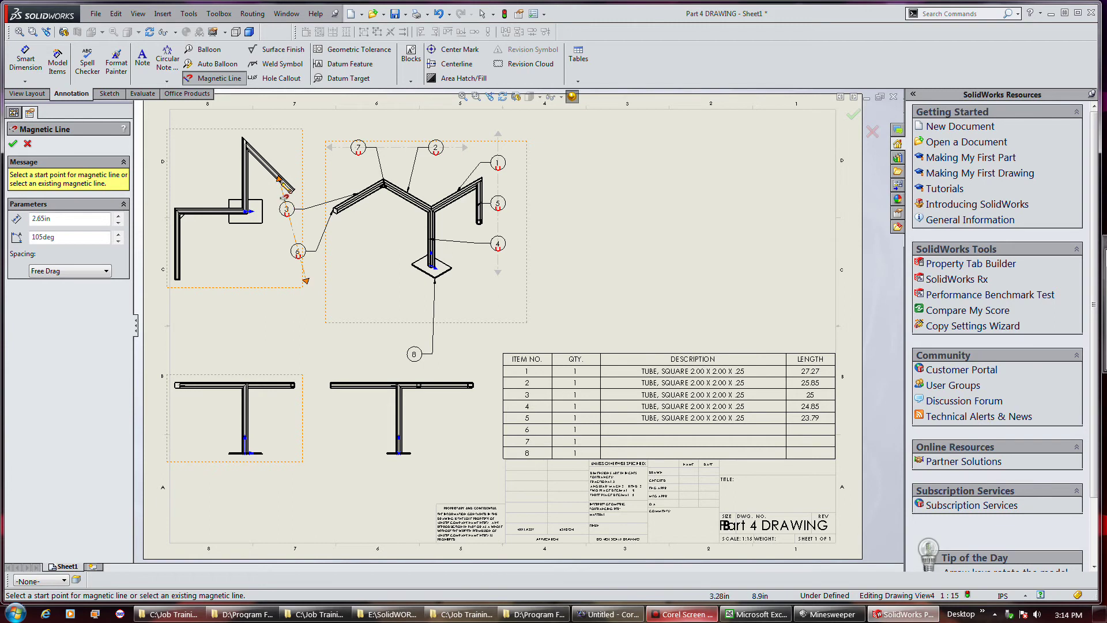
{"action": "left_click", "coordinate": [279, 179]}
{"action": "left_click_drag", "start_coordinate": [279, 179], "coordinate": [307, 186]}
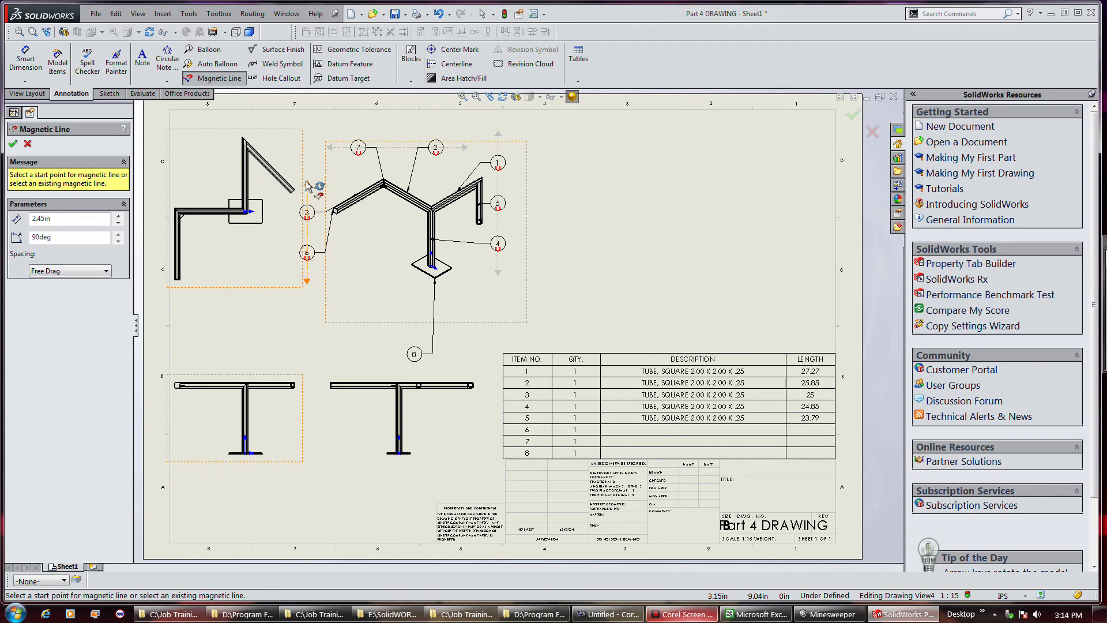
{"action": "left_click", "coordinate": [431, 357]}
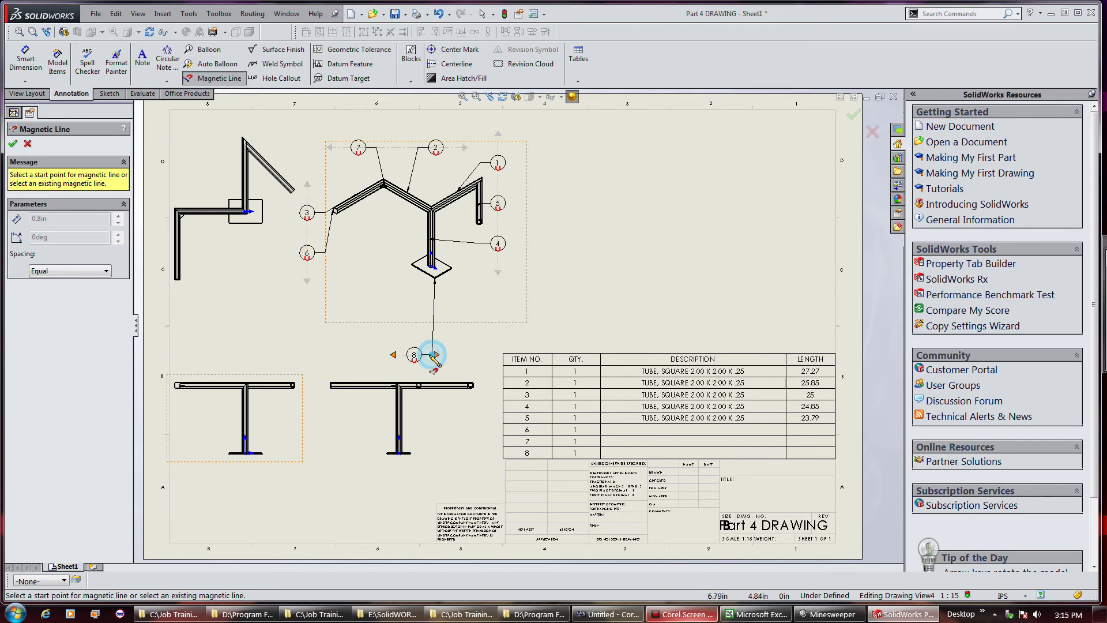
{"action": "left_click_drag", "start_coordinate": [434, 361], "coordinate": [409, 306]}
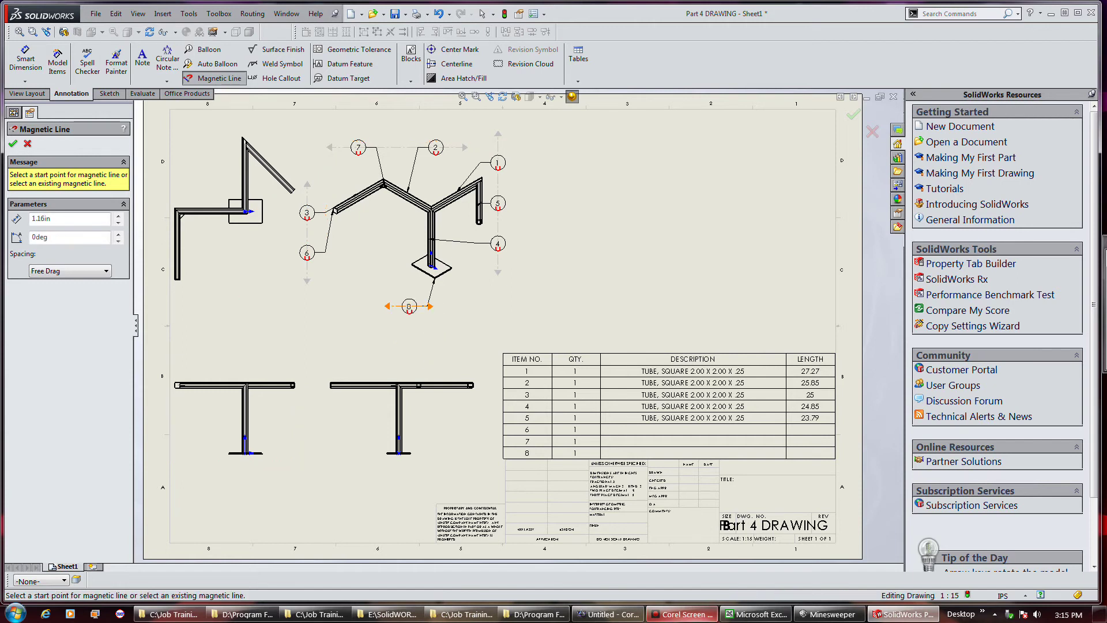
{"action": "left_click", "coordinate": [28, 145]}
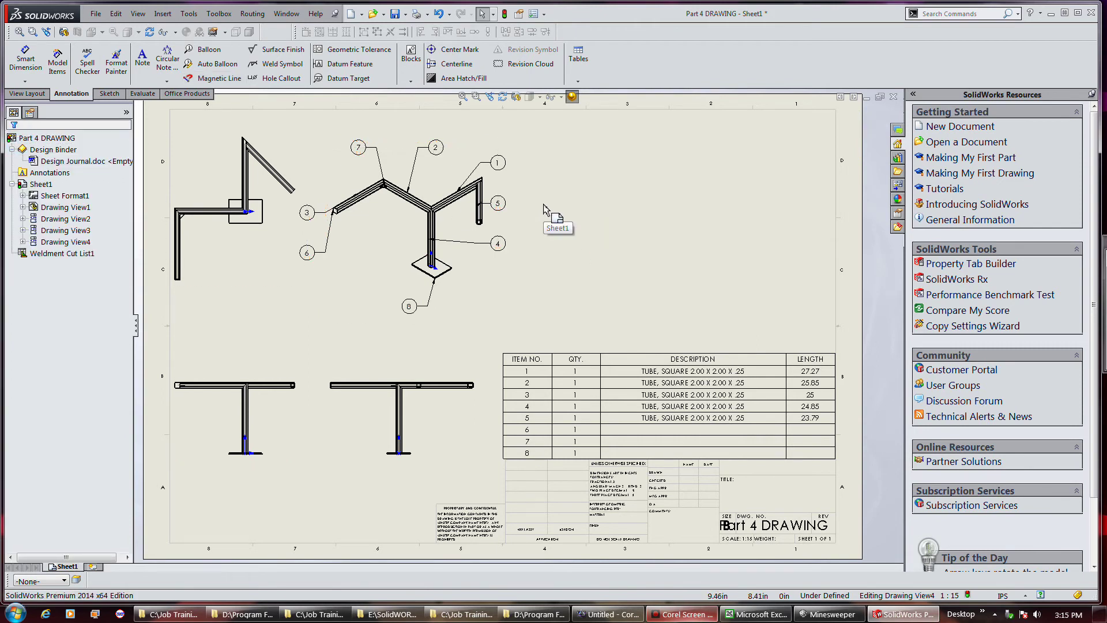
{"action": "right_click", "coordinate": [544, 208]}
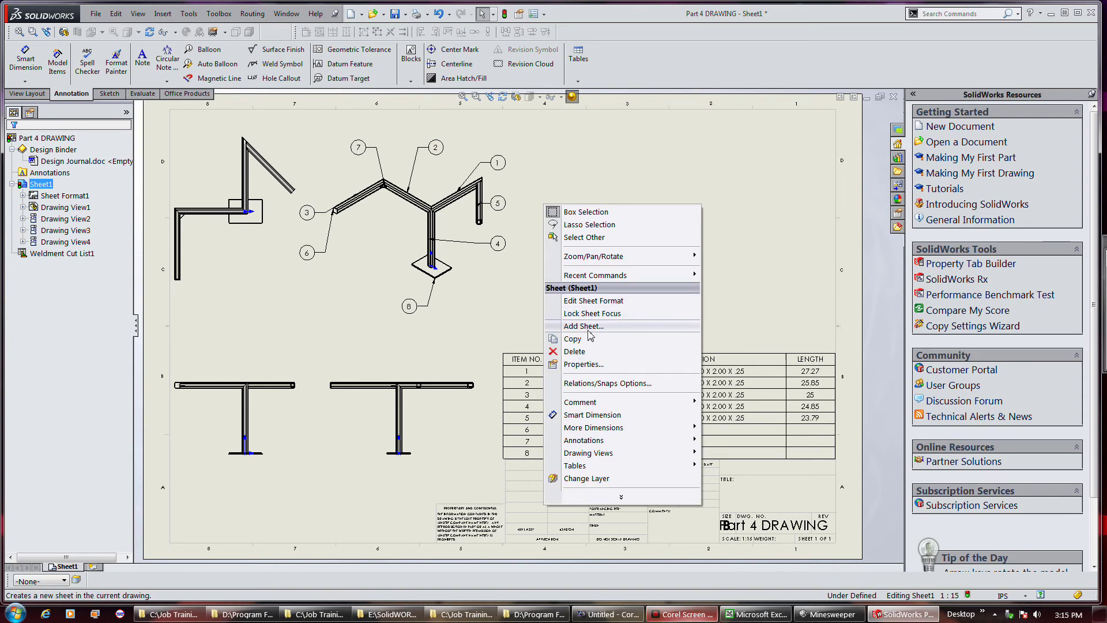
{"action": "left_click", "coordinate": [591, 300]}
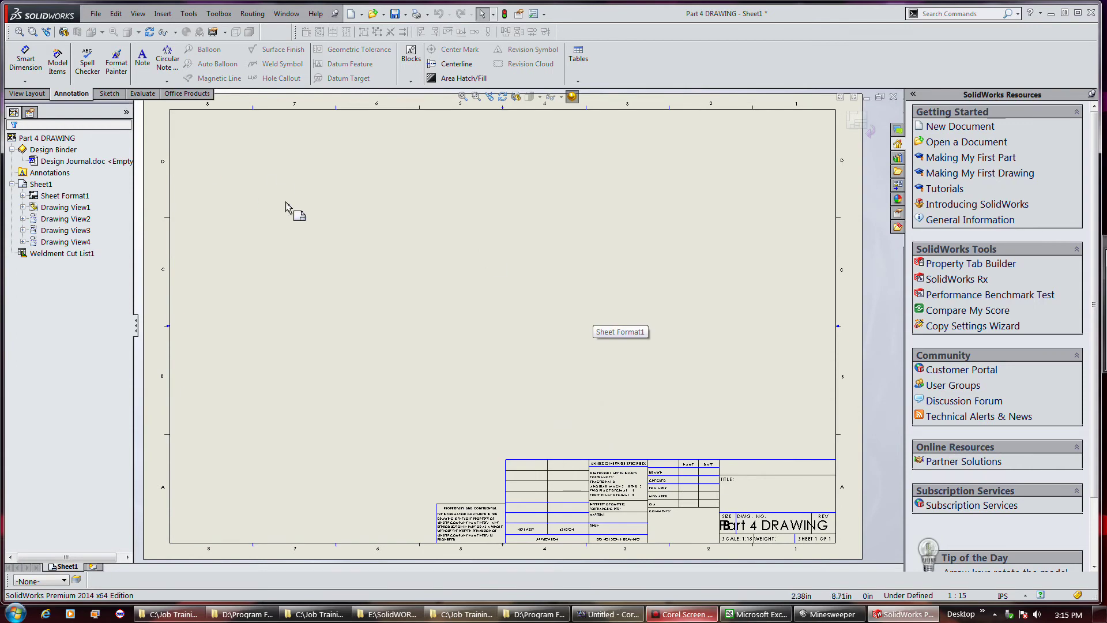
{"action": "right_click", "coordinate": [309, 207]}
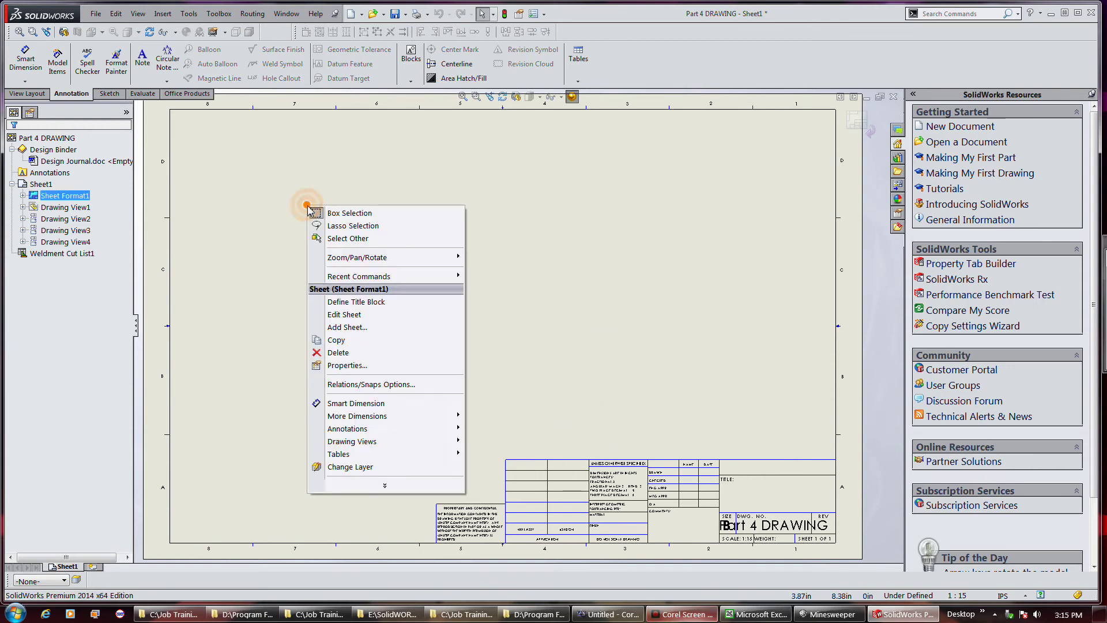
{"action": "left_click", "coordinate": [355, 314]}
Set the sheet size of Sheet1 to C (ANSI) Landscape and save the drawing together with its referenced part
{"action": "right_click", "coordinate": [575, 249]}
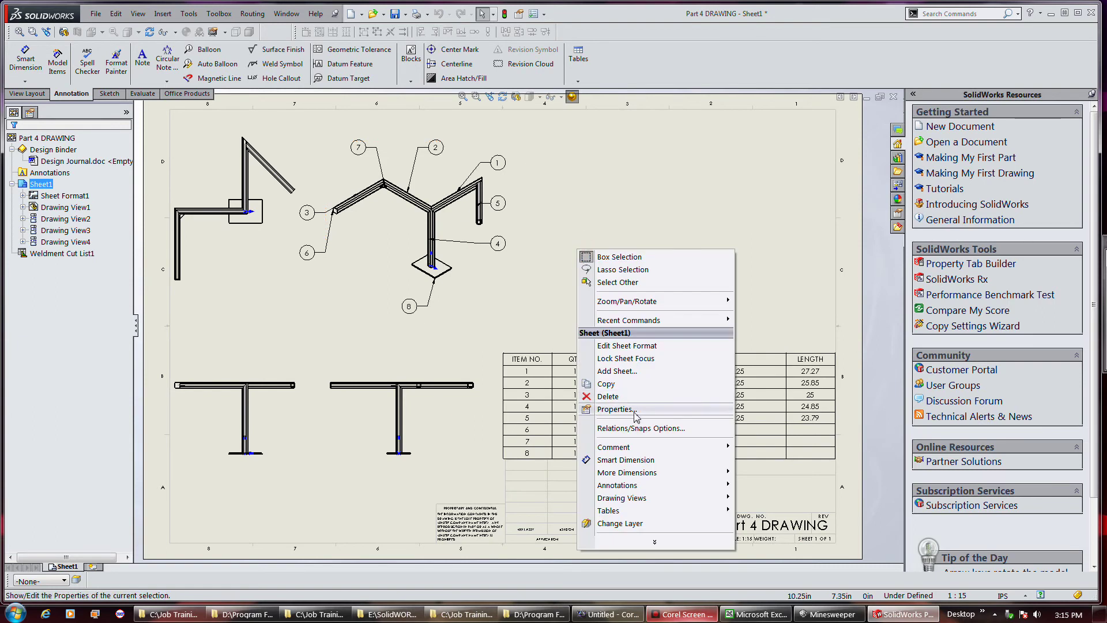
{"action": "left_click", "coordinate": [616, 410]}
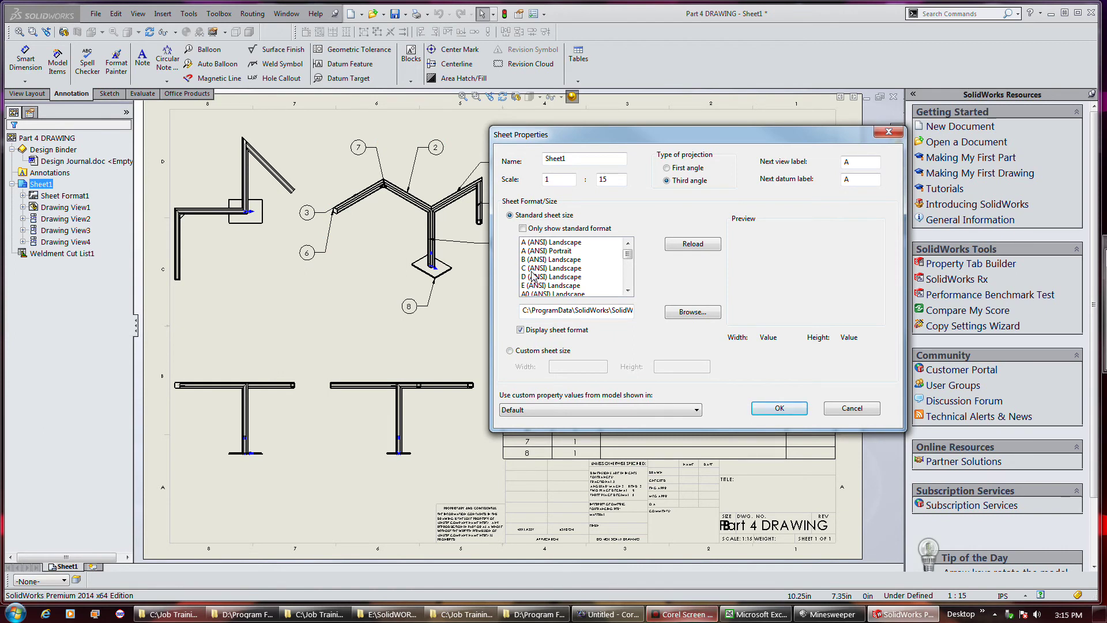
{"action": "left_click", "coordinate": [532, 269]}
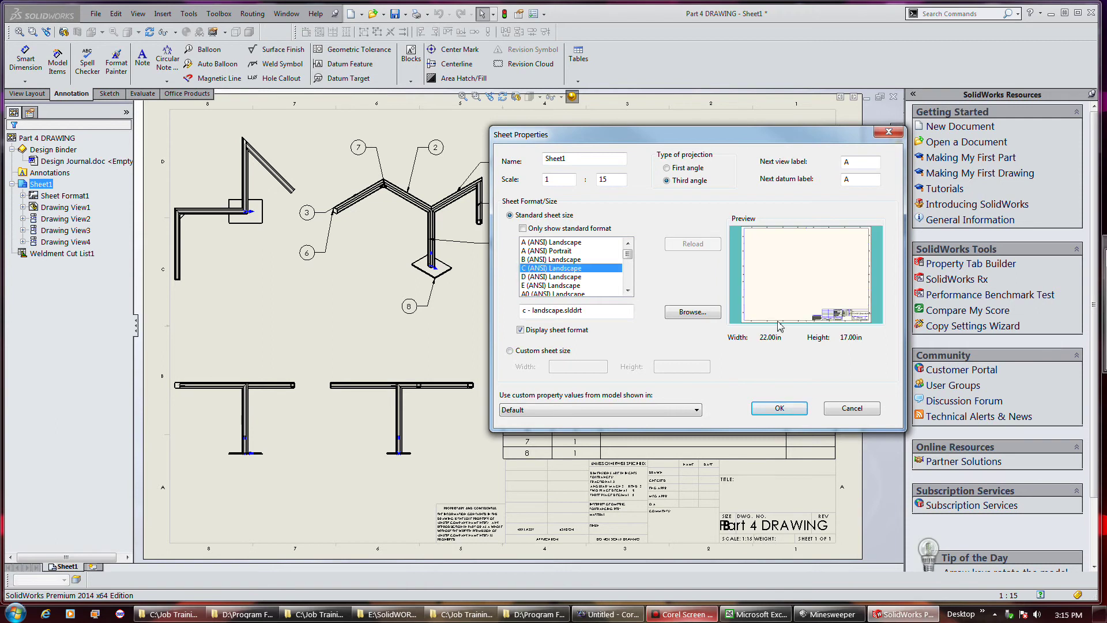
{"action": "left_click", "coordinate": [779, 408]}
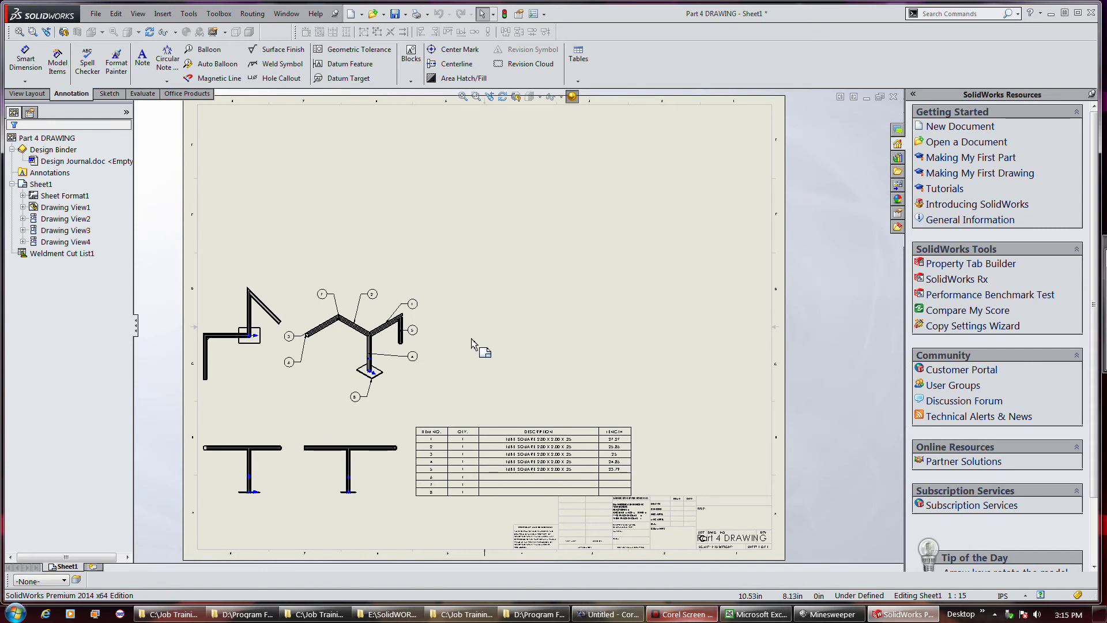
{"action": "left_click", "coordinate": [395, 13]}
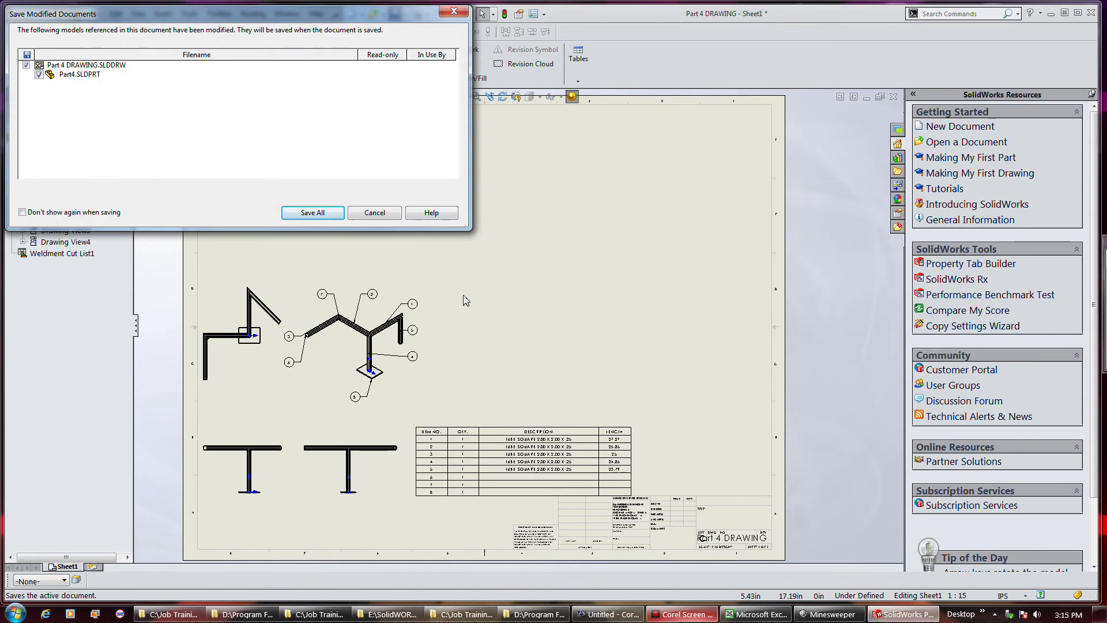
{"action": "left_click", "coordinate": [319, 211]}
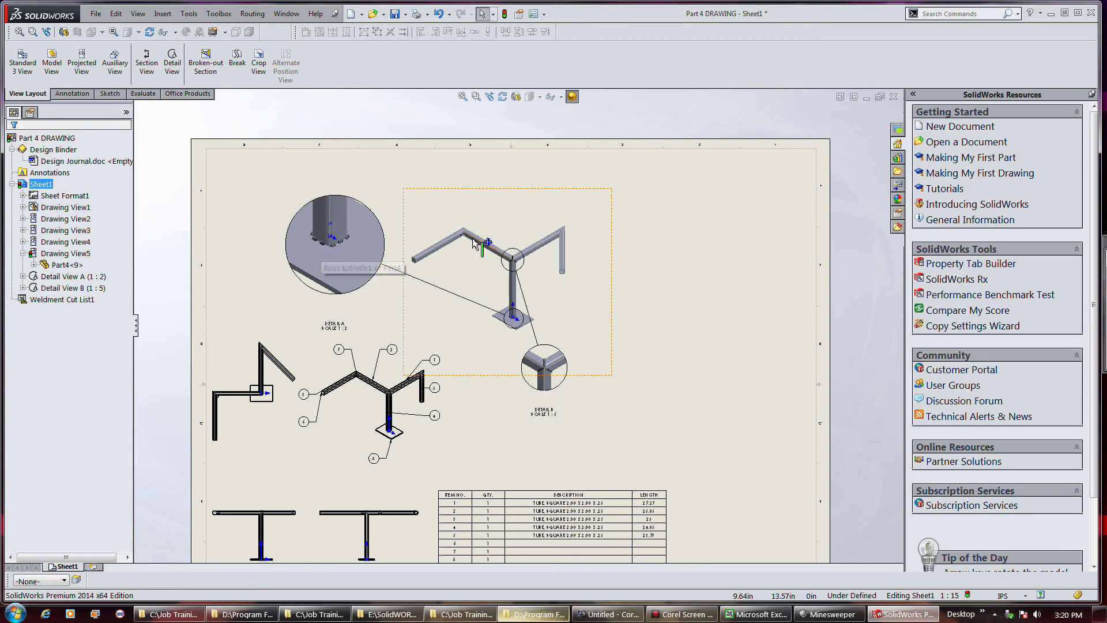
Insert a weld table for the shaded isometric view using the weldtable-standard template and place it to the right of that view
{"action": "left_click", "coordinate": [86, 94]}
{"action": "left_click", "coordinate": [577, 63]}
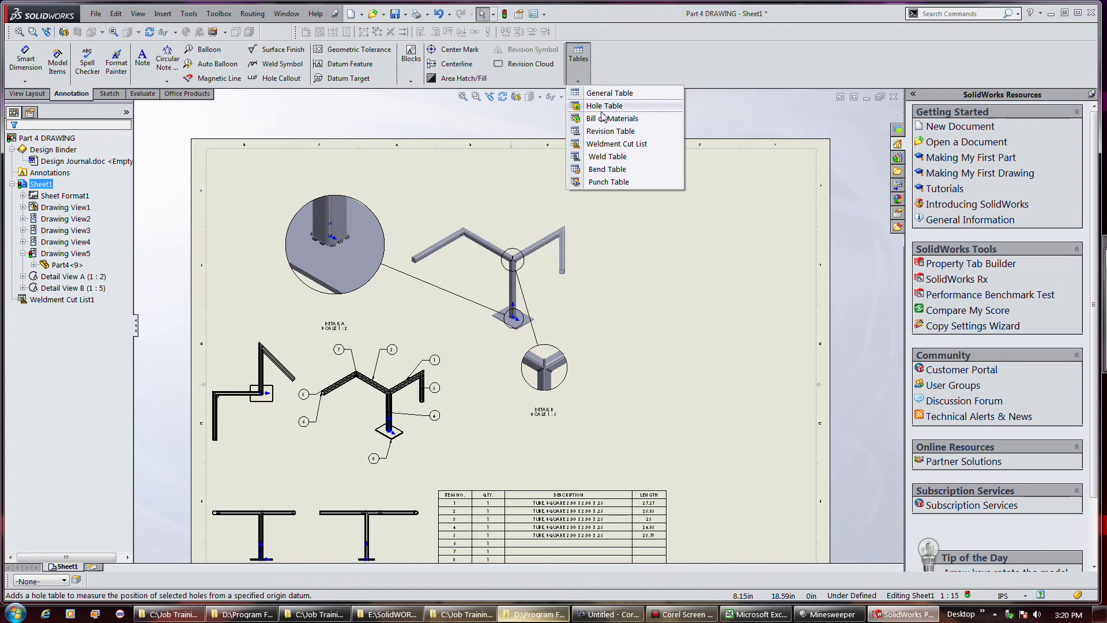
{"action": "left_click", "coordinate": [608, 157]}
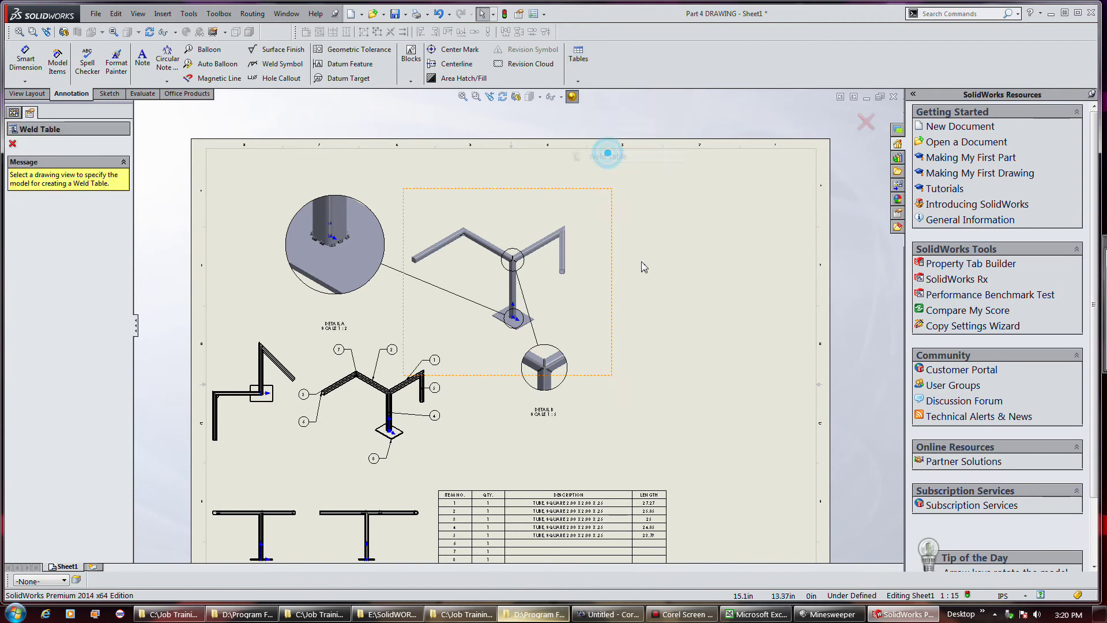
{"action": "left_click", "coordinate": [584, 242]}
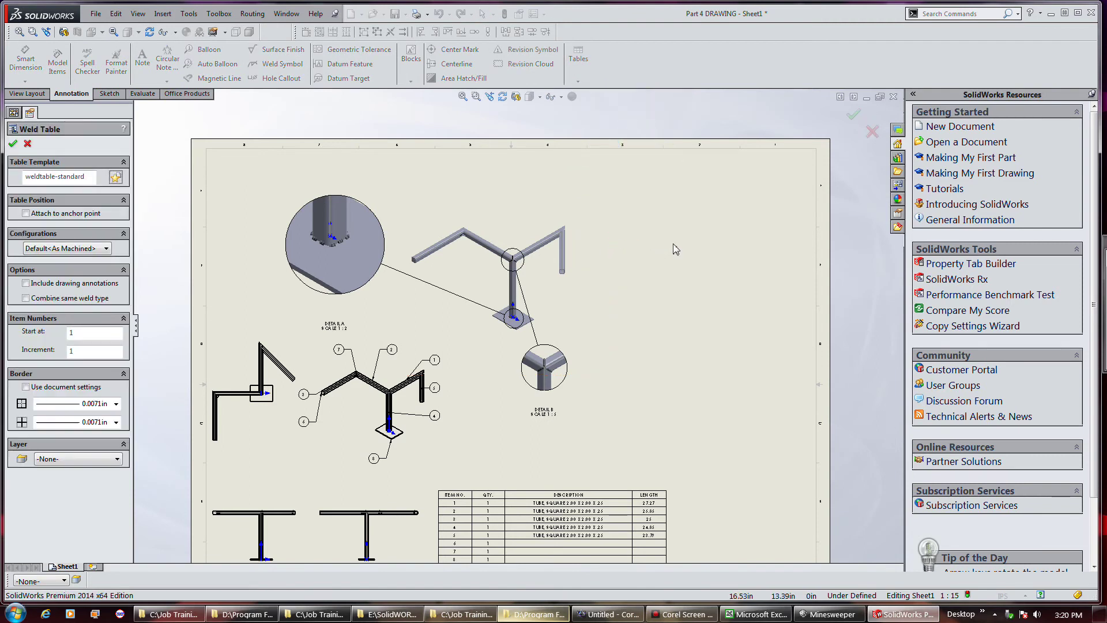
{"action": "left_click", "coordinate": [14, 145]}
{"action": "left_click", "coordinate": [613, 191]}
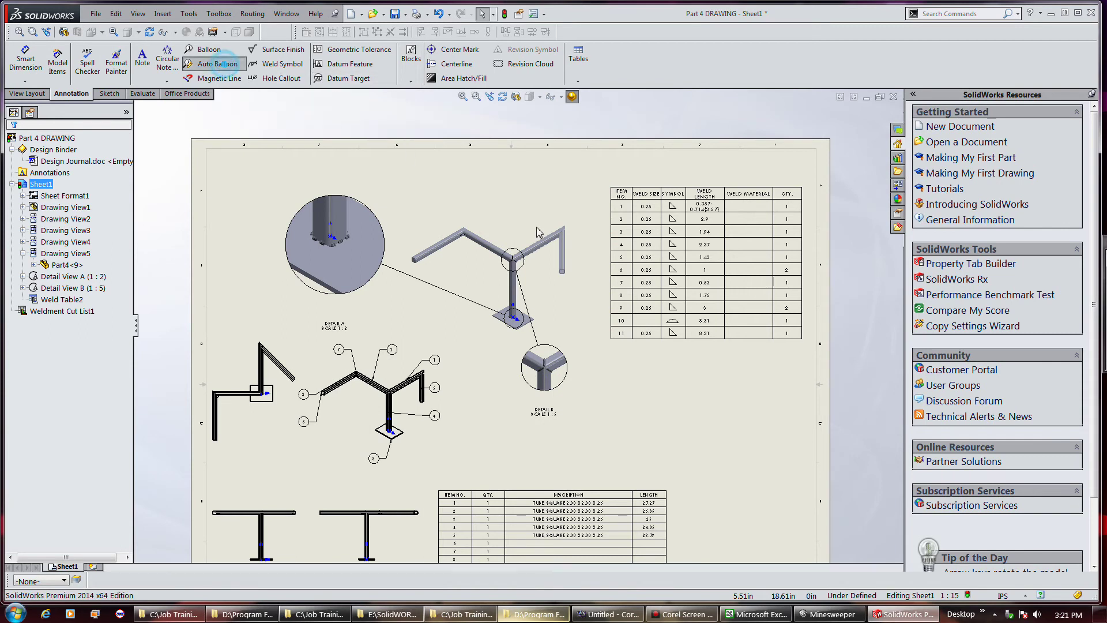
Try to add automatic balloons to the shaded isometric view
{"action": "left_click", "coordinate": [552, 242]}
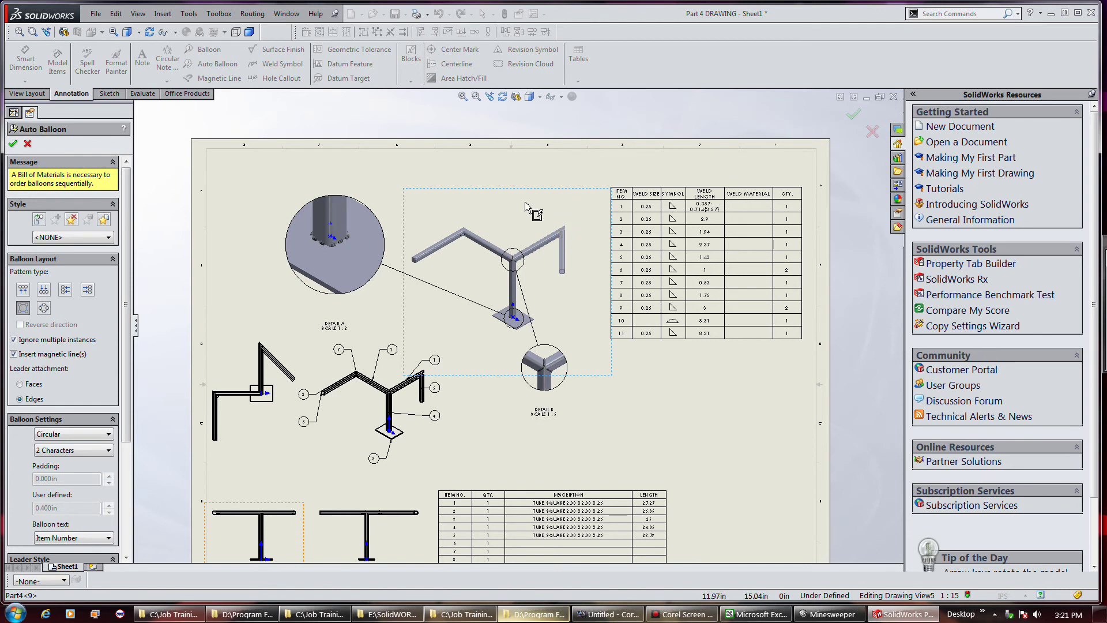
{"action": "left_click", "coordinate": [13, 143]}
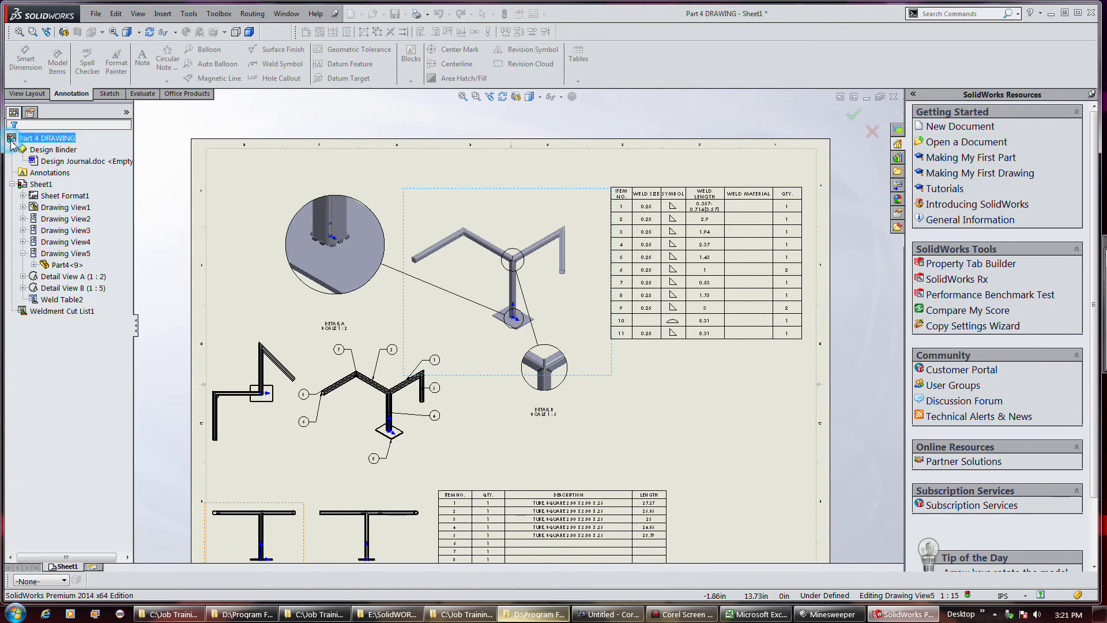
{"action": "left_click", "coordinate": [422, 214]}
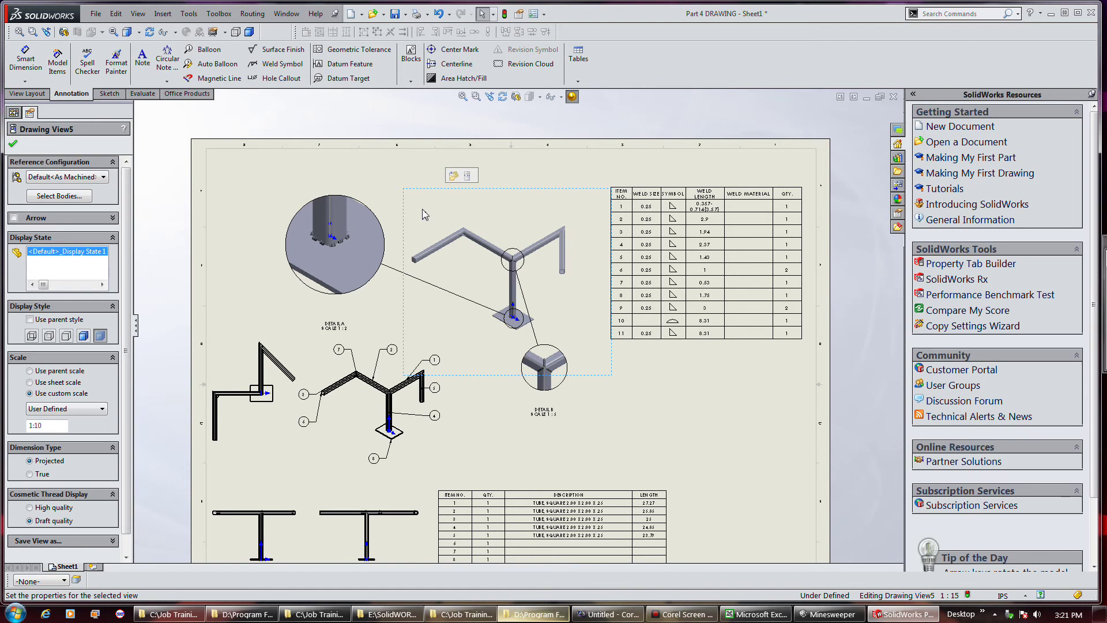
{"action": "left_click", "coordinate": [14, 145]}
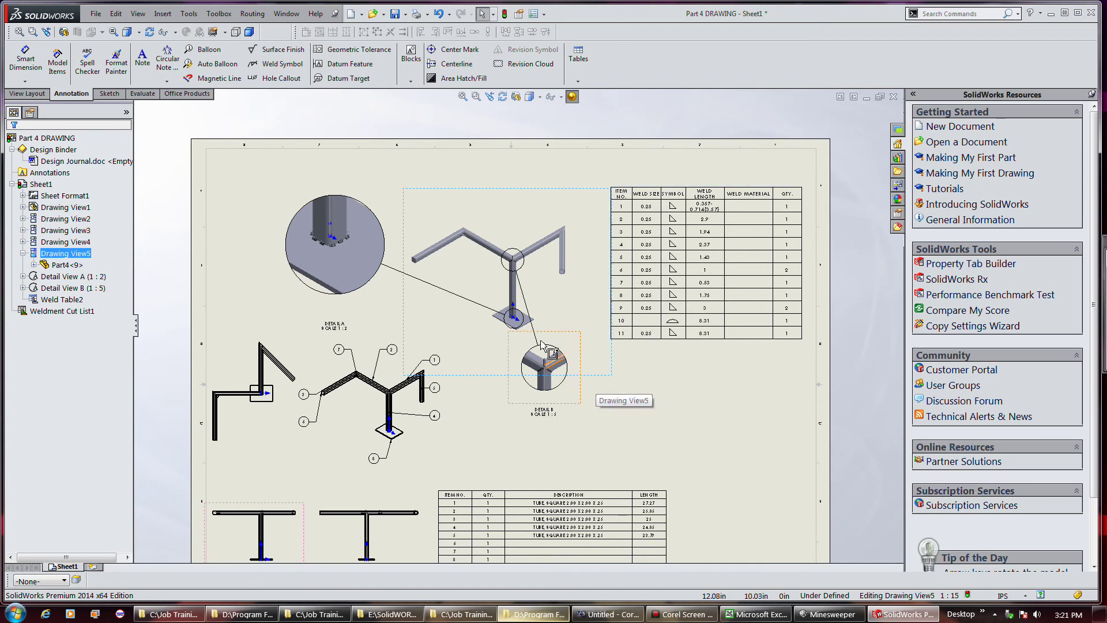
{"action": "scroll", "coordinate": [541, 345], "scroll_direction": "down", "scroll_amount": 6}
{"action": "scroll", "coordinate": [524, 320], "scroll_direction": "up", "scroll_amount": 4}
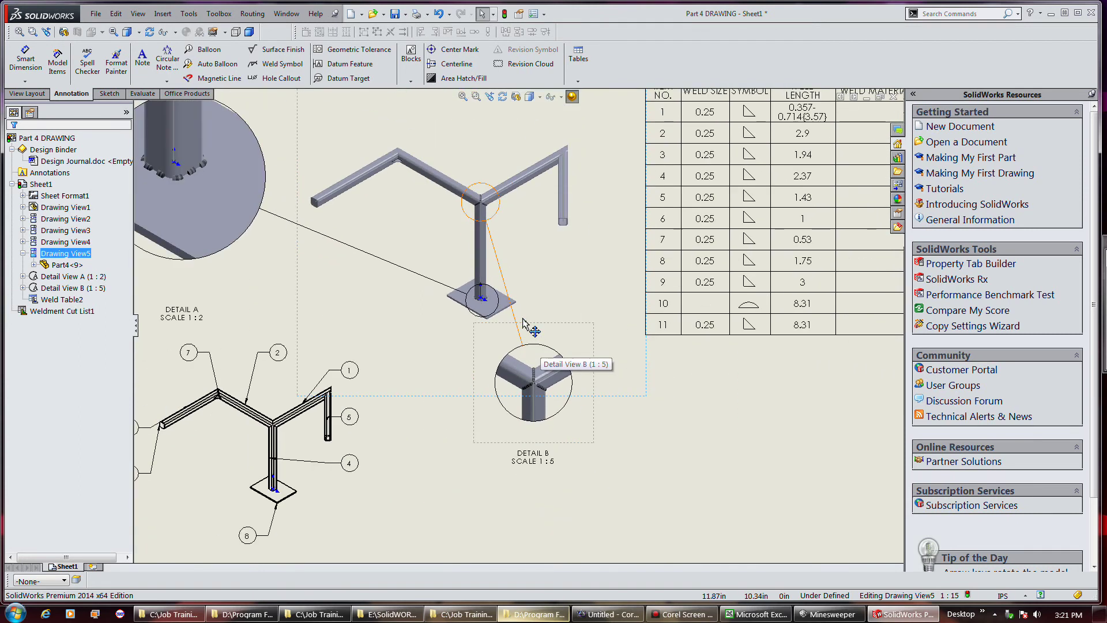
{"action": "key", "text": "f"}
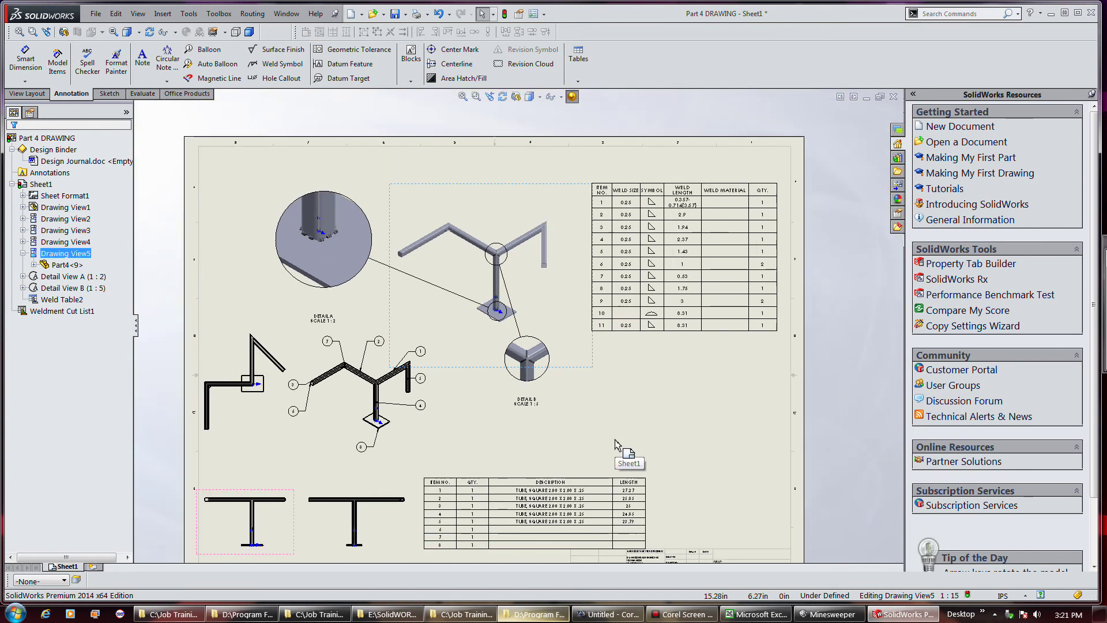
{"action": "scroll", "coordinate": [709, 240], "scroll_direction": "down", "scroll_amount": 2}
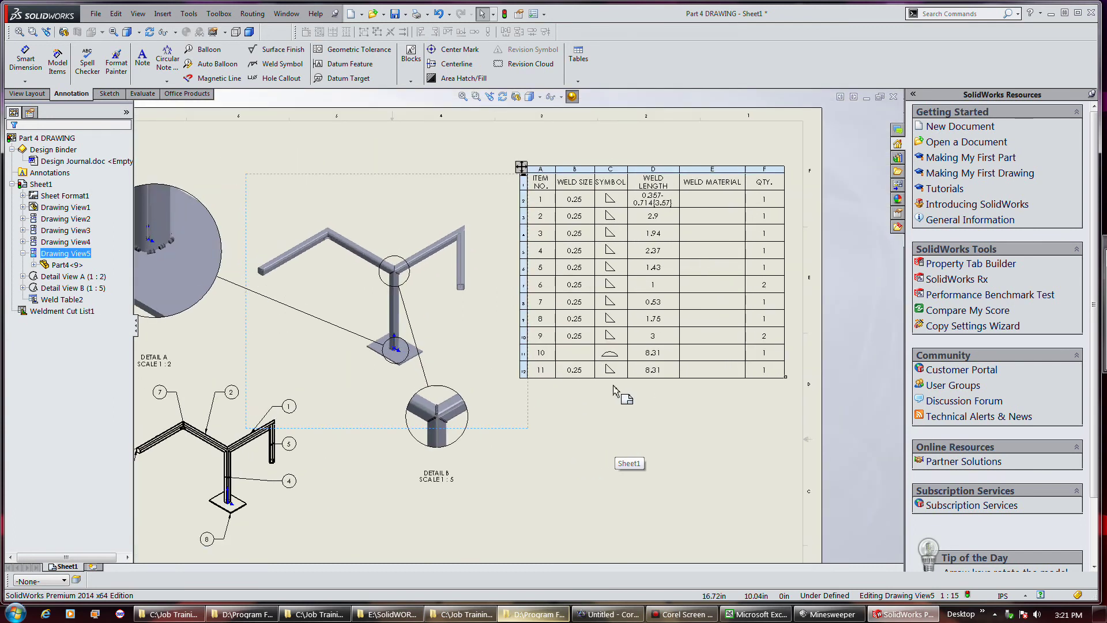
Save the drawing and switch to the open Part4.SLDPRT window
{"action": "left_click", "coordinate": [395, 13]}
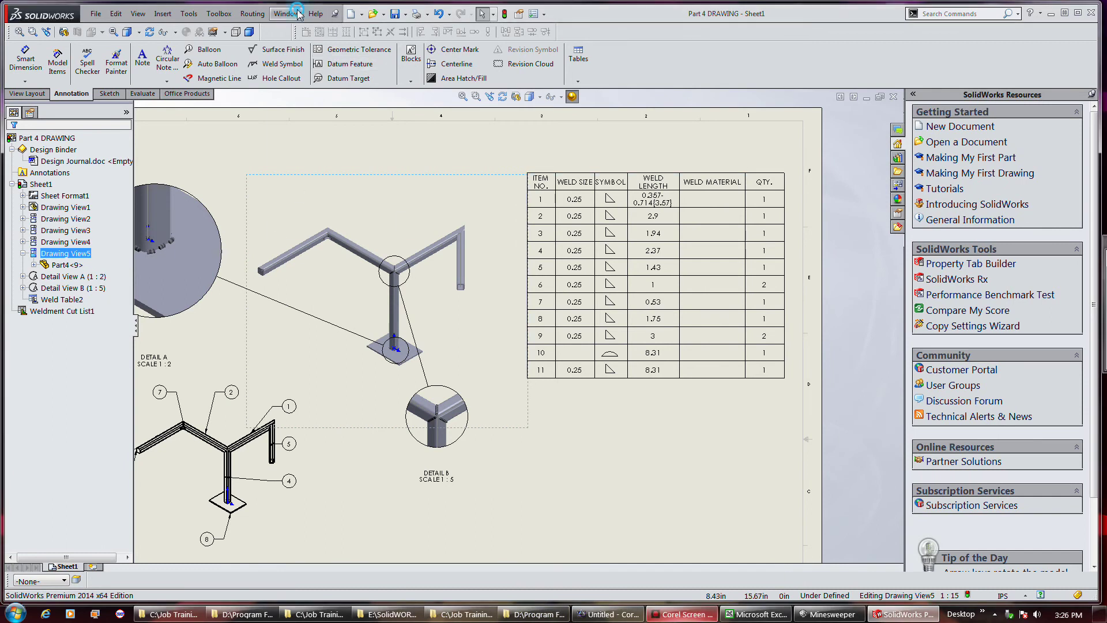
{"action": "left_click", "coordinate": [286, 13]}
{"action": "mouse_move", "coordinate": [335, 199]}
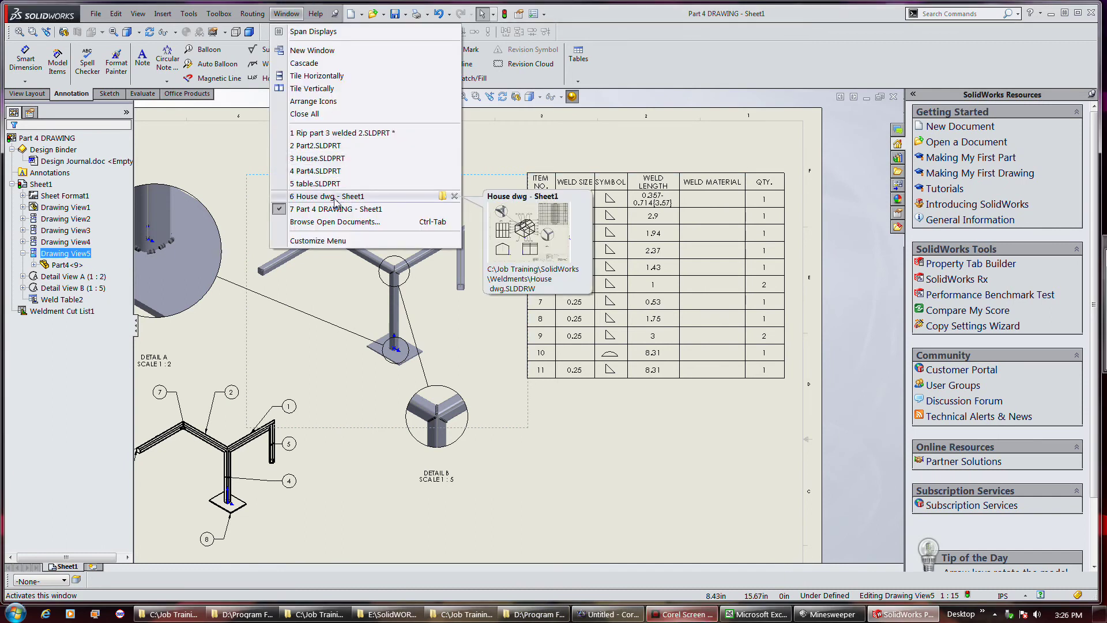
{"action": "left_click", "coordinate": [318, 171]}
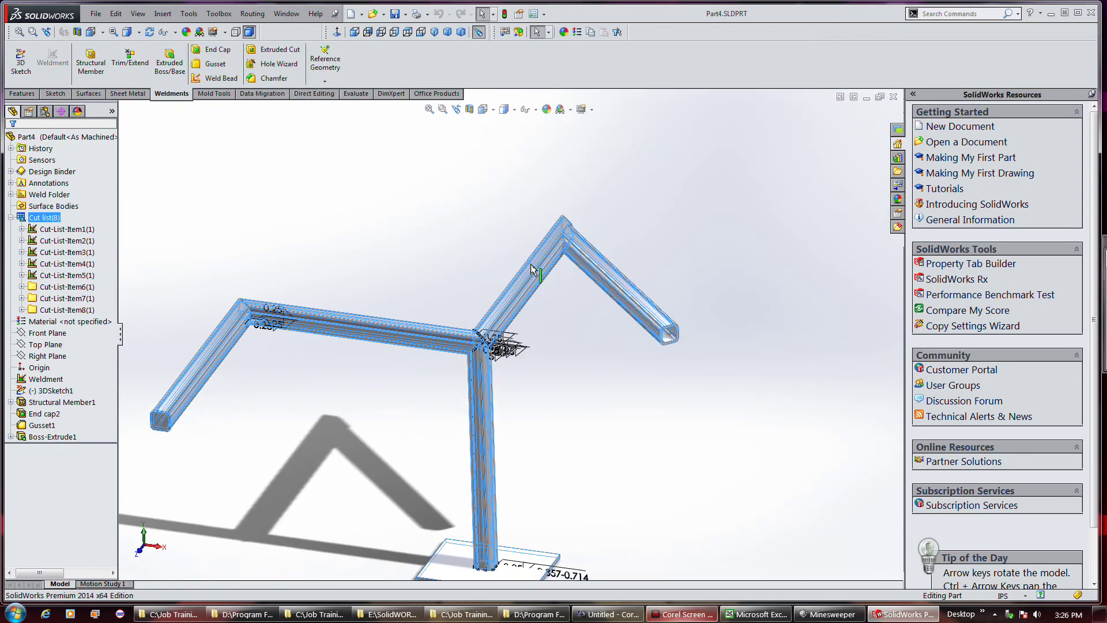
Add a 0.25 in weld bead with tangent propagation around the elbow joining the upper arm's open-ended tube to its neighbour
{"action": "scroll", "coordinate": [585, 231], "scroll_direction": "down", "scroll_amount": 3}
{"action": "scroll", "coordinate": [583, 229], "scroll_direction": "down", "scroll_amount": 3}
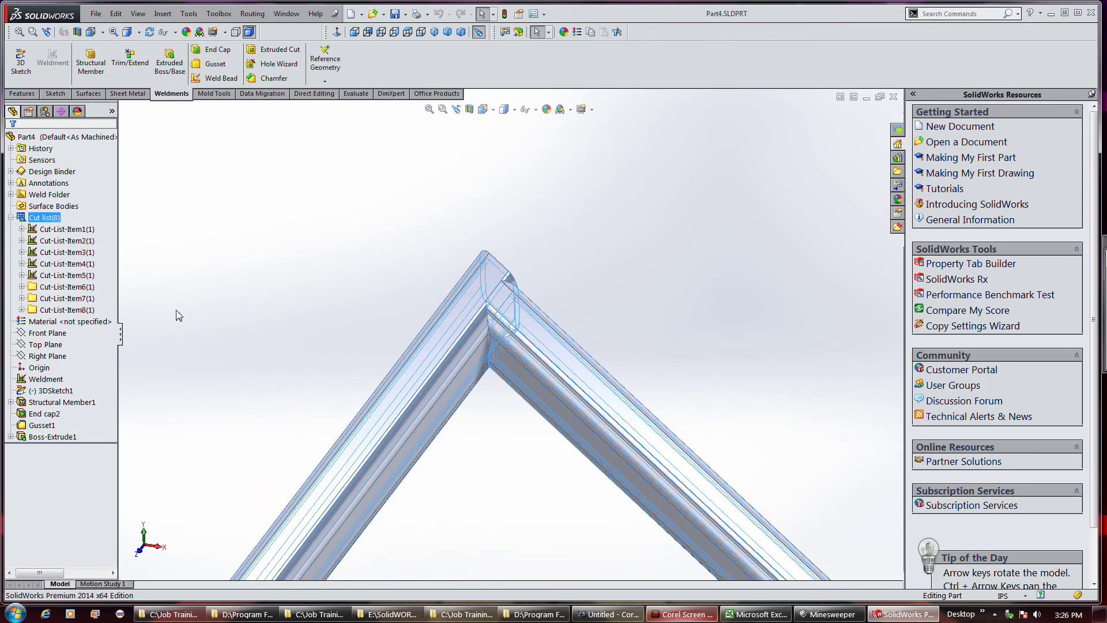
{"action": "left_click", "coordinate": [215, 77]}
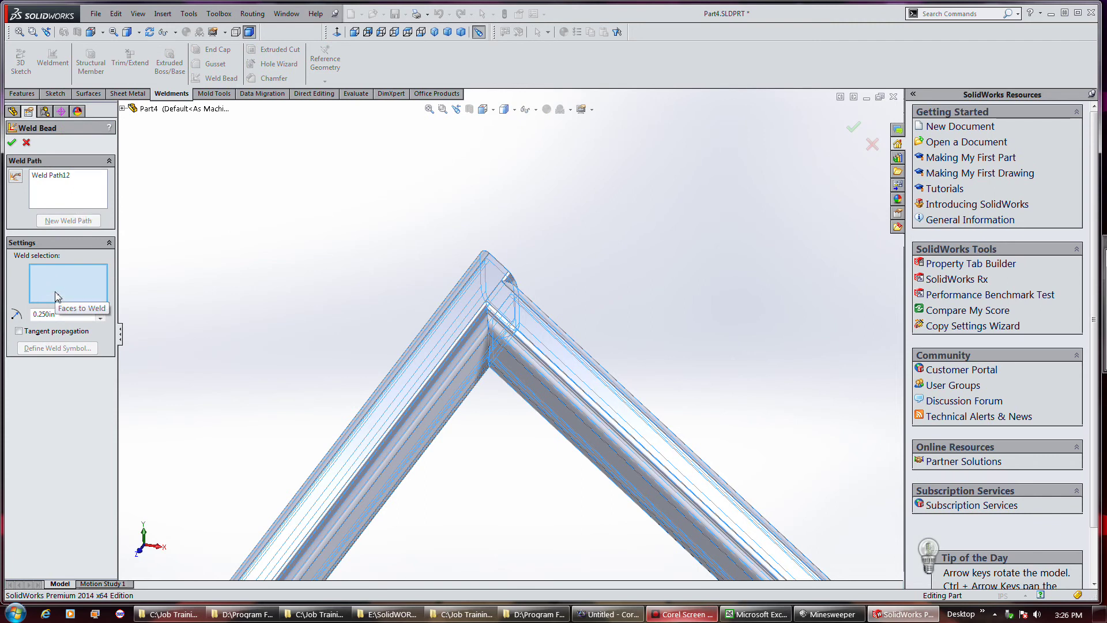
{"action": "left_click", "coordinate": [47, 332]}
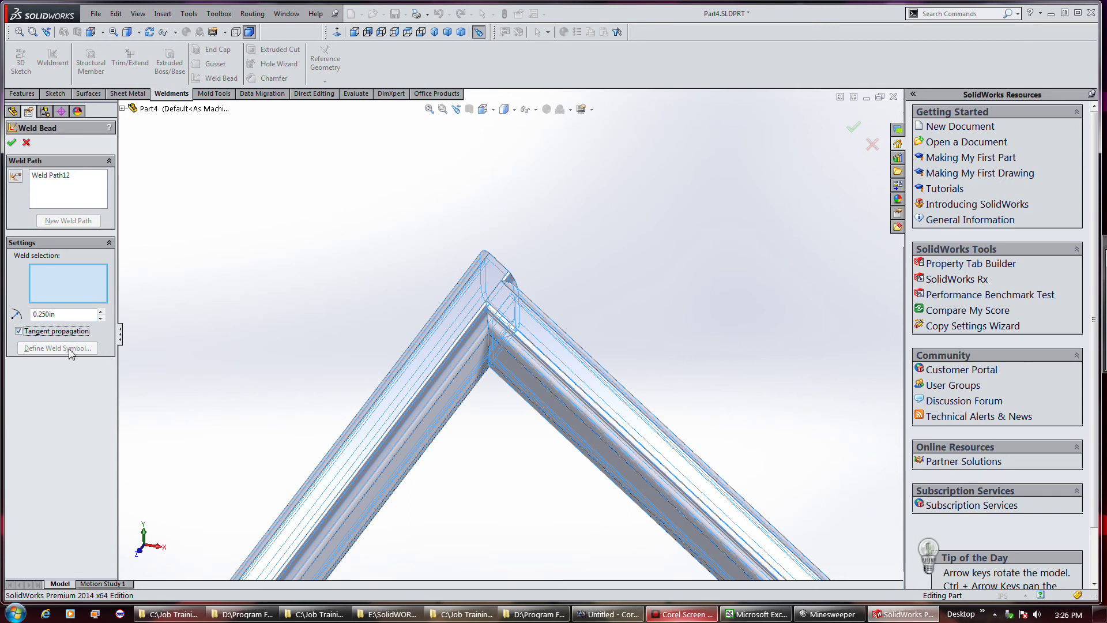
{"action": "left_click", "coordinate": [69, 332]}
{"action": "left_click", "coordinate": [489, 296]}
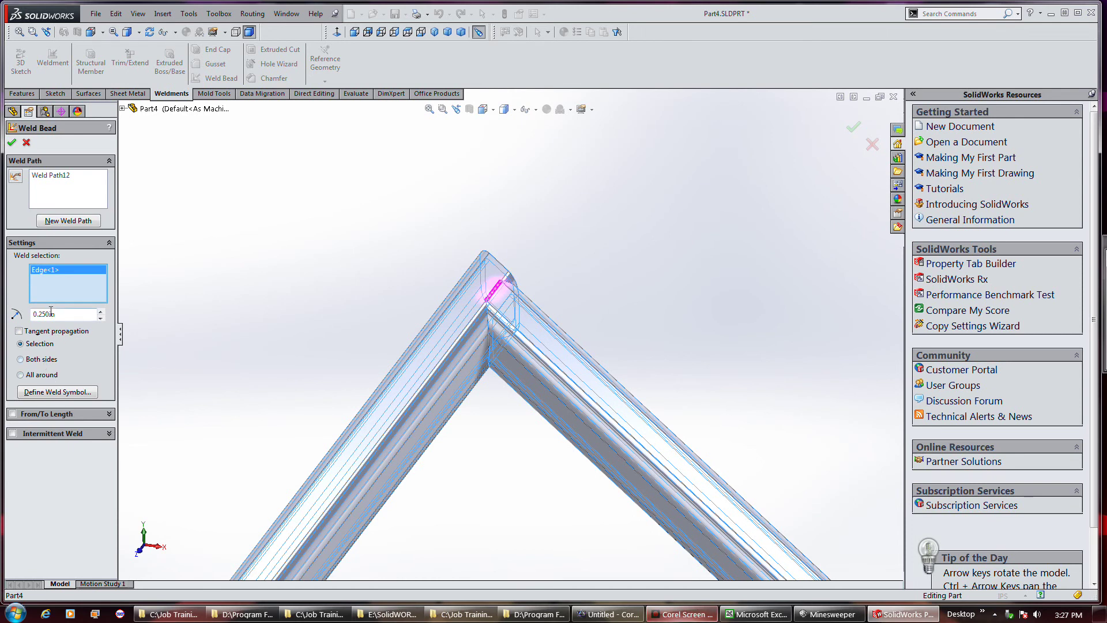
{"action": "left_click", "coordinate": [53, 331]}
{"action": "middle_click_drag", "start_coordinate": [597, 312], "coordinate": [590, 257]}
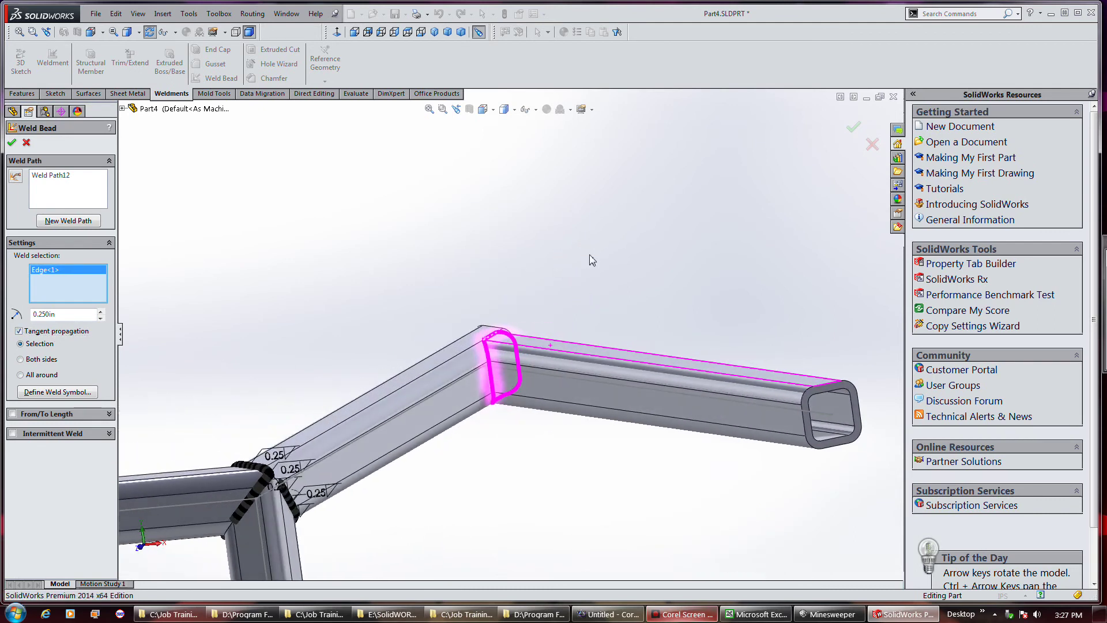
{"action": "key", "text": "z"}
{"action": "key", "text": "z"}
{"action": "key", "text": "z"}
{"action": "middle_click_drag", "start_coordinate": [179, 380], "coordinate": [233, 452]}
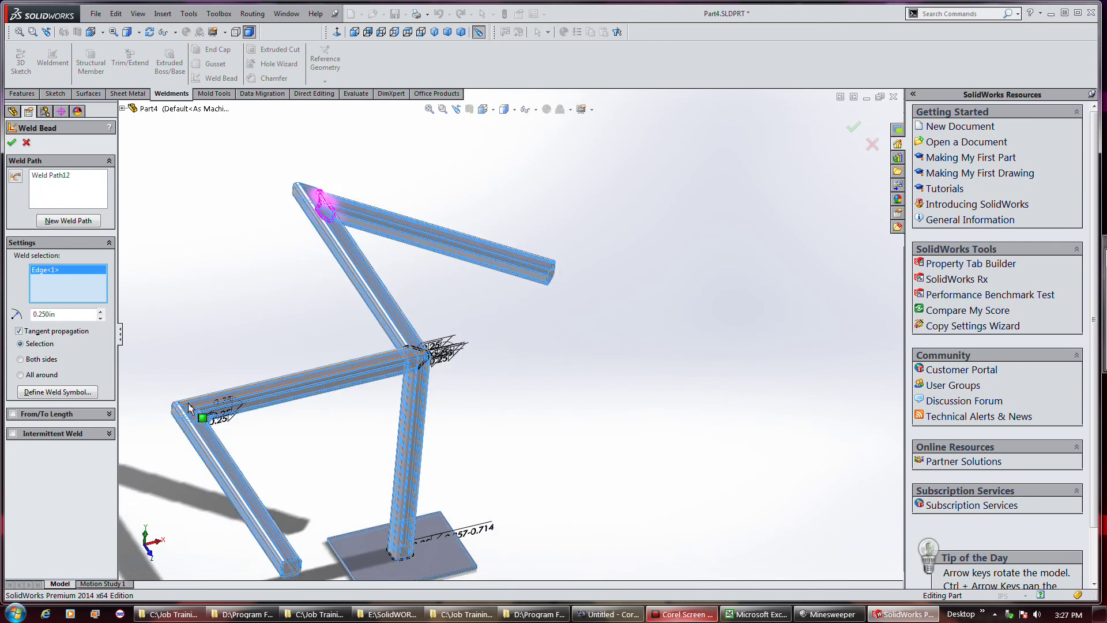
{"action": "scroll", "coordinate": [191, 406], "scroll_direction": "down", "scroll_amount": 5}
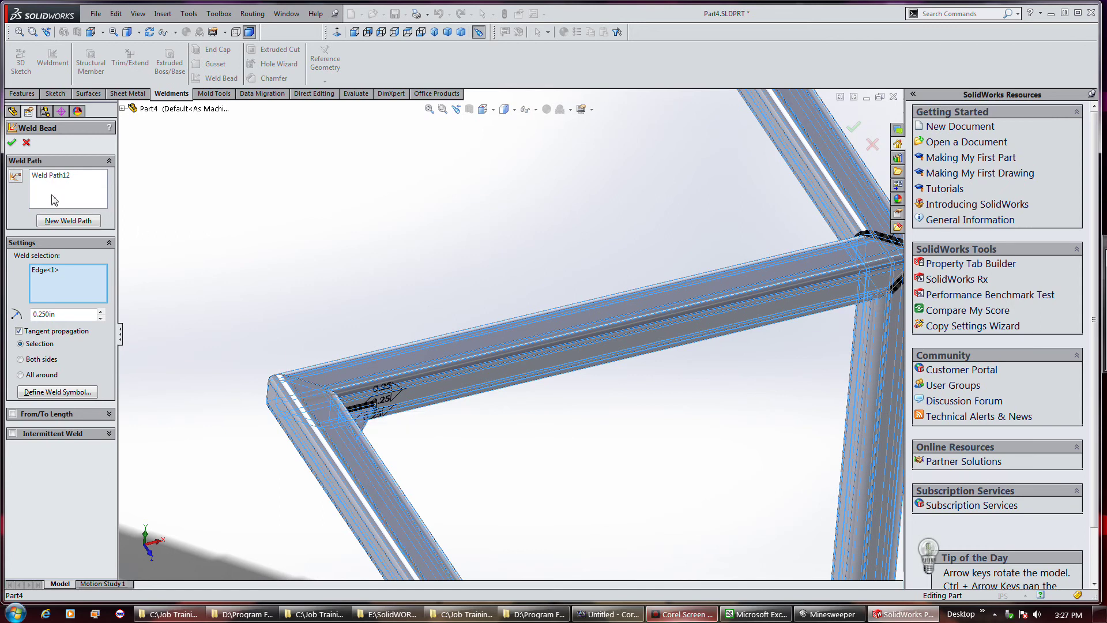
{"action": "left_click", "coordinate": [12, 142]}
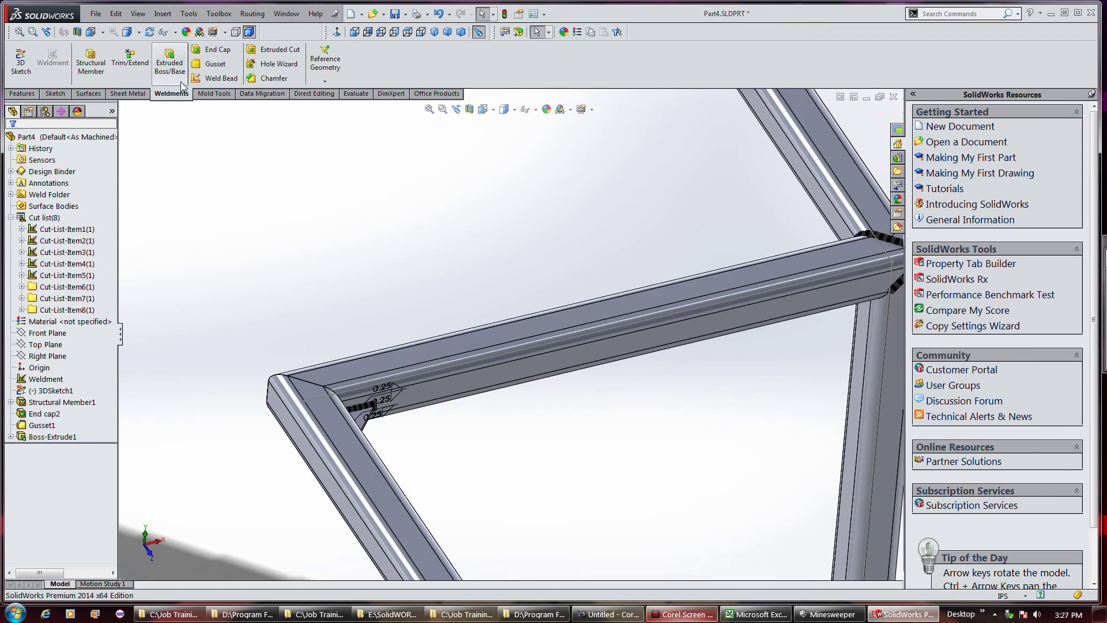
{"action": "left_click", "coordinate": [221, 78]}
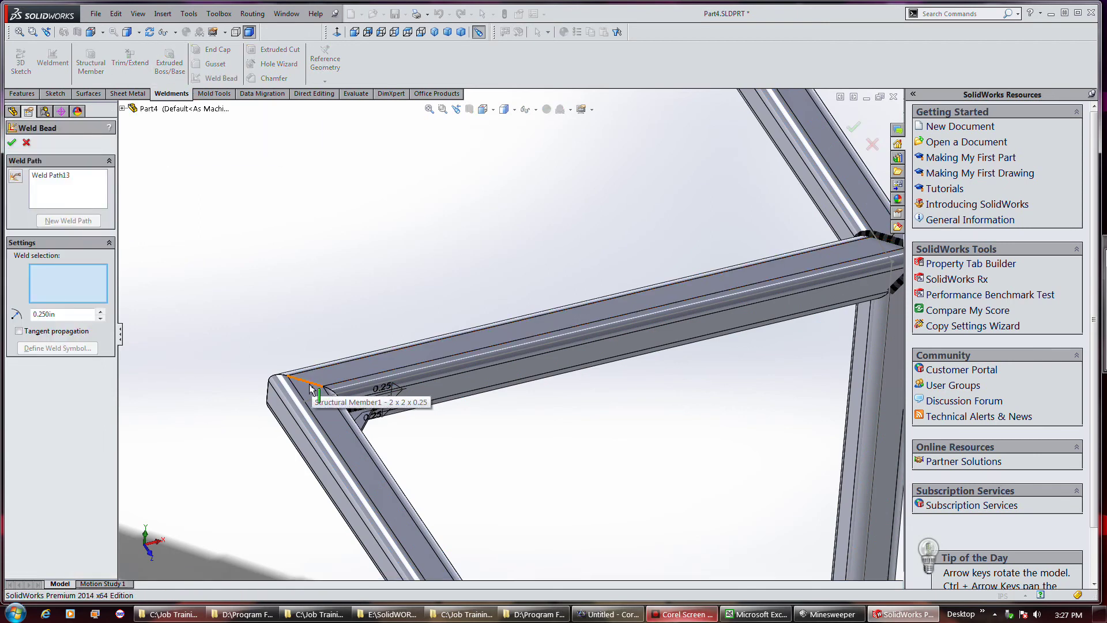
{"action": "left_click", "coordinate": [328, 391]}
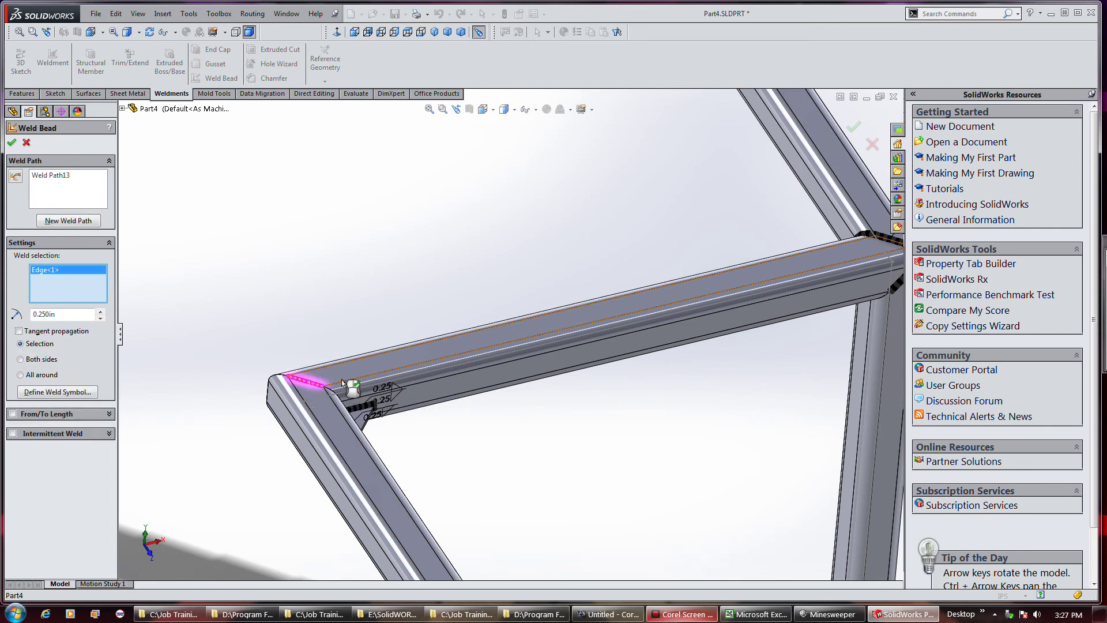
{"action": "left_click", "coordinate": [78, 331]}
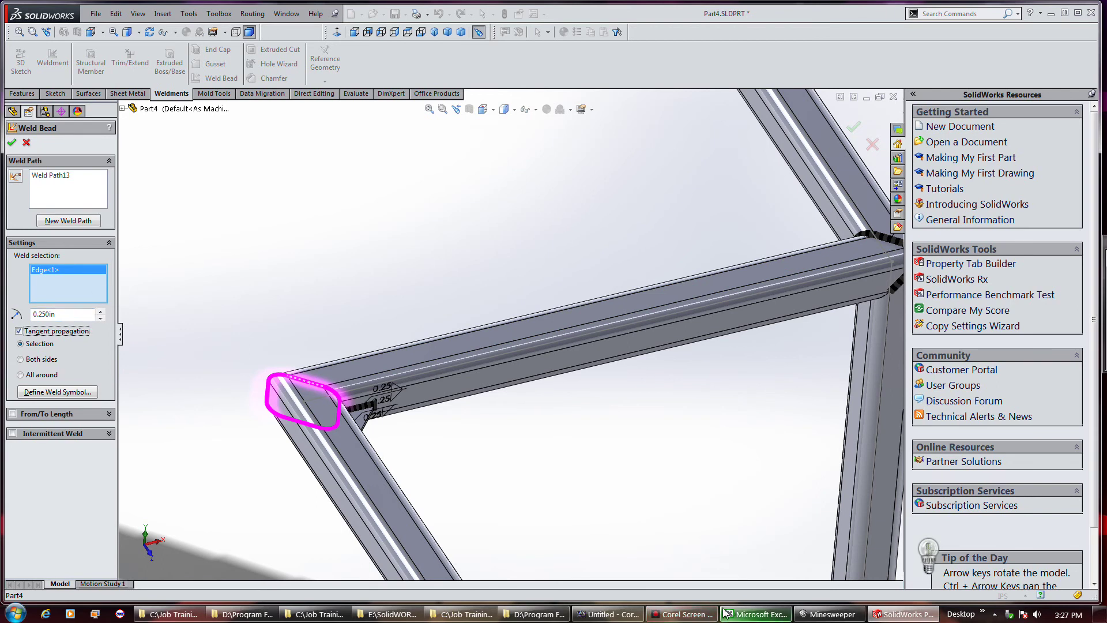
{"action": "left_click", "coordinate": [682, 613]}
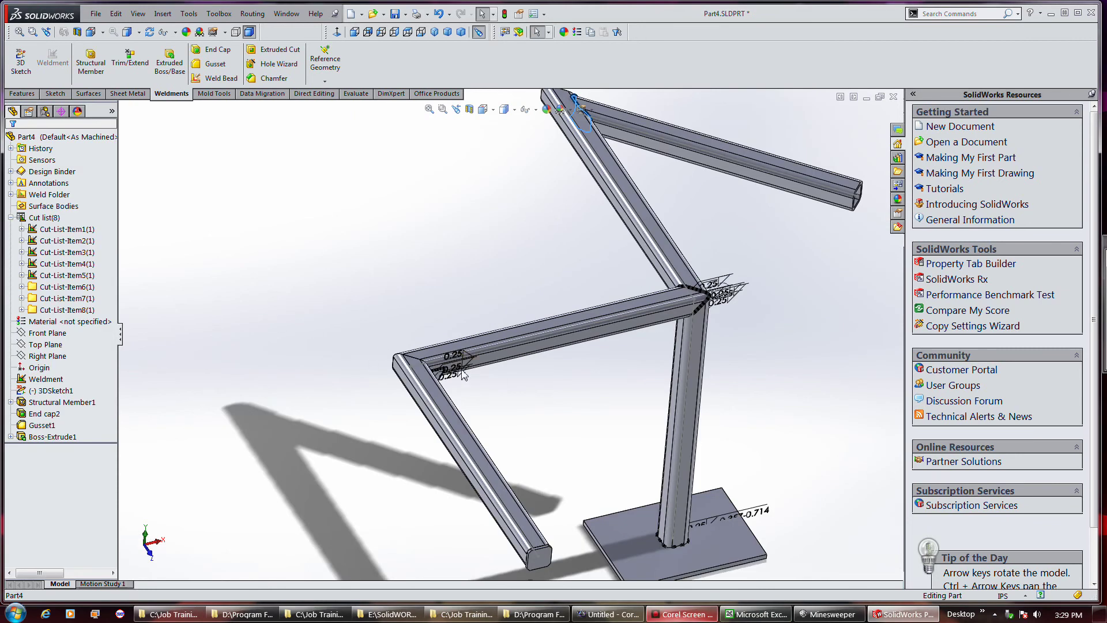
Define a 0.25 in weld path with Smart Weld Selection and tangent propagation around the lower arm's elbow joint
{"action": "left_click", "coordinate": [219, 78]}
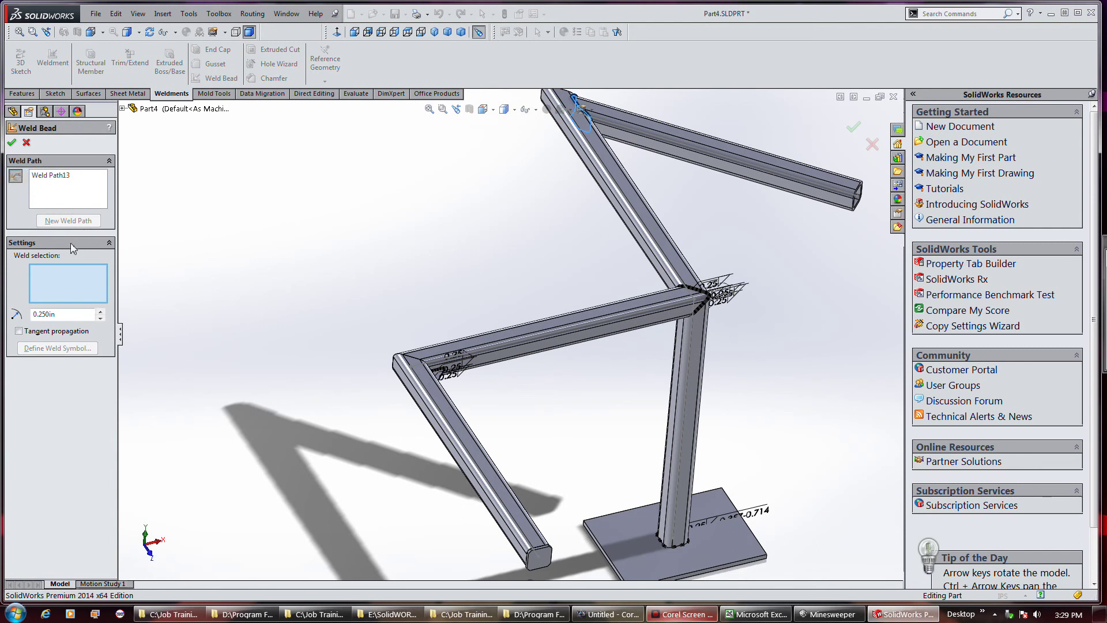
{"action": "left_click", "coordinate": [37, 332]}
{"action": "left_click", "coordinate": [418, 360]}
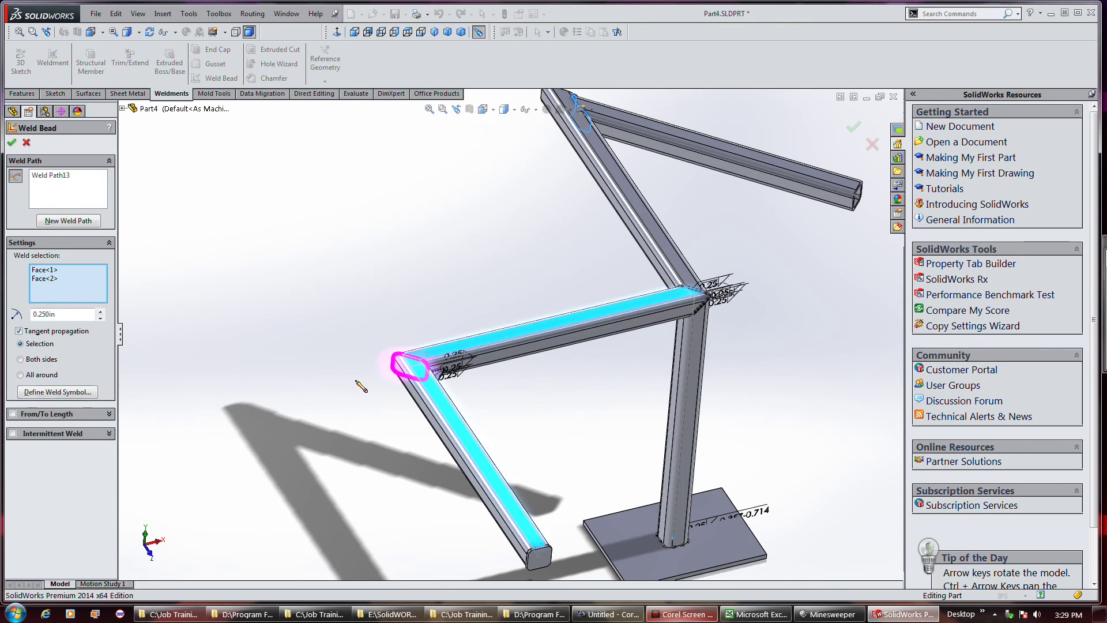
Add a second 0.25 in weld path around the end cap at the lower arm's free end
{"action": "left_click", "coordinate": [539, 545]}
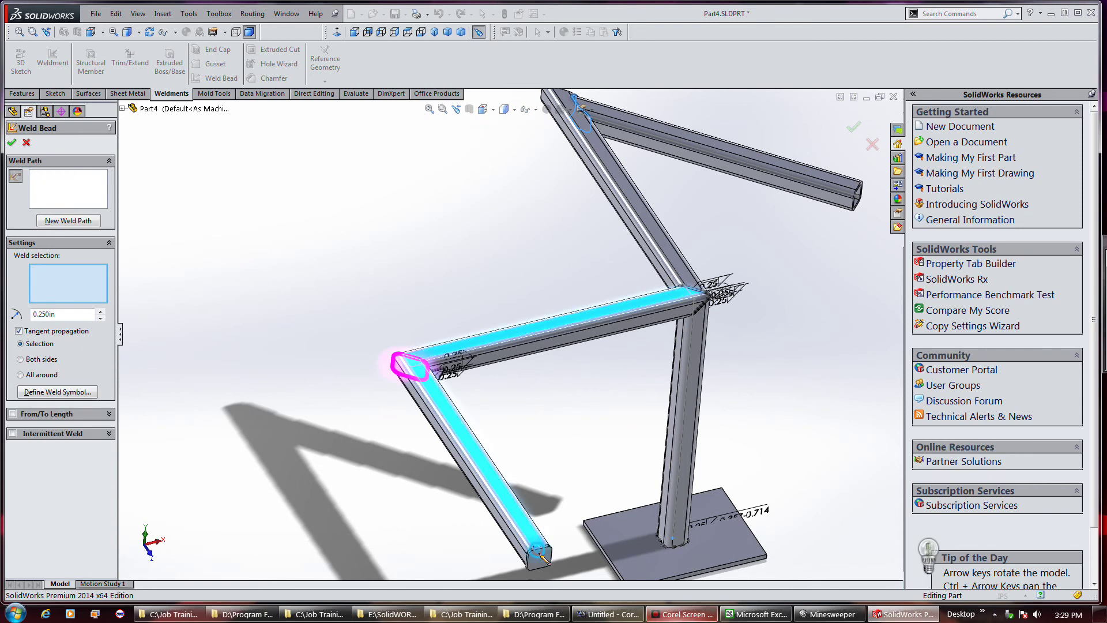
{"action": "scroll", "coordinate": [539, 550], "scroll_direction": "down", "scroll_amount": 2}
{"action": "scroll", "coordinate": [539, 553], "scroll_direction": "down", "scroll_amount": 2}
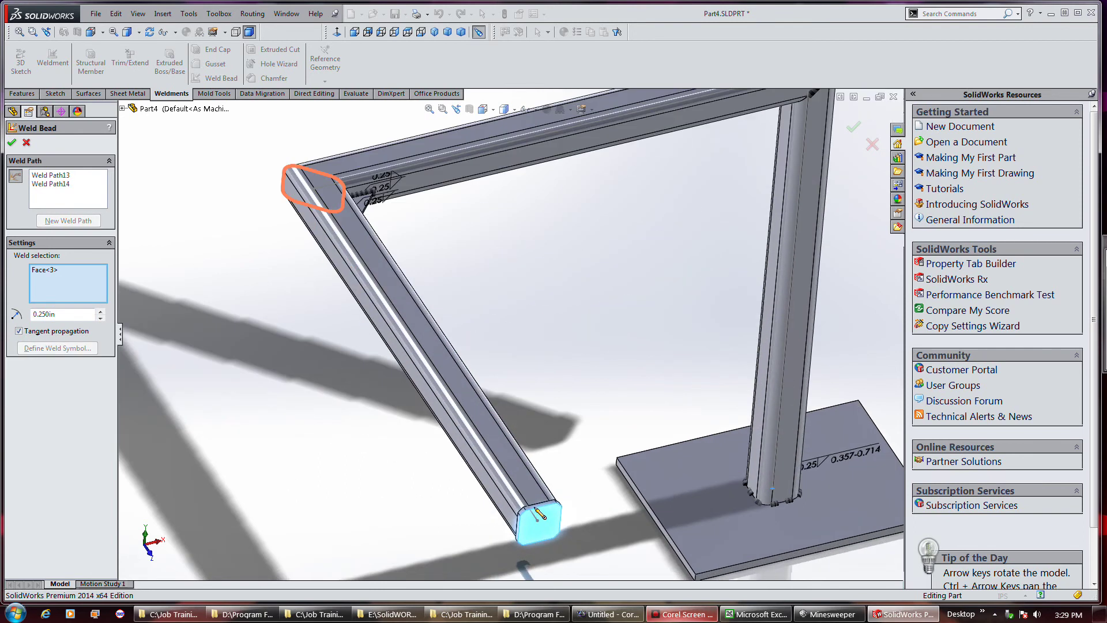
{"action": "left_click", "coordinate": [536, 533]}
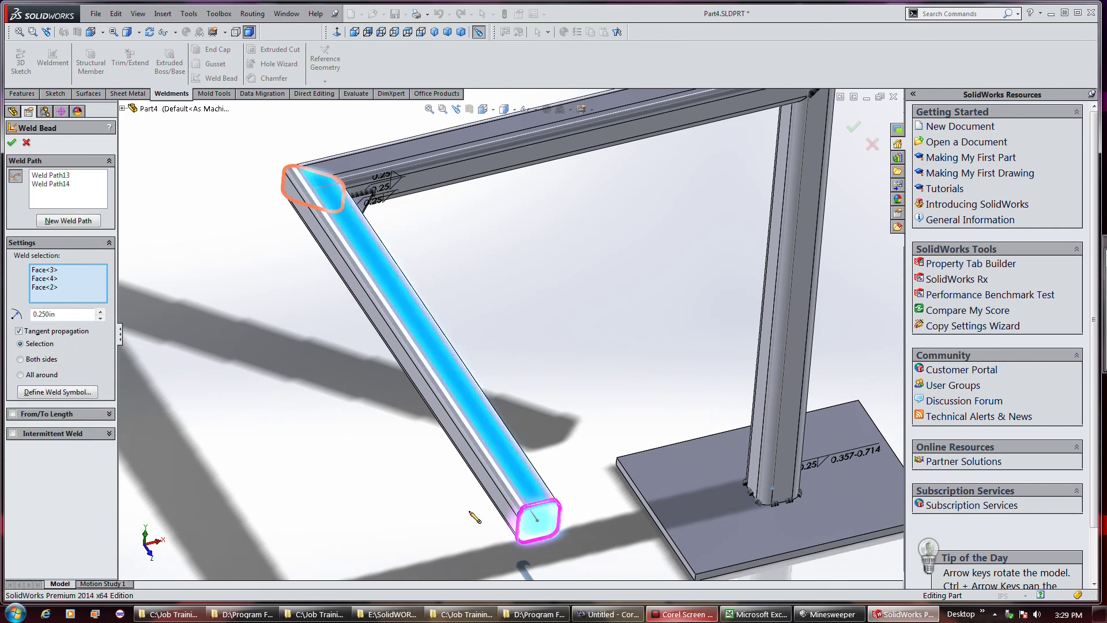
Try adding a weld path at the upper arm's open tube end and create the remaining weld beads
{"action": "scroll", "coordinate": [415, 427], "scroll_direction": "up", "scroll_amount": 3}
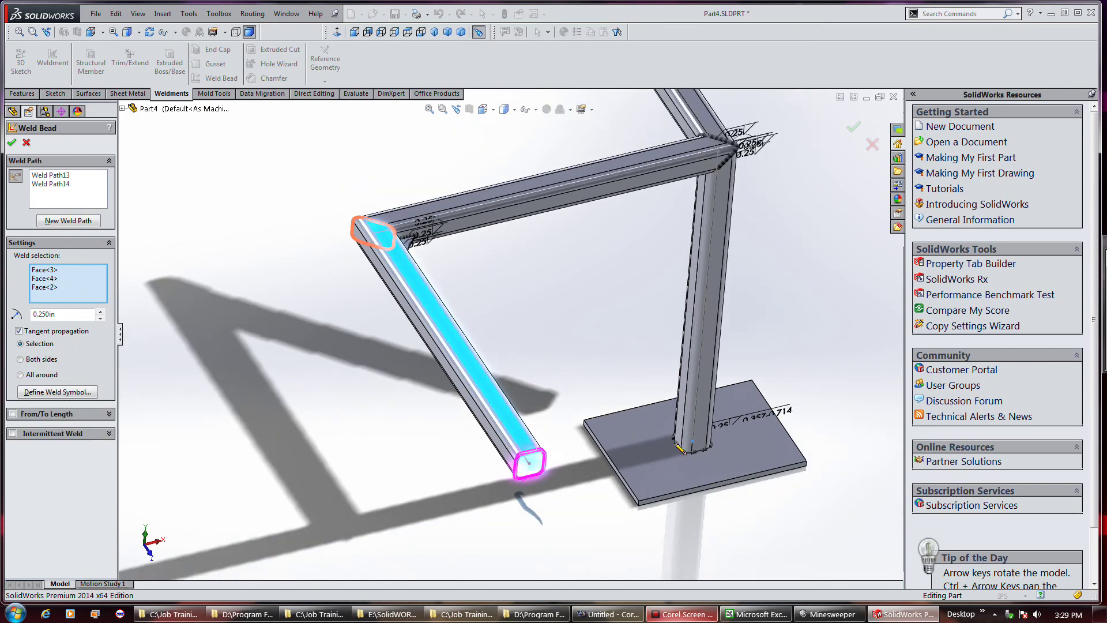
{"action": "scroll", "coordinate": [605, 397], "scroll_direction": "up", "scroll_amount": 3}
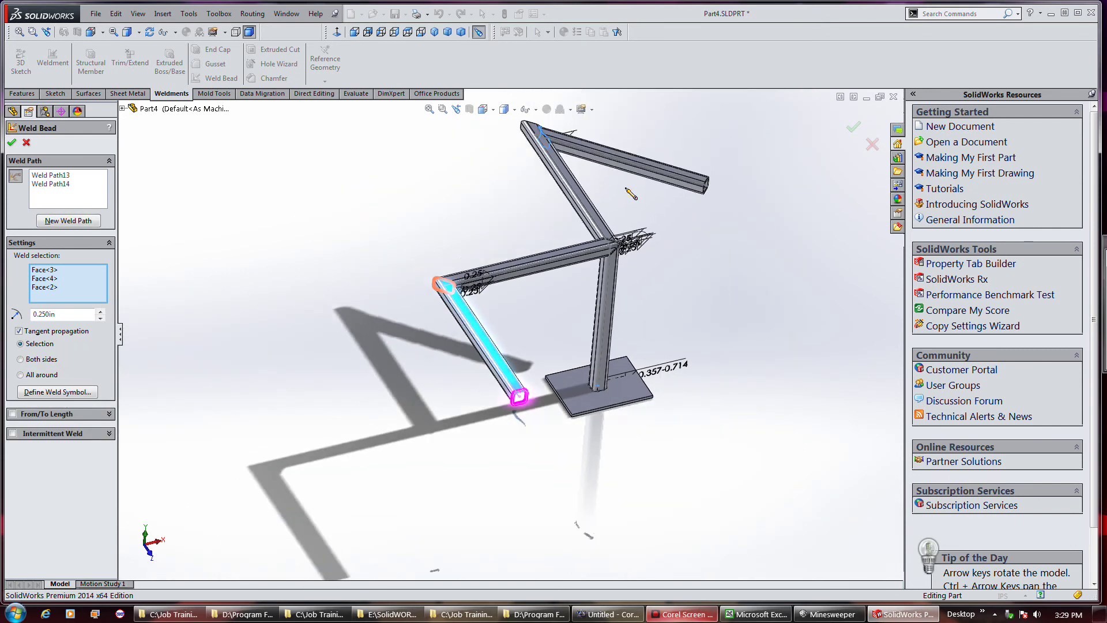
{"action": "scroll", "coordinate": [636, 138], "scroll_direction": "down", "scroll_amount": 3}
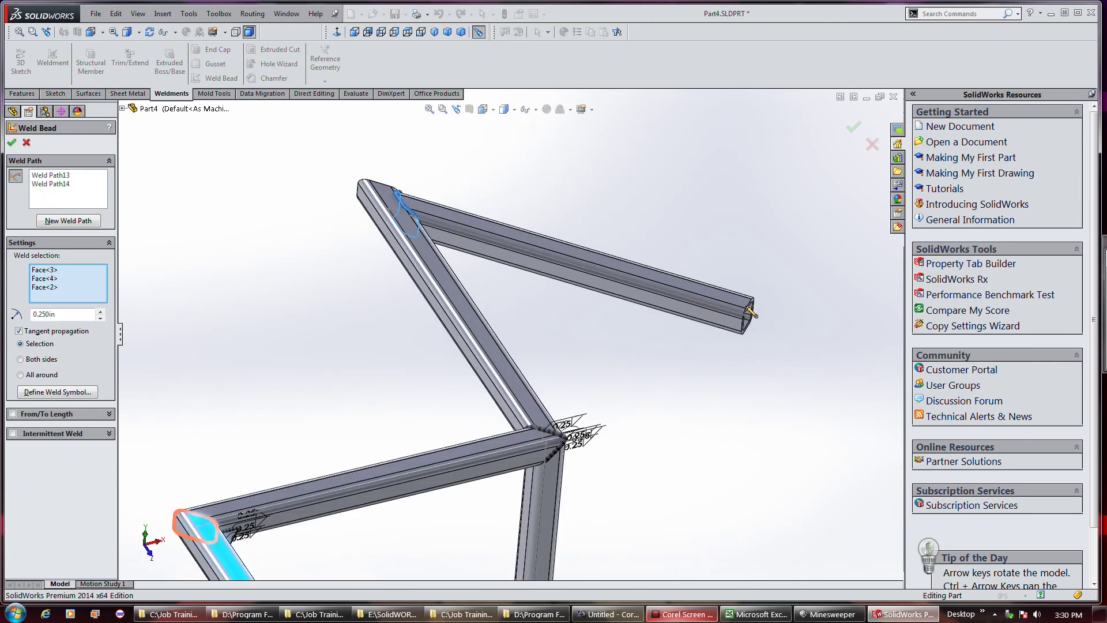
{"action": "left_click", "coordinate": [747, 304]}
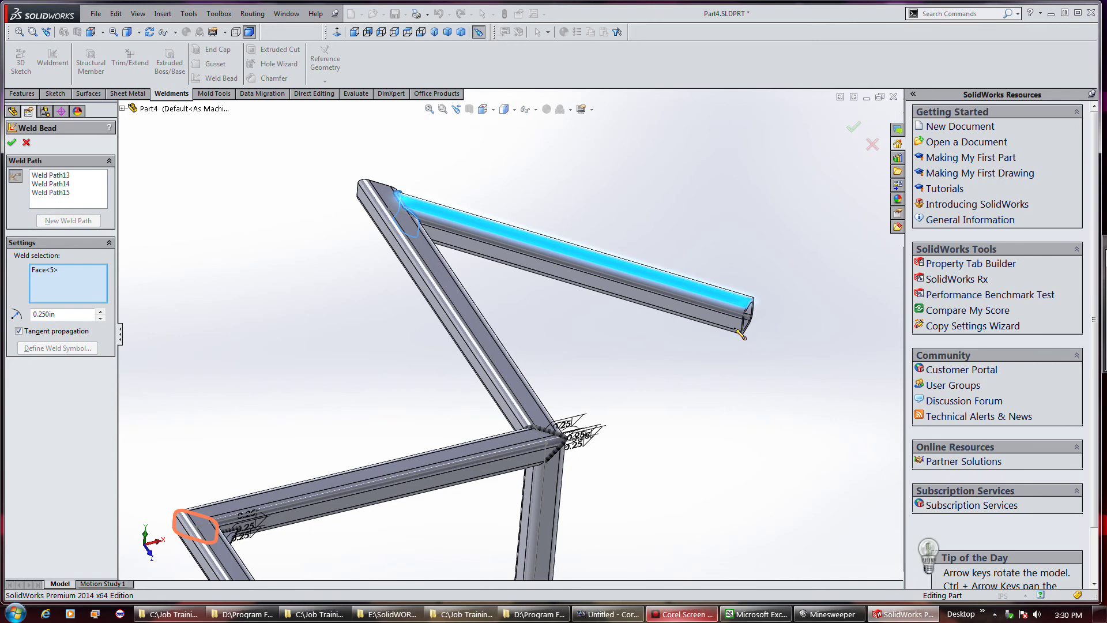
{"action": "left_click", "coordinate": [13, 144]}
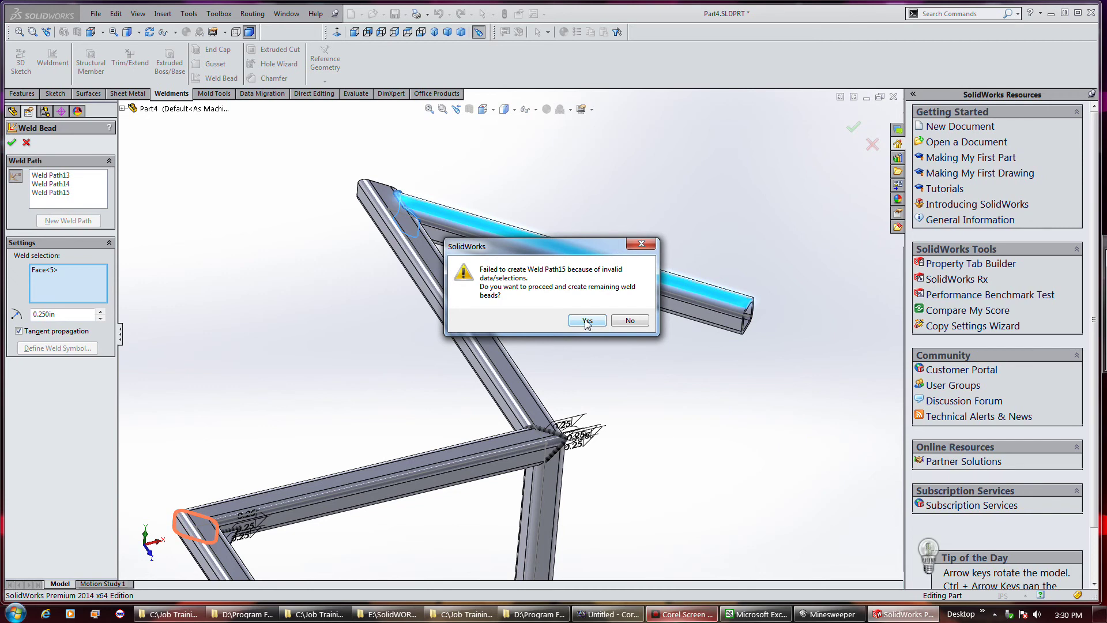
{"action": "left_click", "coordinate": [587, 320]}
Inspect the new weld beads around the lower arm's end cap and elbow joint
{"action": "scroll", "coordinate": [527, 214], "scroll_direction": "up", "scroll_amount": 5}
{"action": "scroll", "coordinate": [436, 503], "scroll_direction": "down", "scroll_amount": 4}
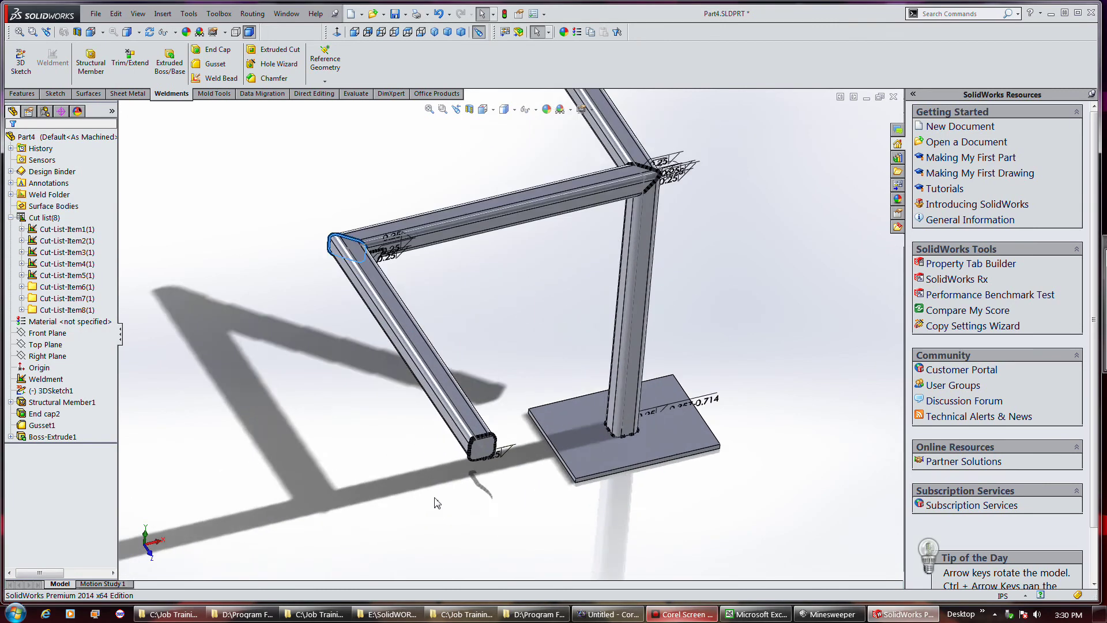
{"action": "scroll", "coordinate": [428, 456], "scroll_direction": "down", "scroll_amount": 3}
{"action": "mouse_move", "coordinate": [429, 456]}
{"action": "middle_mouse_down"}
{"action": "mouse_move", "coordinate": [486, 472]}
{"action": "mouse_move", "coordinate": [517, 499]}
{"action": "mouse_move", "coordinate": [423, 442]}
{"action": "middle_mouse_up"}
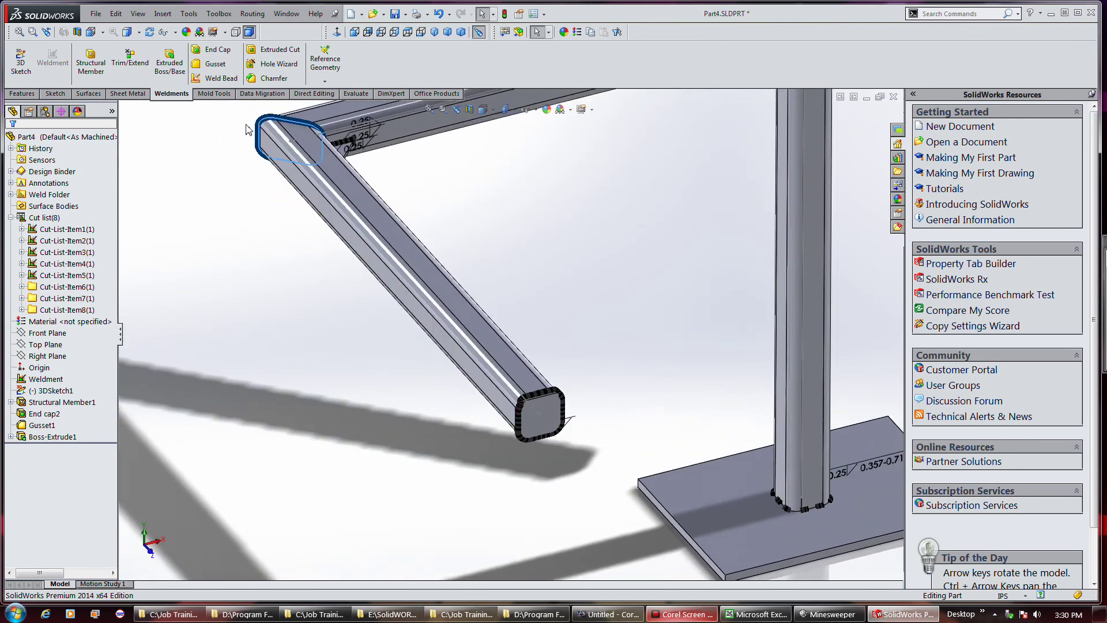
{"action": "scroll", "coordinate": [310, 170], "scroll_direction": "down", "scroll_amount": 5}
{"action": "middle_click_drag", "start_coordinate": [310, 170], "coordinate": [339, 195]}
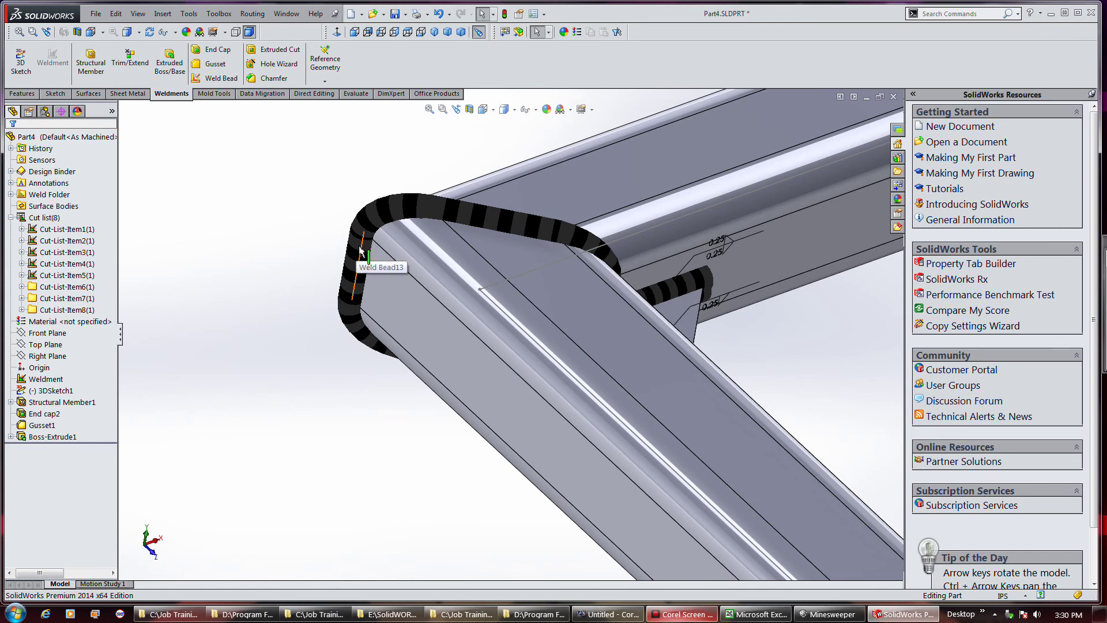
{"action": "left_click", "coordinate": [65, 438]}
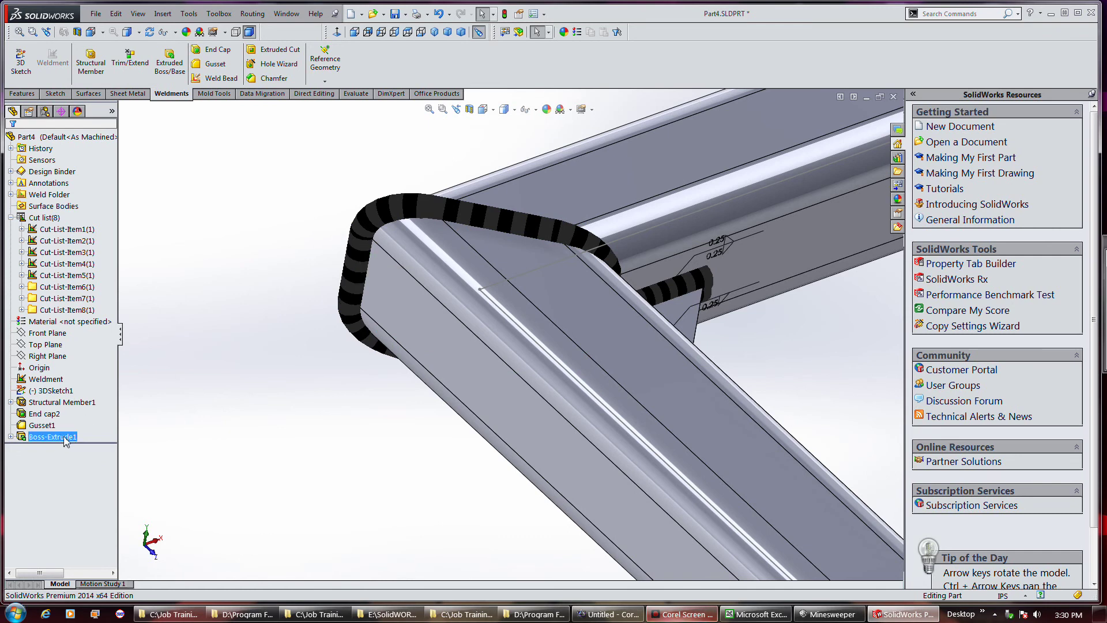
{"action": "left_click", "coordinate": [163, 448]}
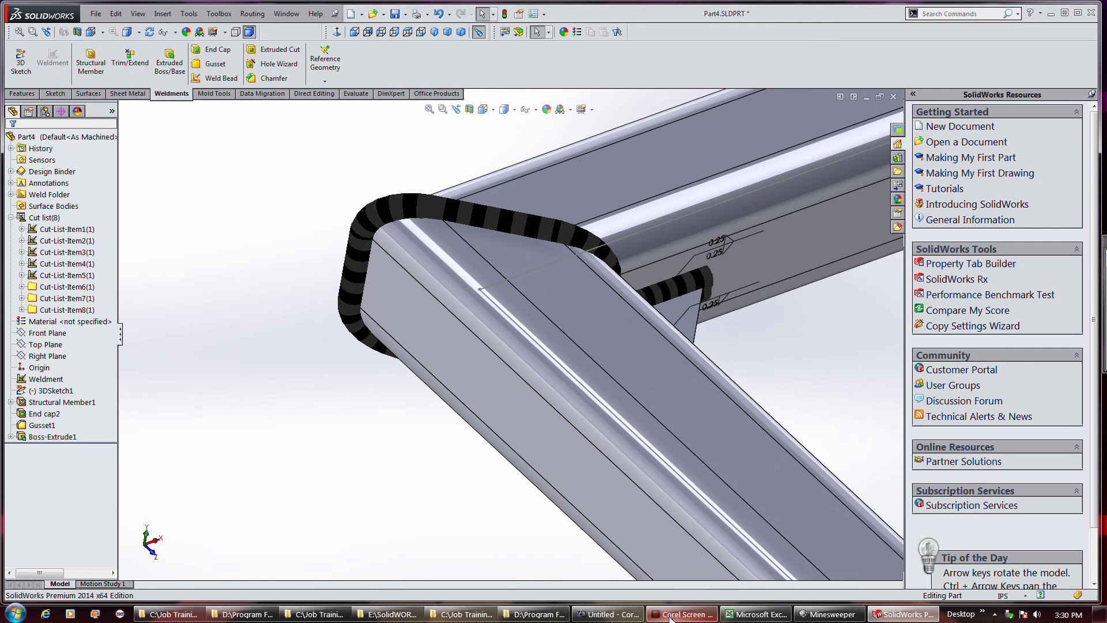
Expand the 0.25in Fillet Weld group in the Weld Folder and review its properties and evaluated weld totals
{"action": "left_click", "coordinate": [70, 206]}
{"action": "left_click", "coordinate": [68, 219]}
{"action": "left_click", "coordinate": [65, 208]}
{"action": "right_click", "coordinate": [64, 212]}
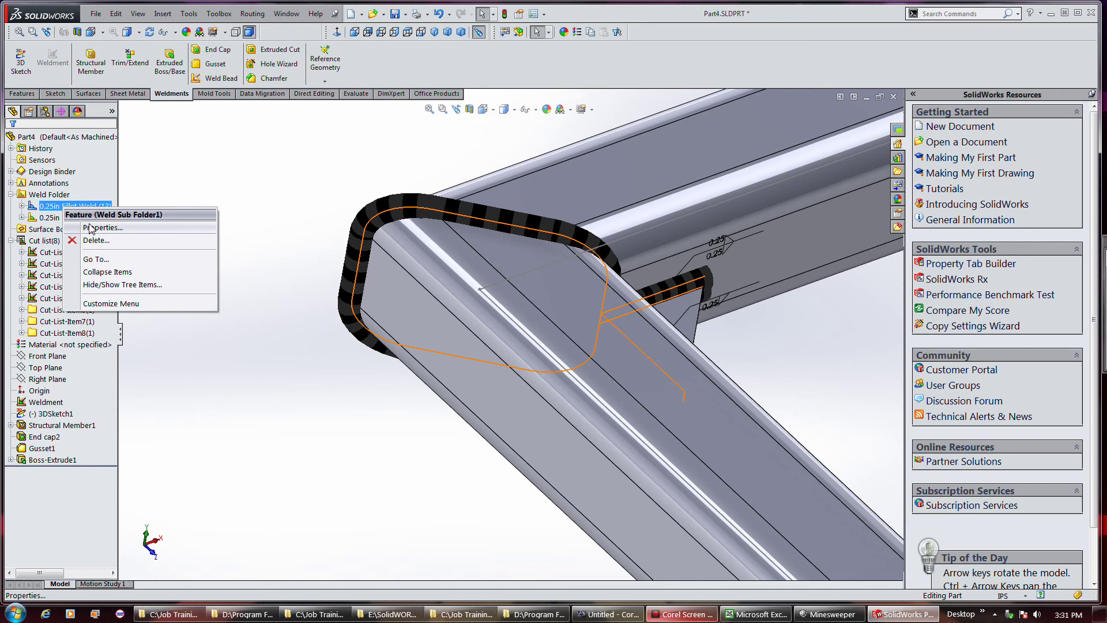
{"action": "left_click", "coordinate": [22, 205]}
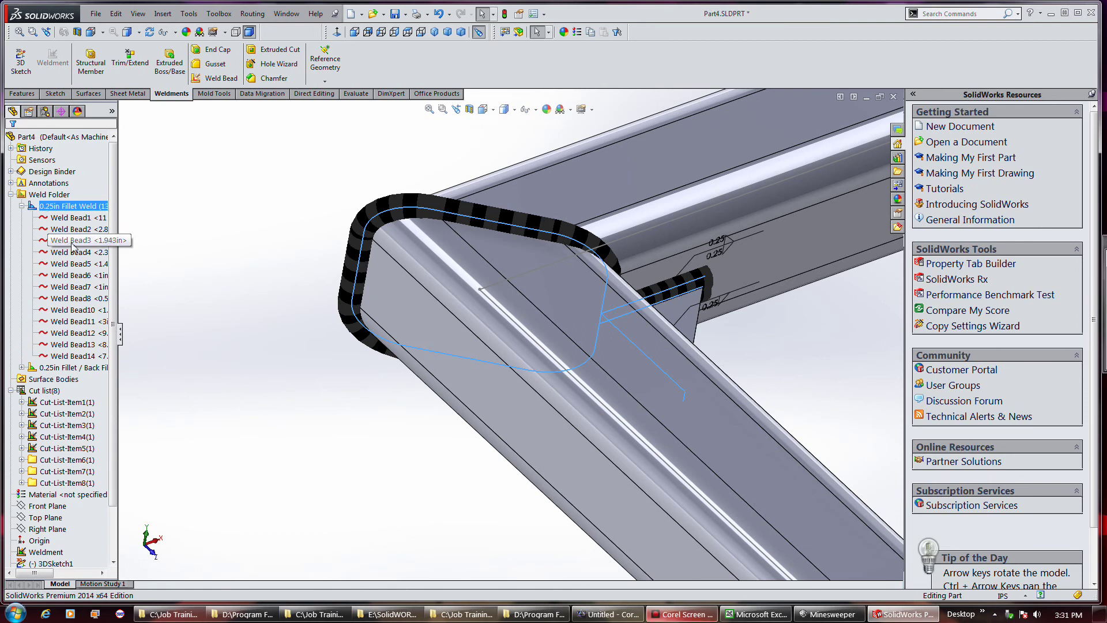
{"action": "right_click", "coordinate": [68, 208]}
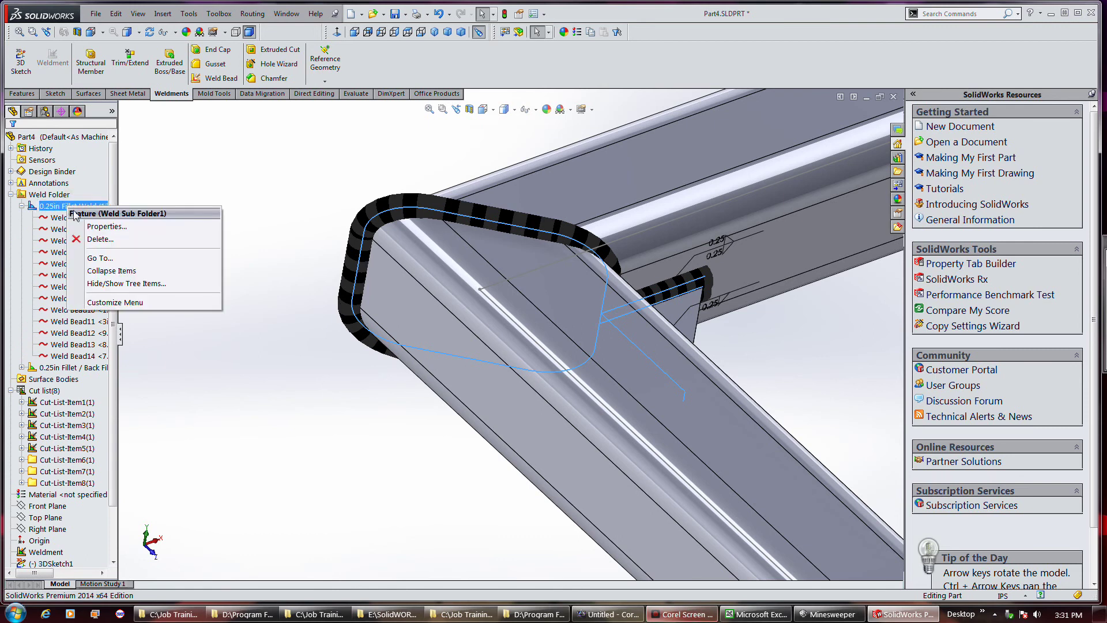
{"action": "left_click", "coordinate": [106, 226]}
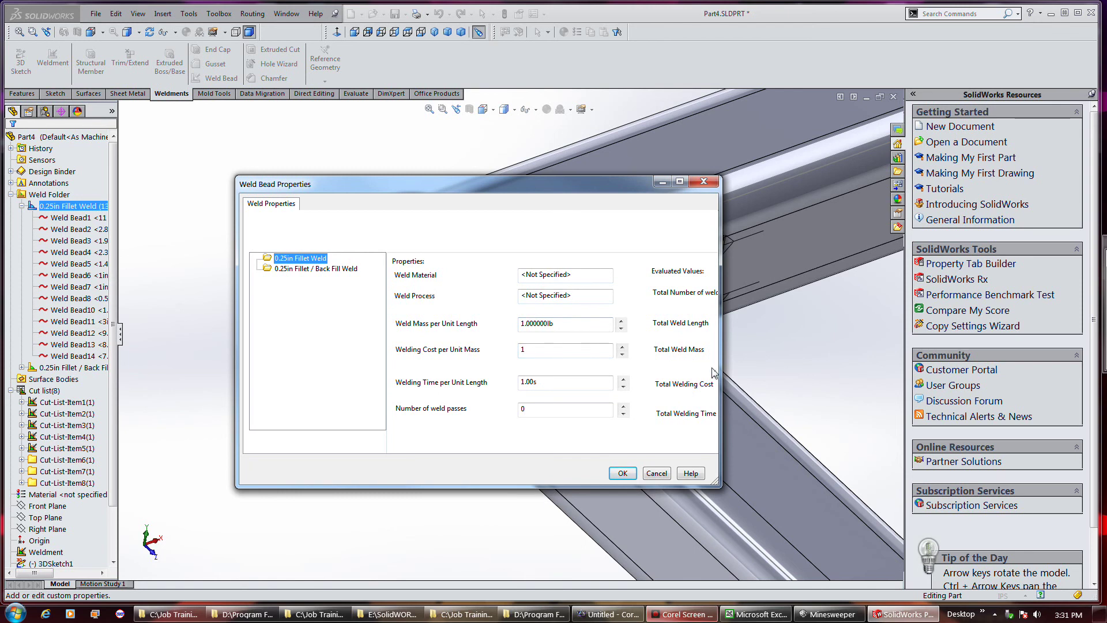
{"action": "left_click_drag", "start_coordinate": [721, 372], "coordinate": [909, 384]}
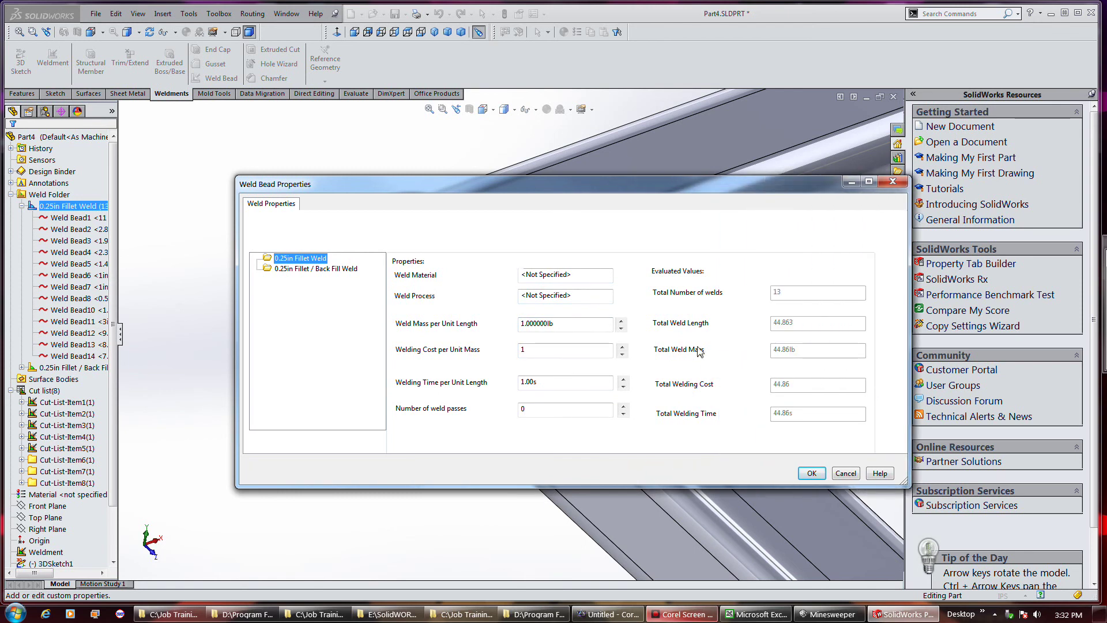
{"action": "left_click", "coordinate": [812, 473]}
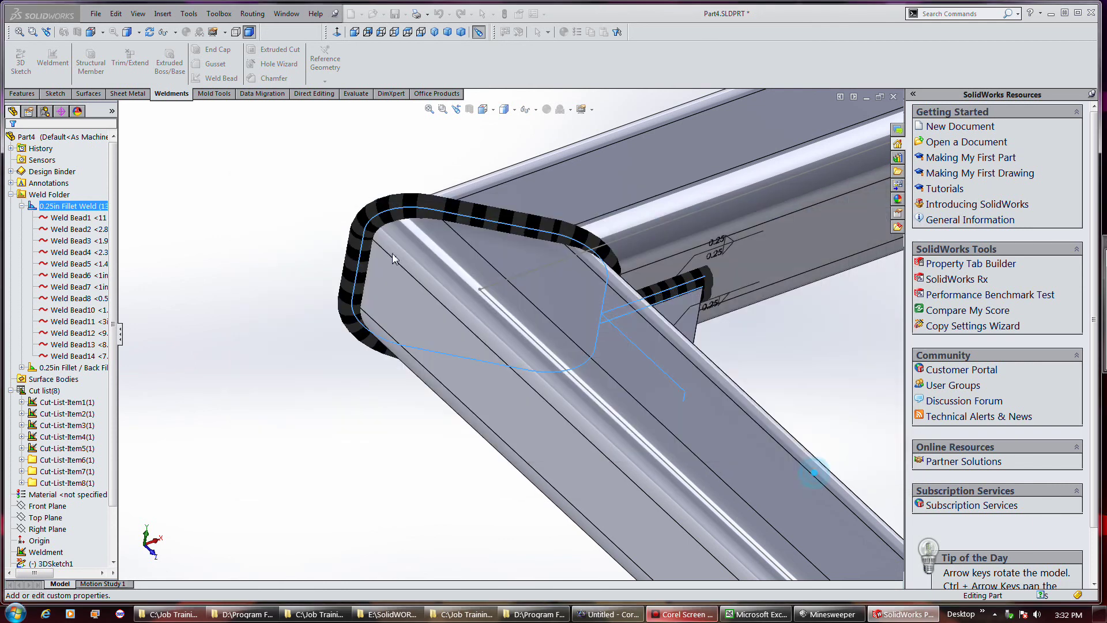
Edit the base plate's intermittent weld bead and add a V-groove symbol above the reference line of its weld symbol
{"action": "right_click", "coordinate": [65, 226]}
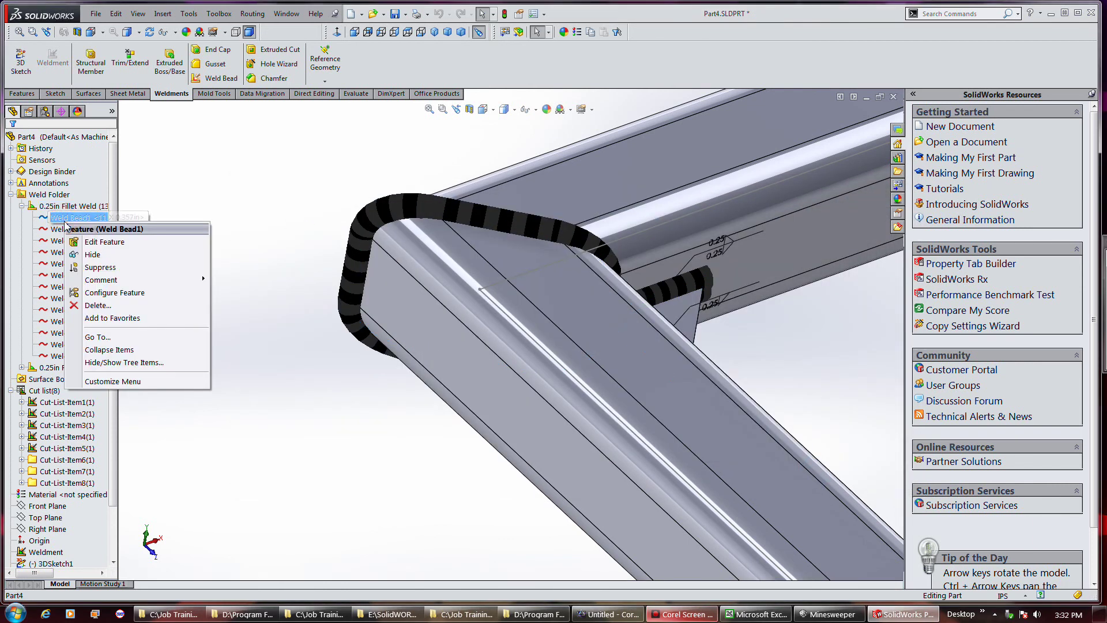
{"action": "left_click", "coordinate": [87, 241]}
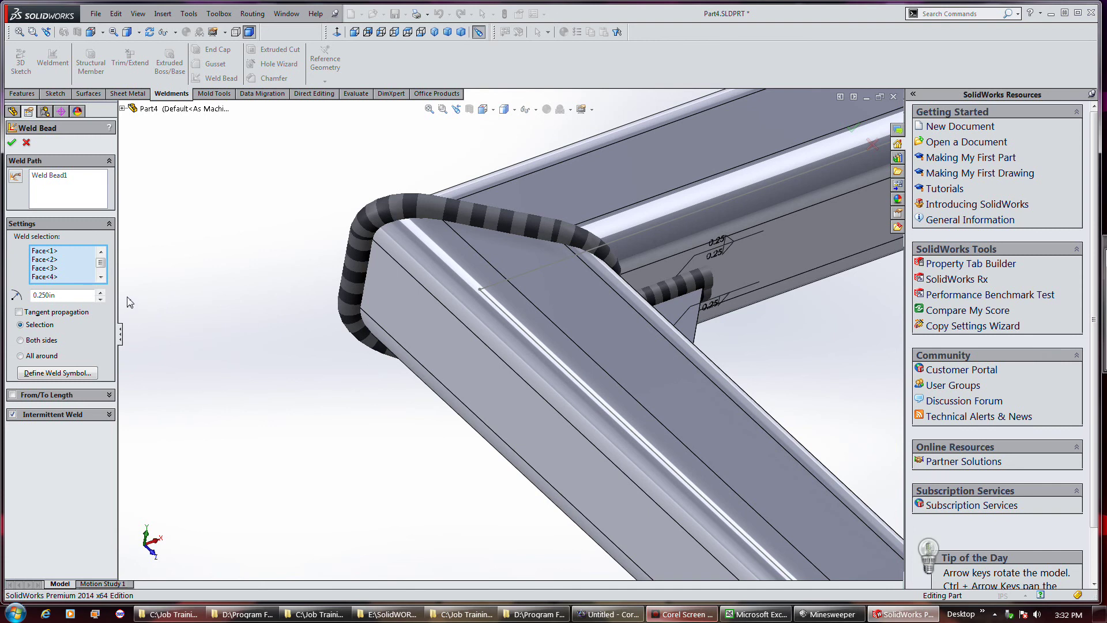
{"action": "left_click", "coordinate": [68, 373]}
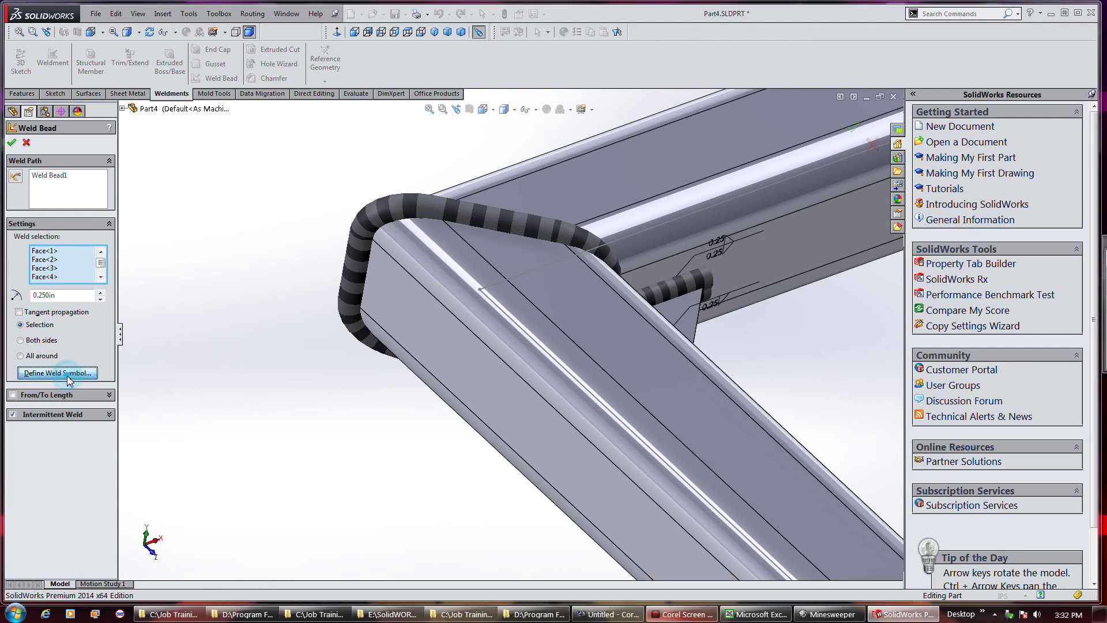
{"action": "left_click", "coordinate": [605, 294]}
{"action": "left_click", "coordinate": [603, 262]}
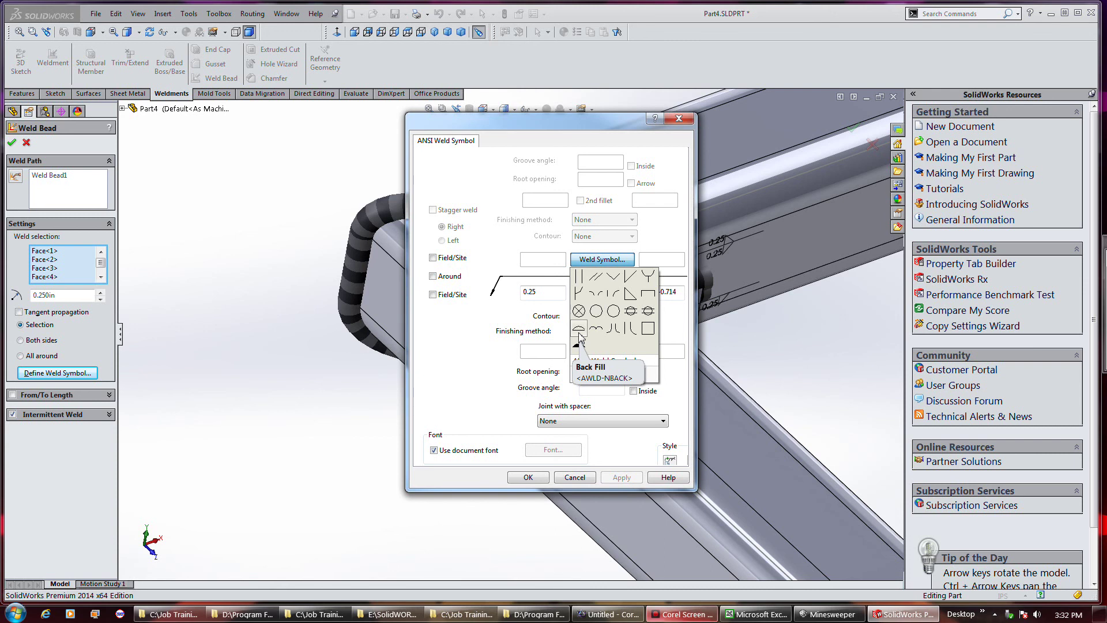
{"action": "left_click", "coordinate": [613, 279]}
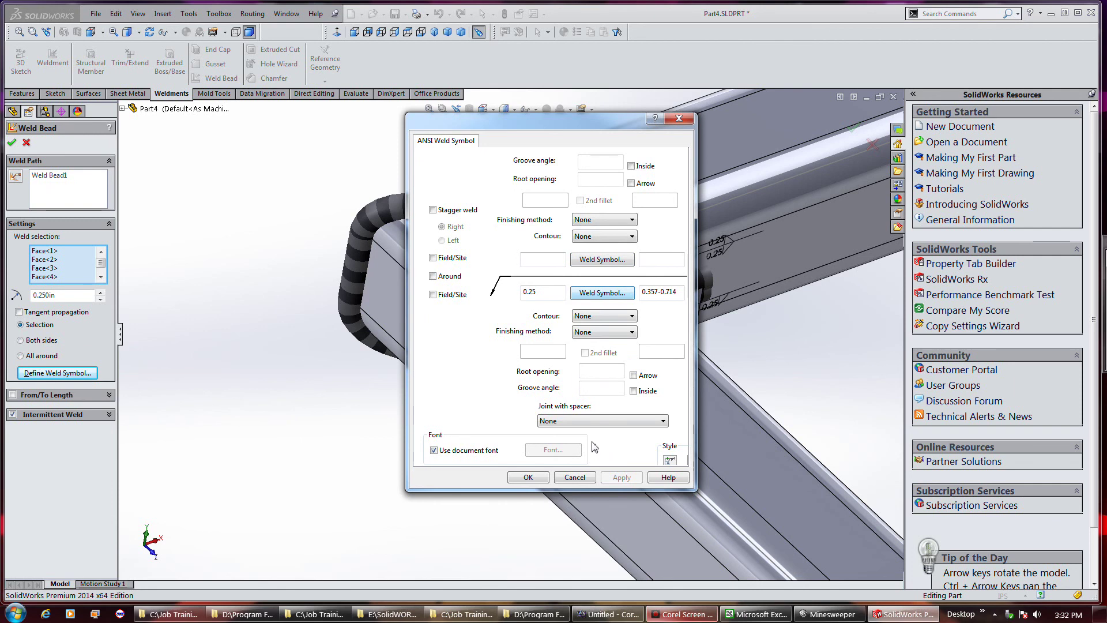
{"action": "left_click", "coordinate": [528, 477]}
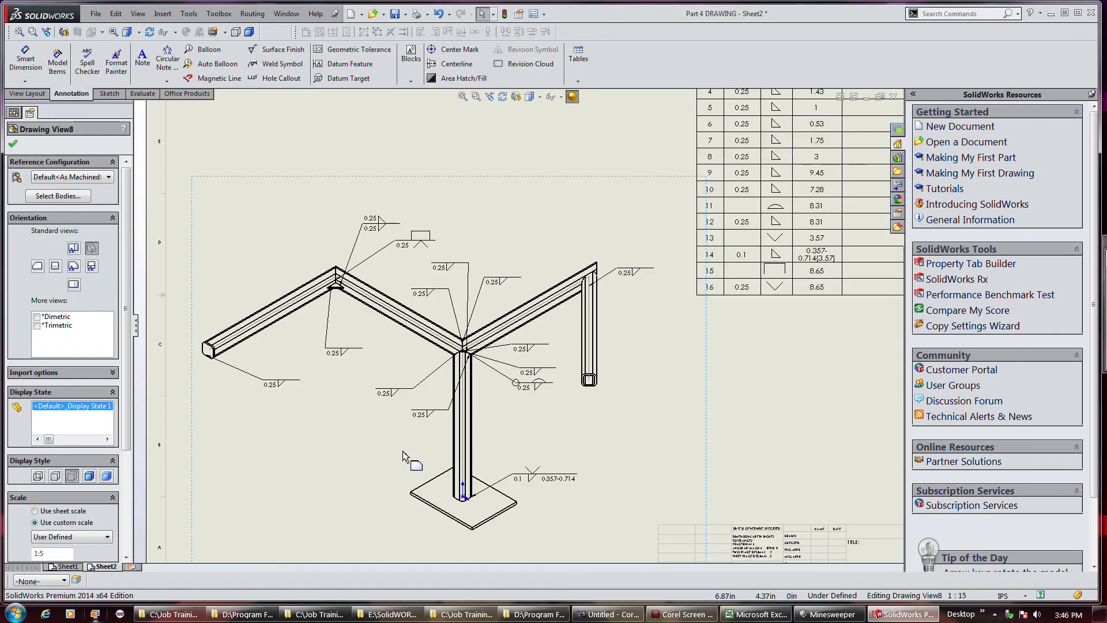
Set the display style of the isometric weld view on Sheet2 to Shaded
{"action": "scroll", "coordinate": [404, 456], "scroll_direction": "down", "scroll_amount": 5}
{"action": "scroll", "coordinate": [475, 383], "scroll_direction": "up", "scroll_amount": 2}
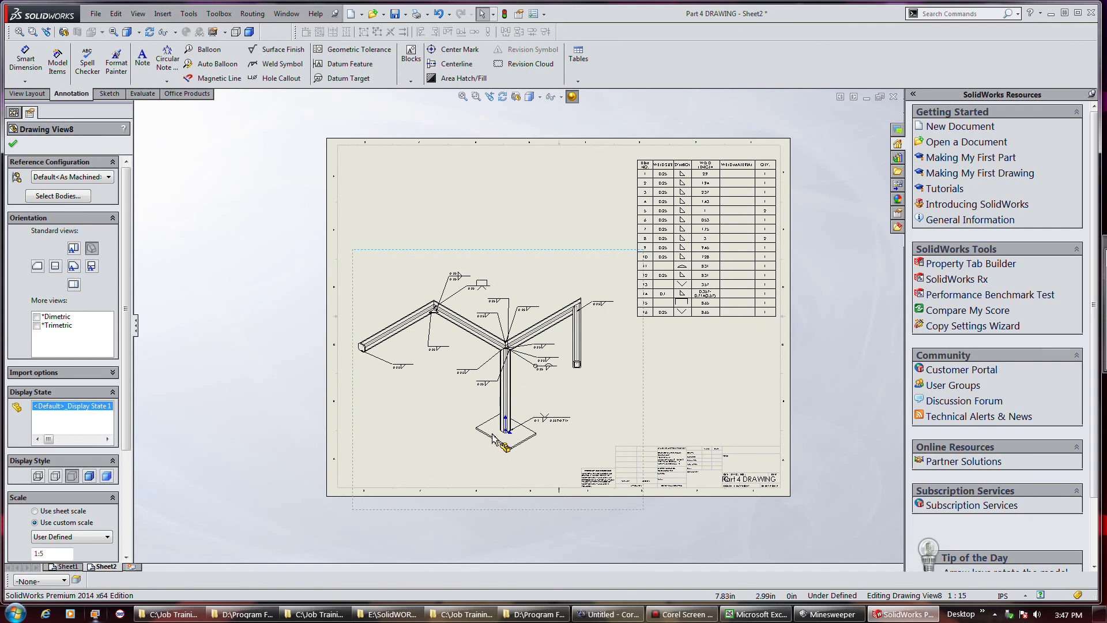
{"action": "left_click", "coordinate": [106, 476]}
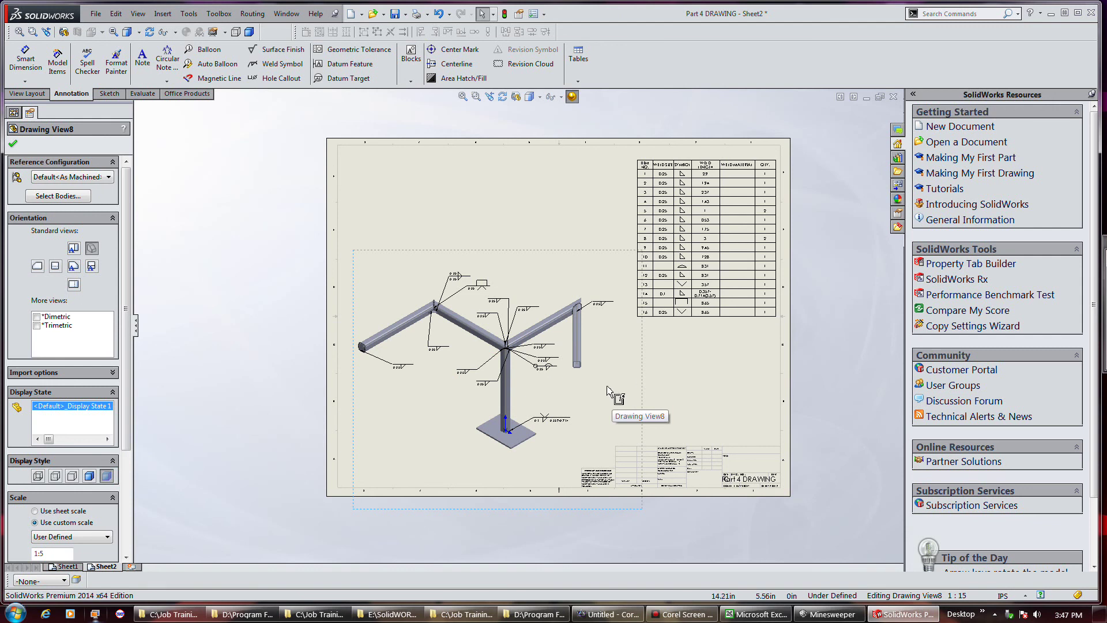
Examine the weld symbols on the Sheet2 frame view, especially at the base plate, alongside the weld table entries
{"action": "scroll", "coordinate": [513, 427], "scroll_direction": "down", "scroll_amount": 3}
{"action": "scroll", "coordinate": [506, 400], "scroll_direction": "down", "scroll_amount": 3}
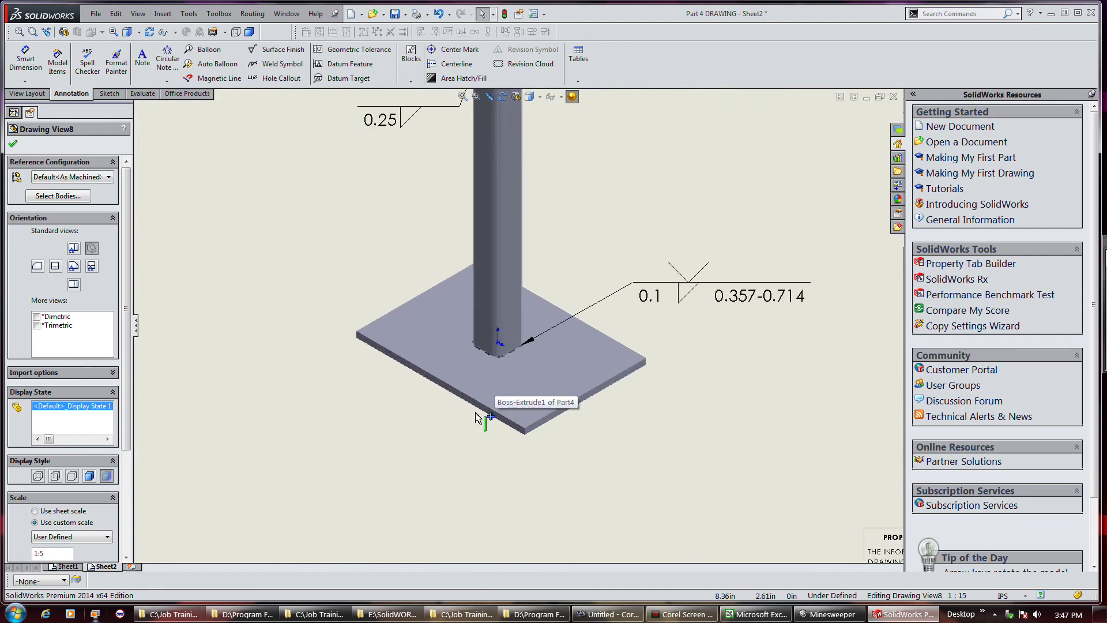
{"action": "scroll", "coordinate": [455, 452], "scroll_direction": "up", "scroll_amount": 8}
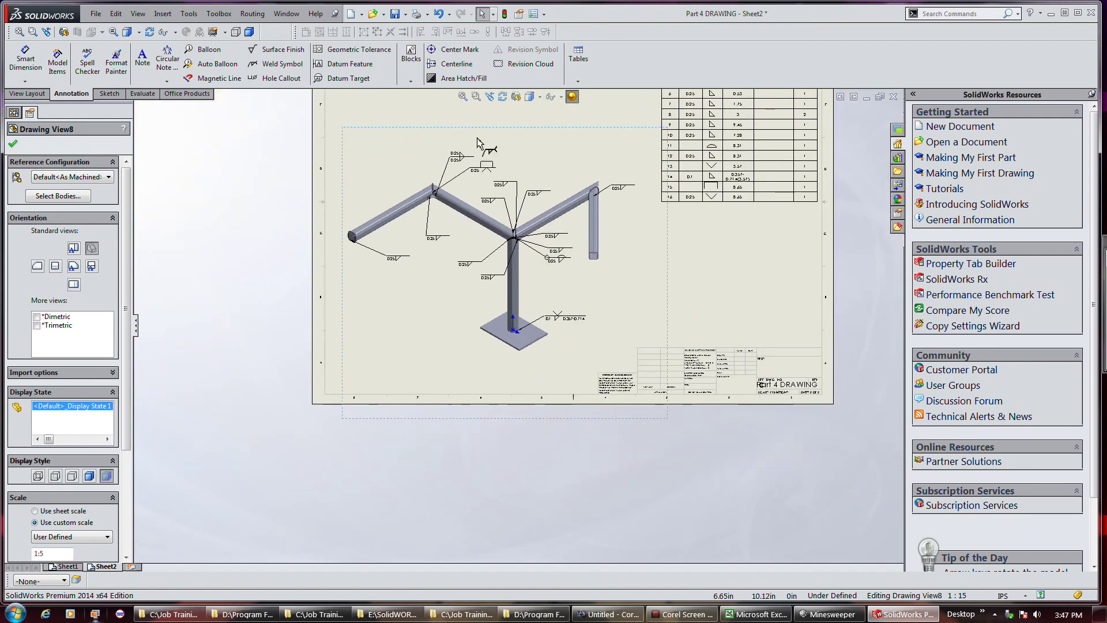
{"action": "scroll", "coordinate": [634, 153], "scroll_direction": "down", "scroll_amount": 2}
{"action": "scroll", "coordinate": [634, 153], "scroll_direction": "down", "scroll_amount": 1}
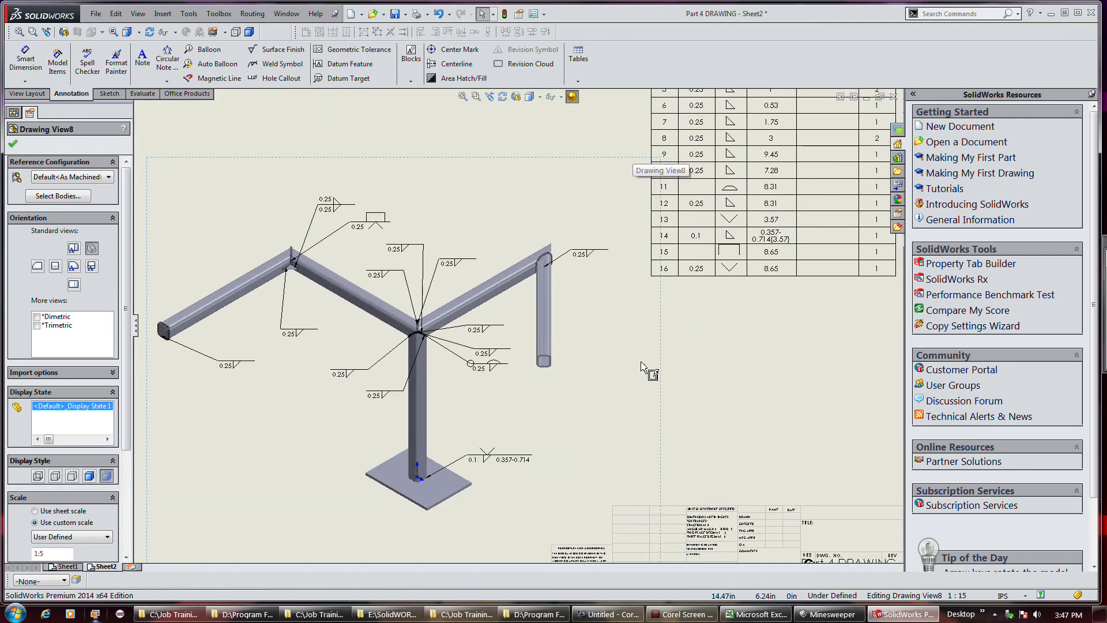
{"action": "mouse_move", "coordinate": [676, 278]}
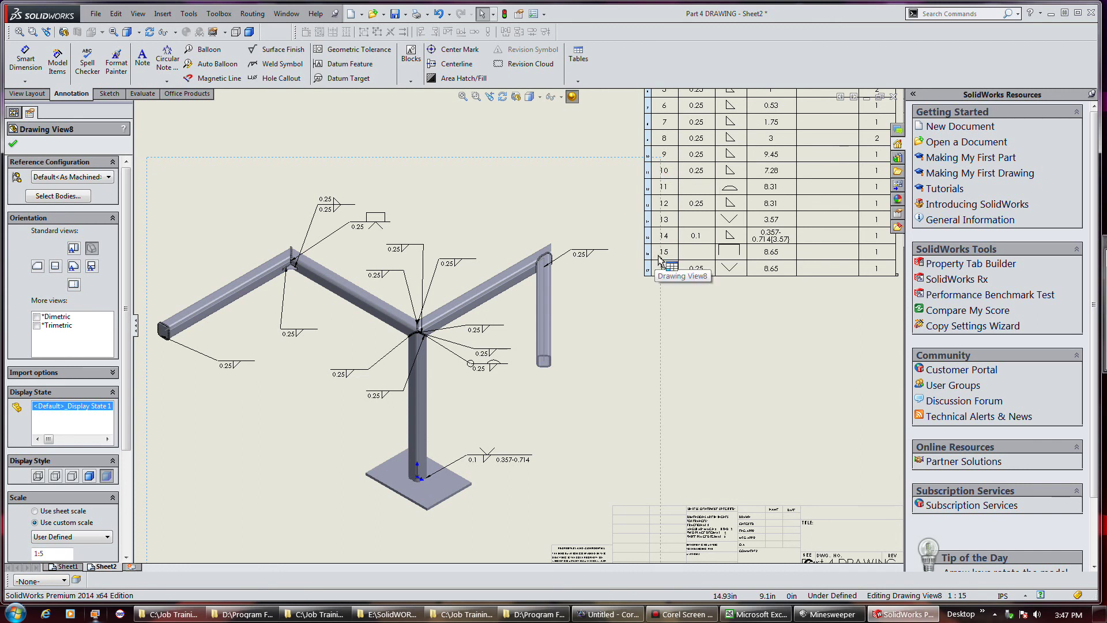
{"action": "key", "text": "f"}
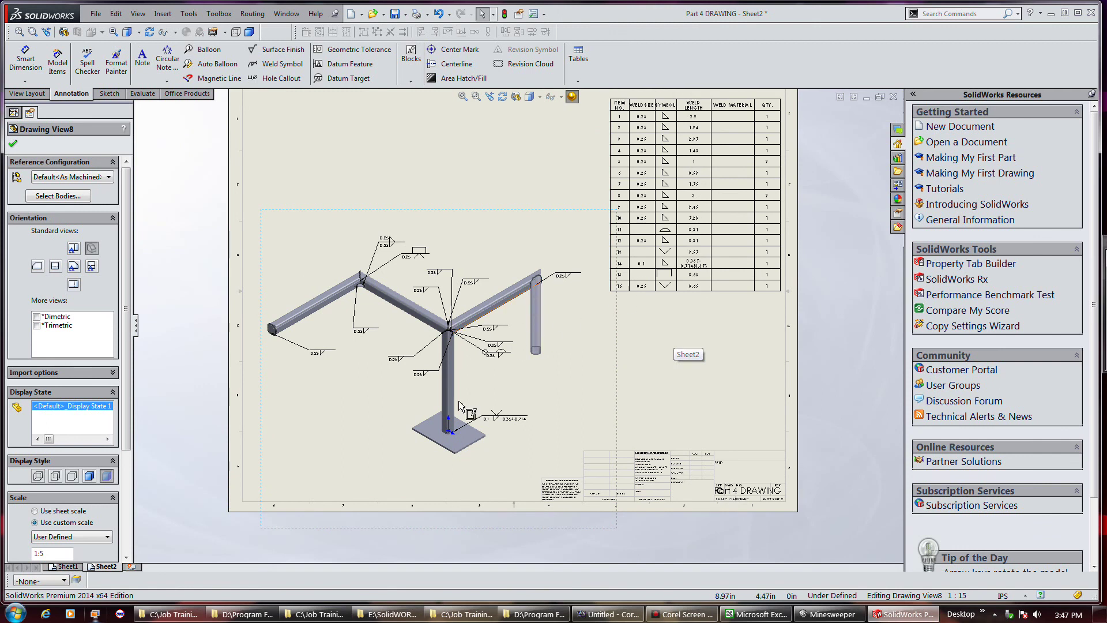
{"action": "scroll", "coordinate": [484, 415], "scroll_direction": "down", "scroll_amount": 3}
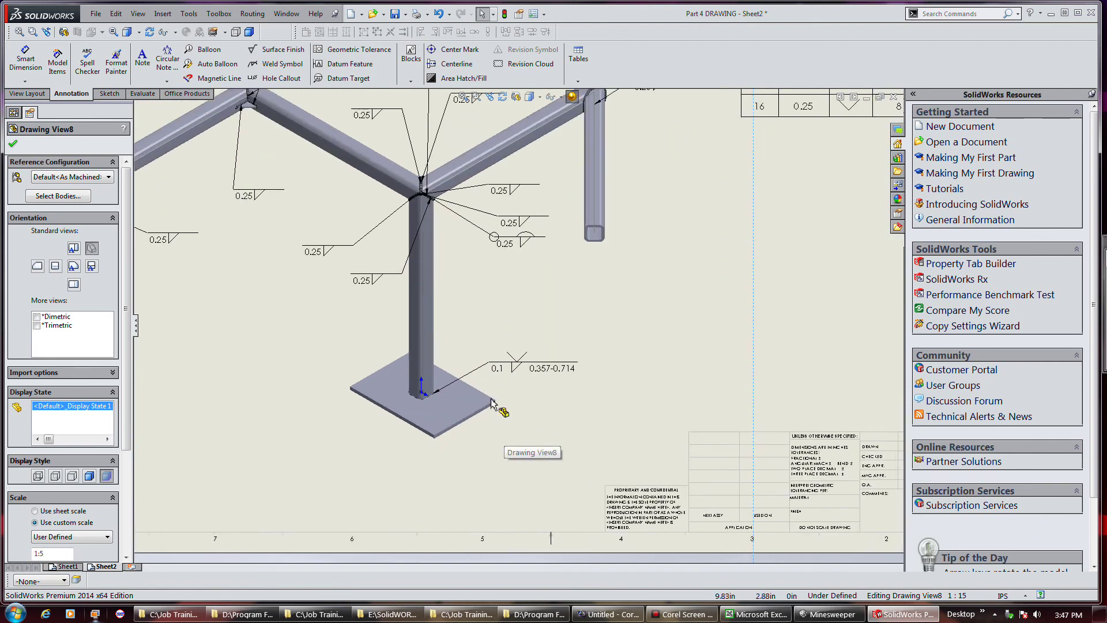
{"action": "scroll", "coordinate": [491, 402], "scroll_direction": "down", "scroll_amount": 2}
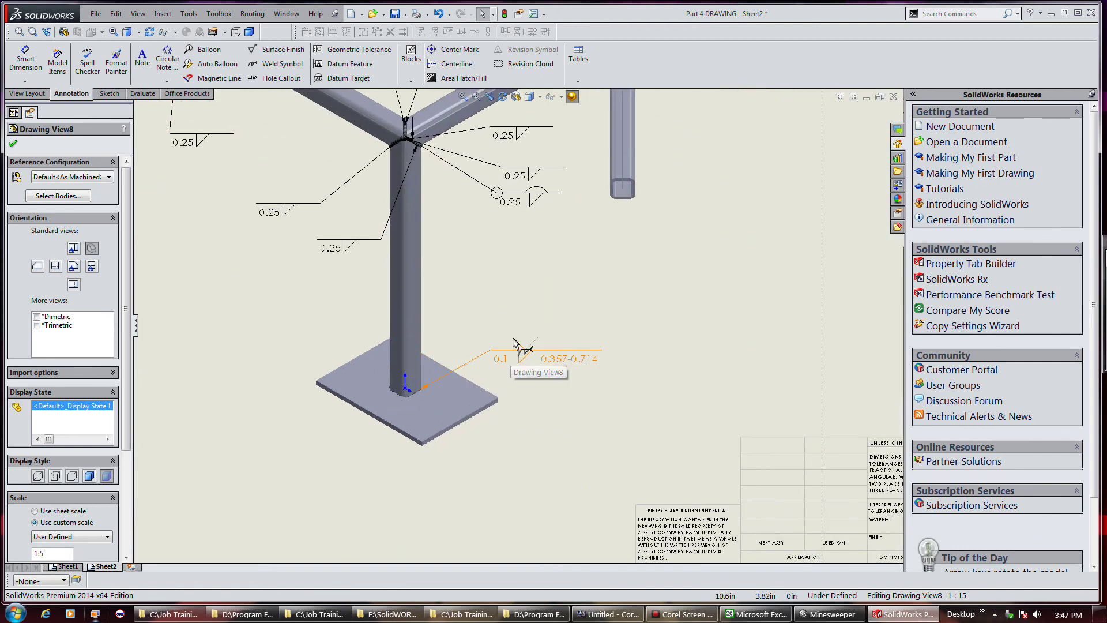
{"action": "scroll", "coordinate": [582, 346], "scroll_direction": "up", "scroll_amount": 3}
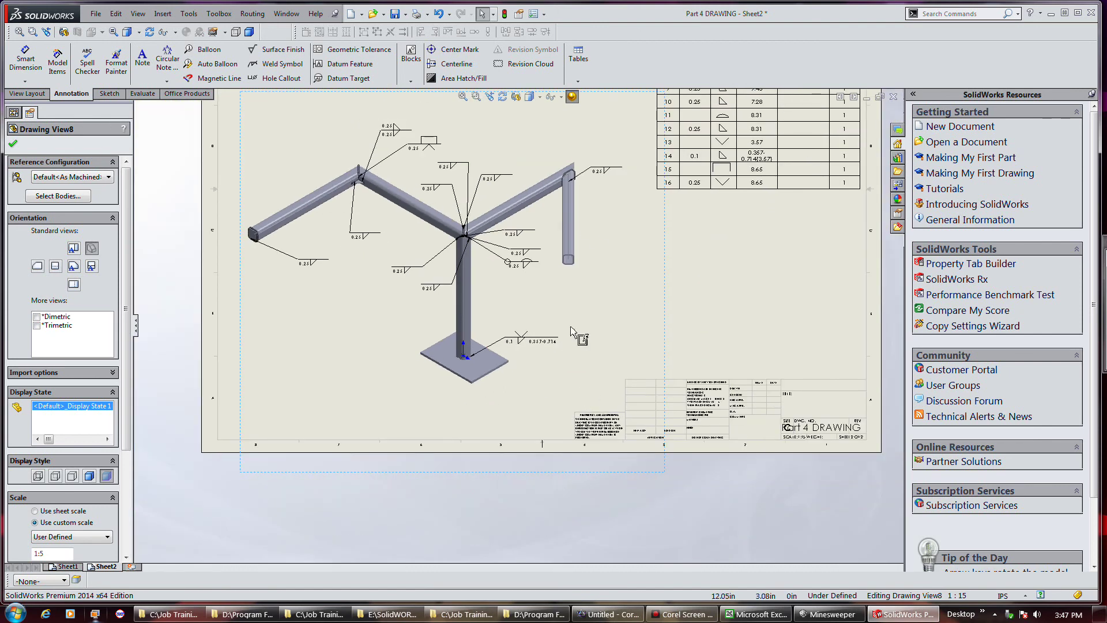
{"action": "scroll", "coordinate": [580, 312], "scroll_direction": "up", "scroll_amount": 1}
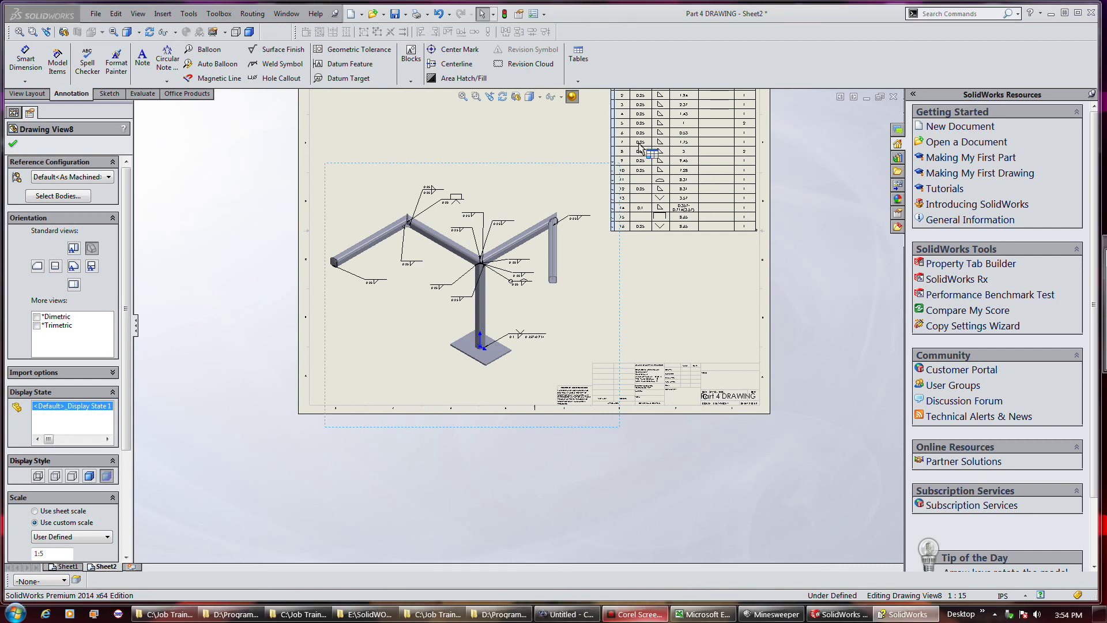
{"action": "left_click", "coordinate": [672, 311]}
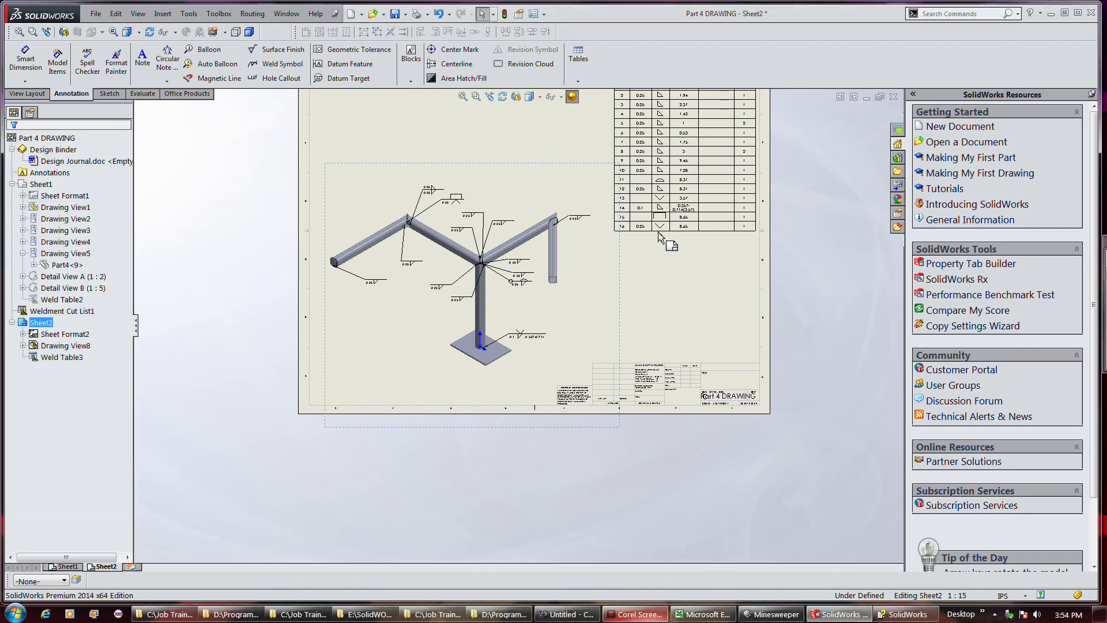
{"action": "scroll", "coordinate": [646, 320], "scroll_direction": "up", "scroll_amount": 2}
{"action": "scroll", "coordinate": [496, 199], "scroll_direction": "down", "scroll_amount": 2}
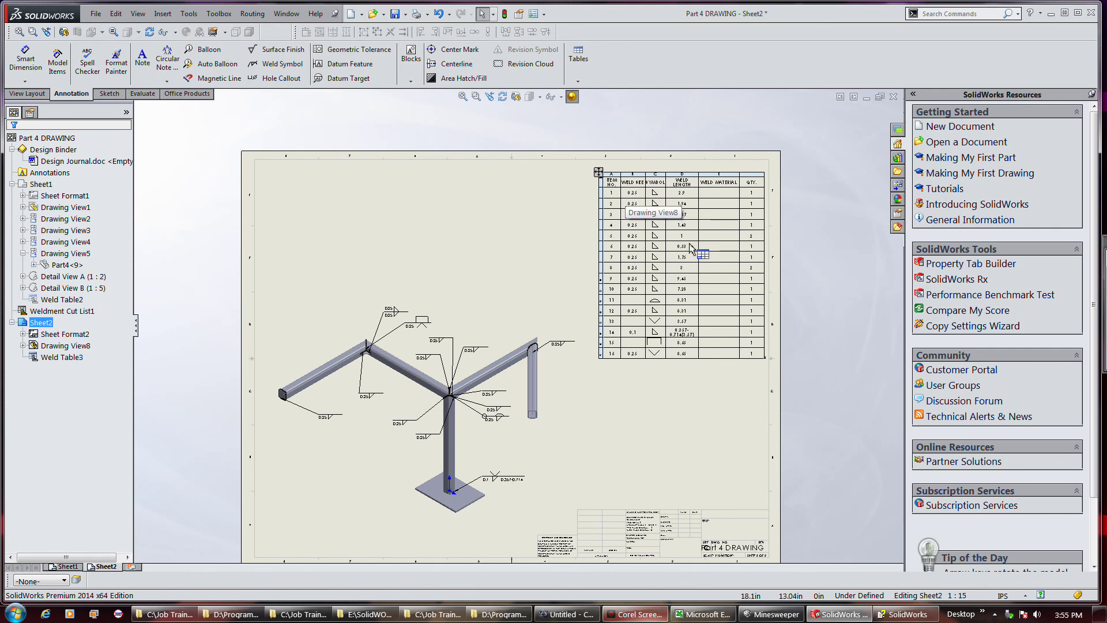
Examine the weld table on Sheet2, reading each item's weld size, symbol, length, material and quantity columns
{"action": "scroll", "coordinate": [710, 211], "scroll_direction": "down", "scroll_amount": 5}
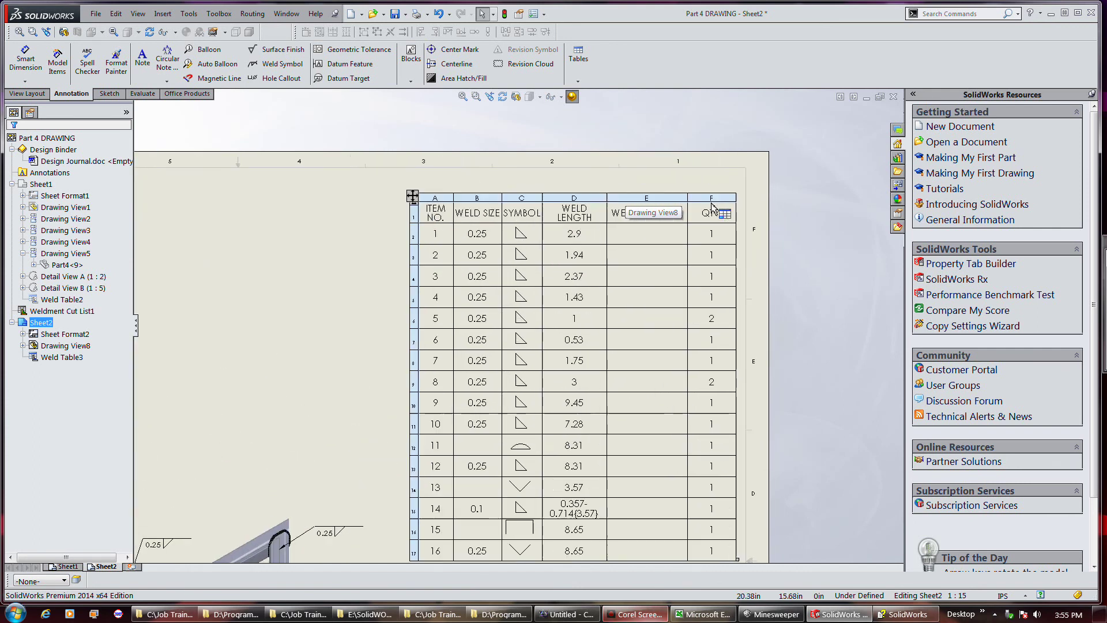
{"action": "left_click", "coordinate": [691, 212]}
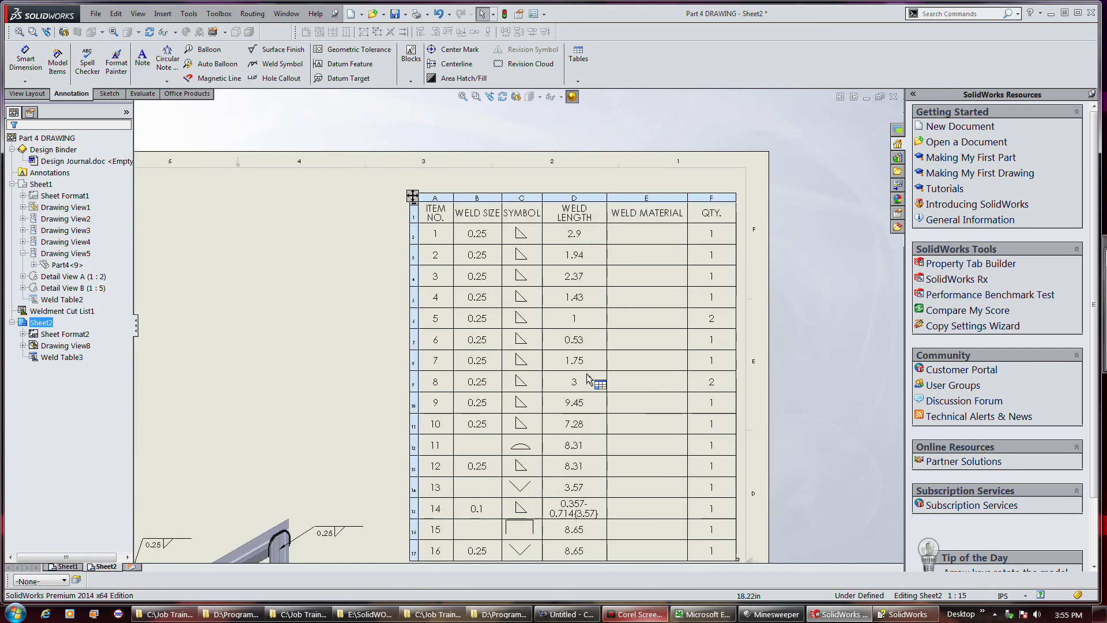
{"action": "scroll", "coordinate": [625, 235], "scroll_direction": "up", "scroll_amount": 5}
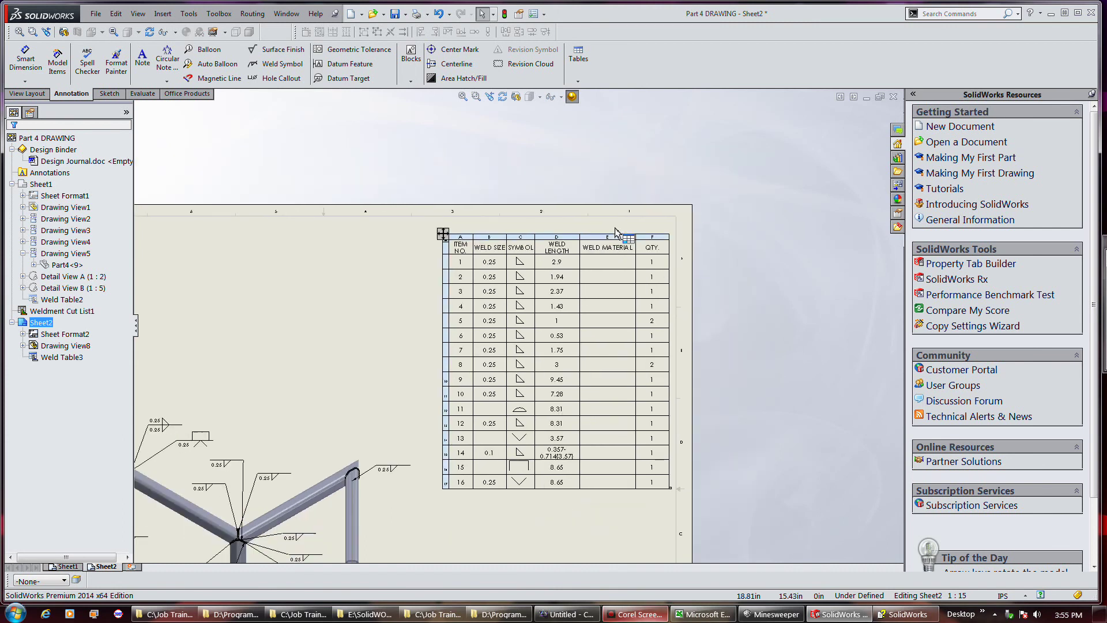
{"action": "scroll", "coordinate": [633, 221], "scroll_direction": "up", "scroll_amount": 1}
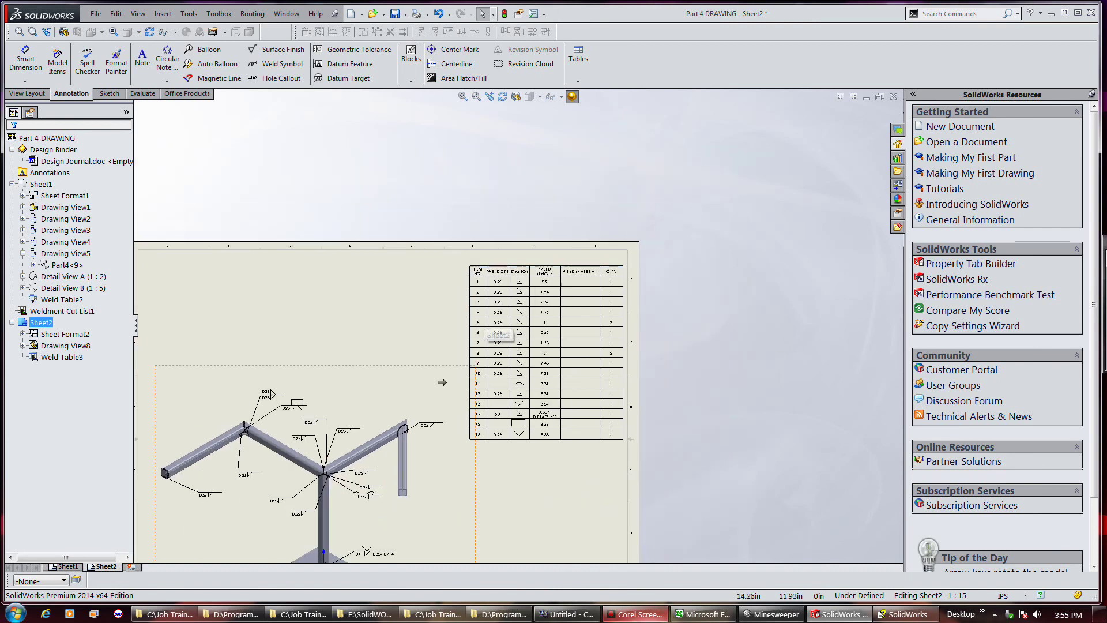
{"action": "left_click", "coordinate": [534, 366]}
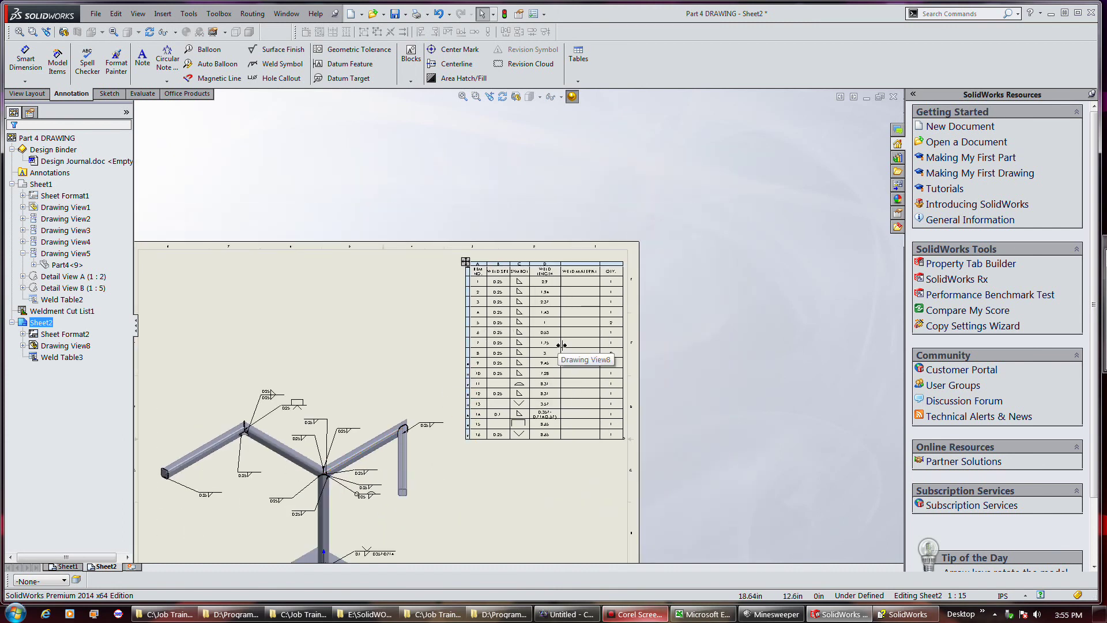
{"action": "scroll", "coordinate": [531, 344], "scroll_direction": "down", "scroll_amount": 3}
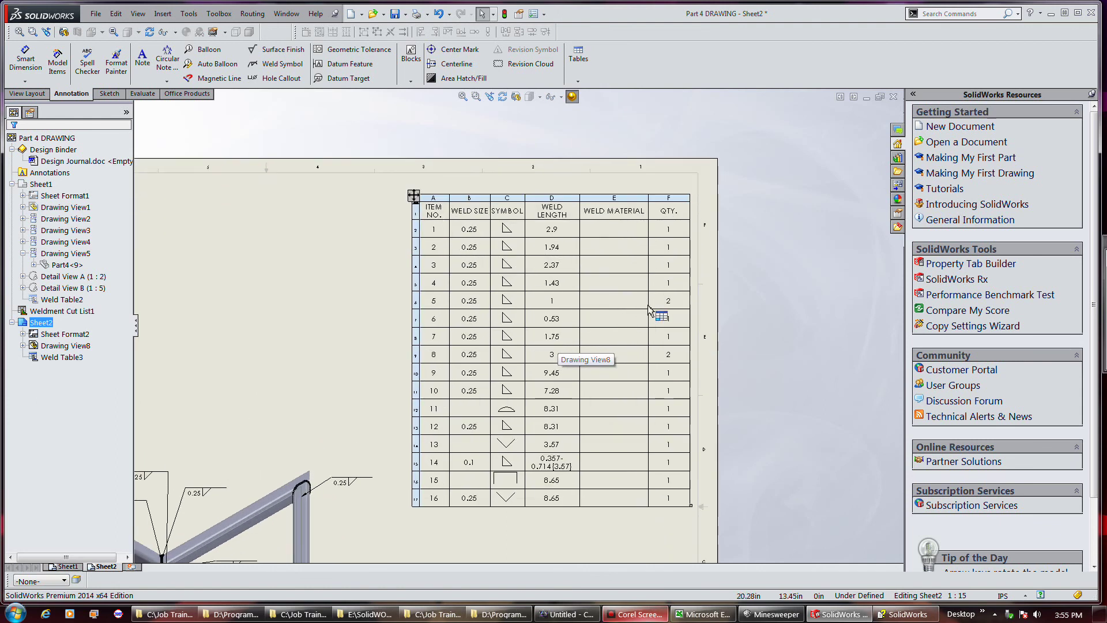